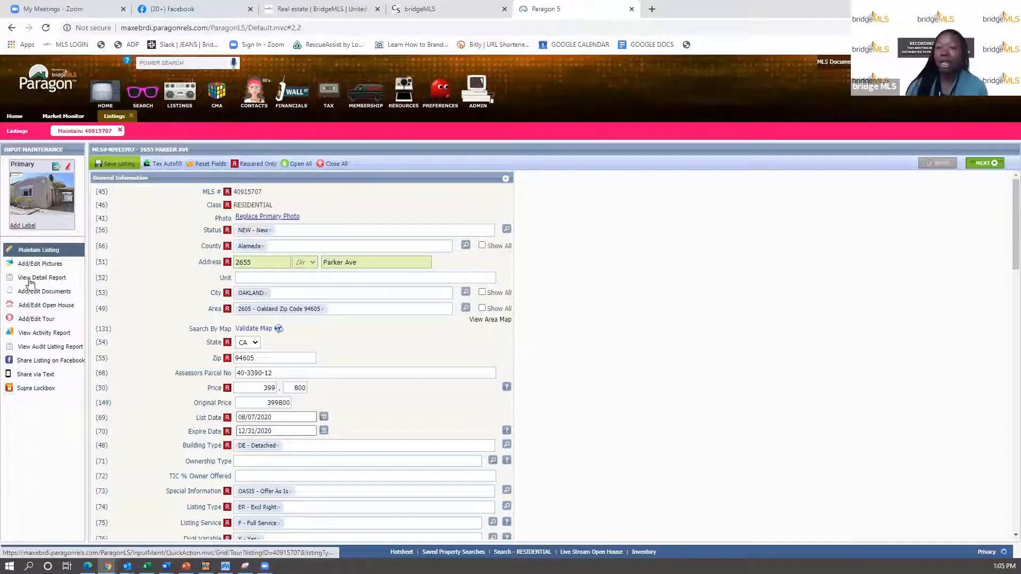
left_click(39, 307)
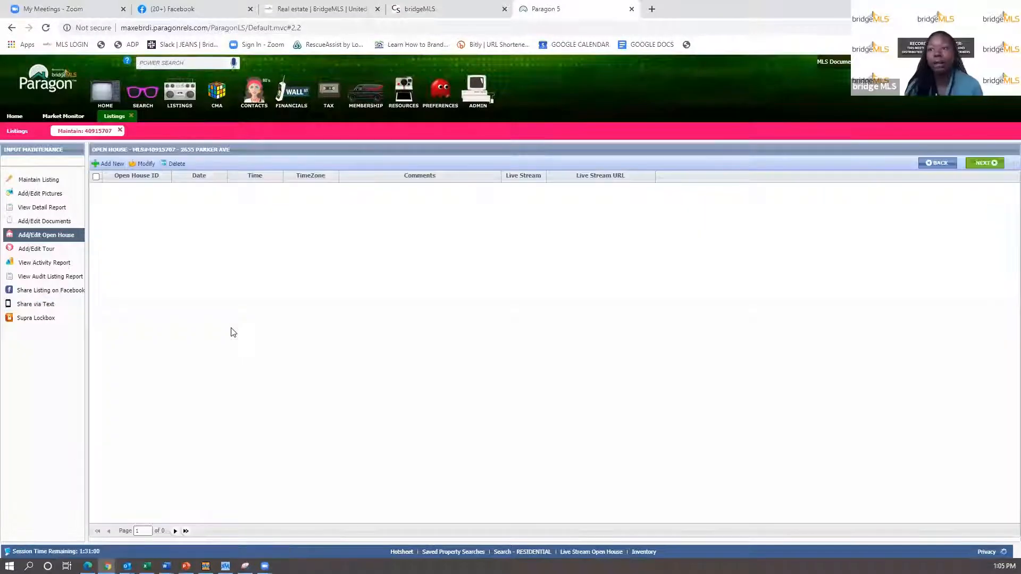
left_click(107, 169)
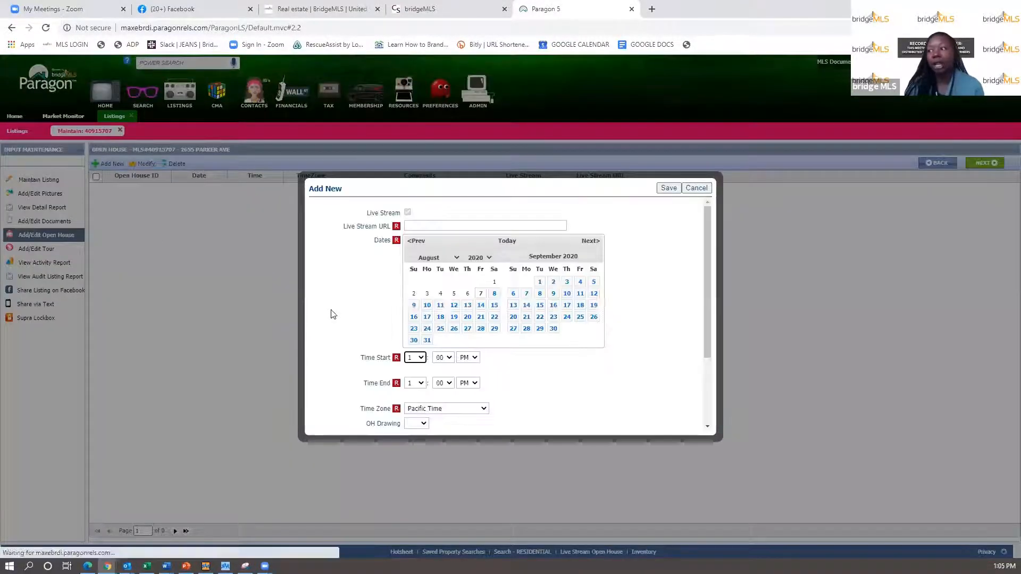
left_click(434, 225)
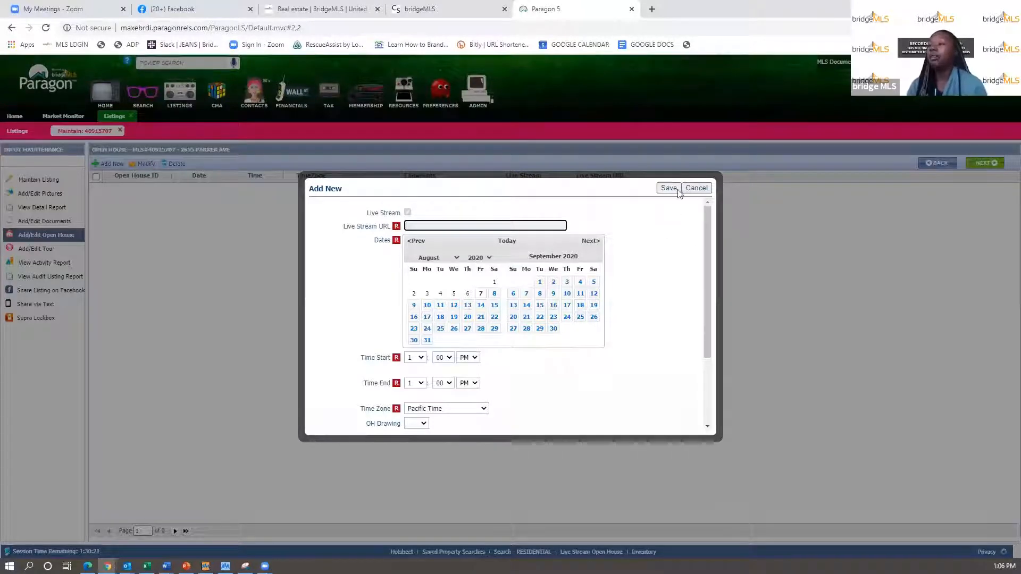
left_click(698, 190)
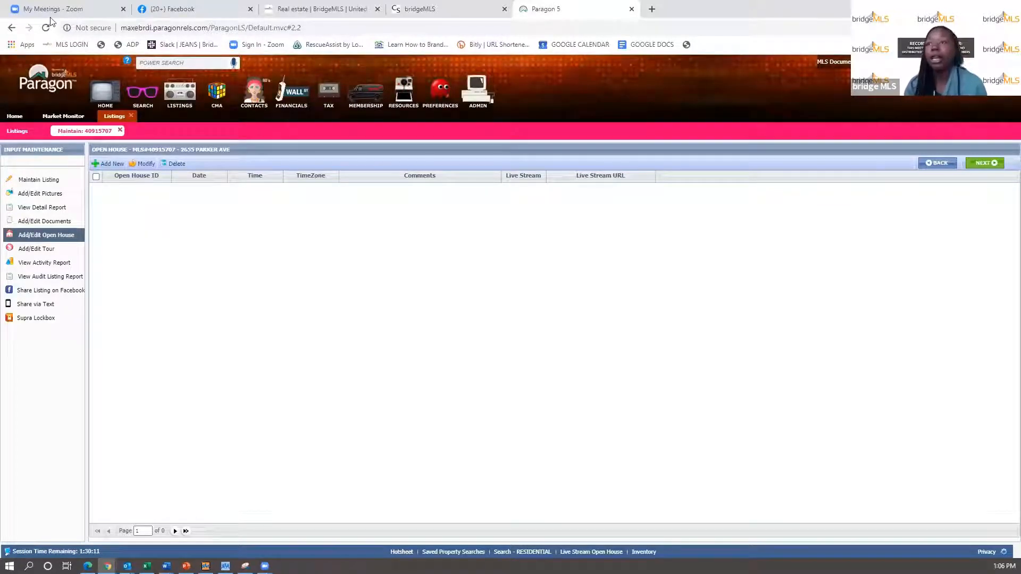
- In Zoom, browse the Meetings and Webinars lists, then start a new scheduled meeting
left_click(89, 11)
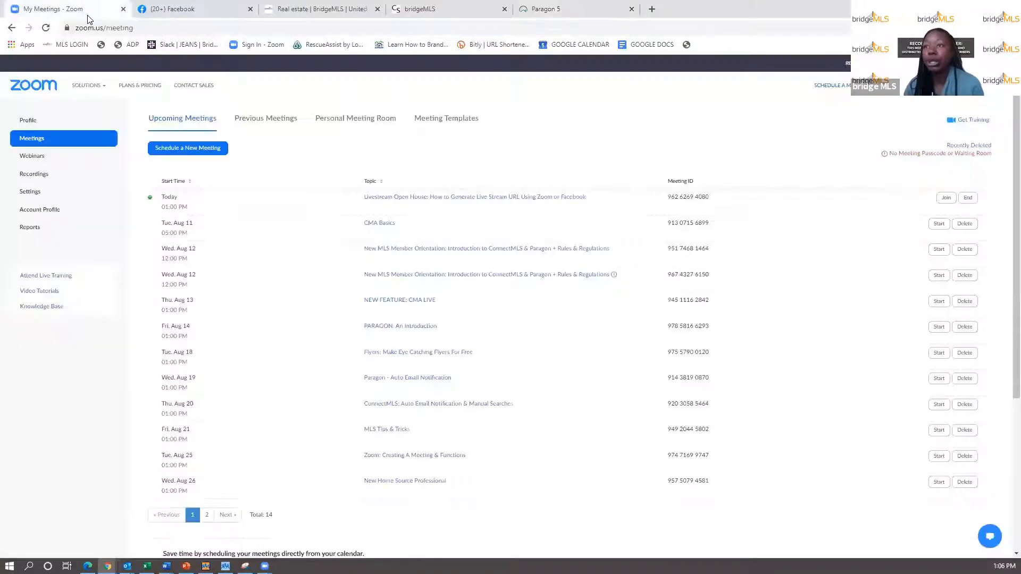
left_click(246, 46)
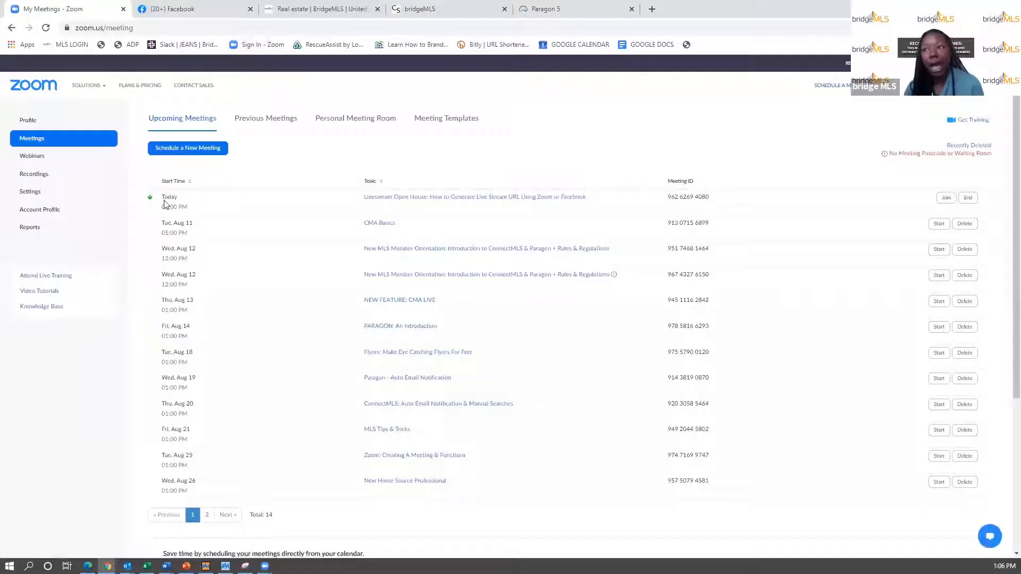
left_click(33, 158)
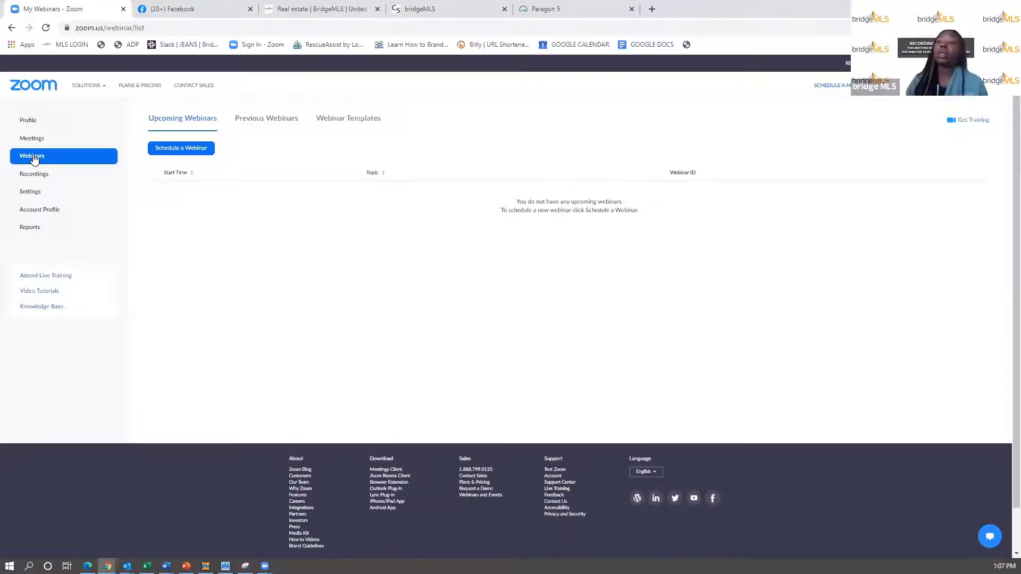
left_click(34, 140)
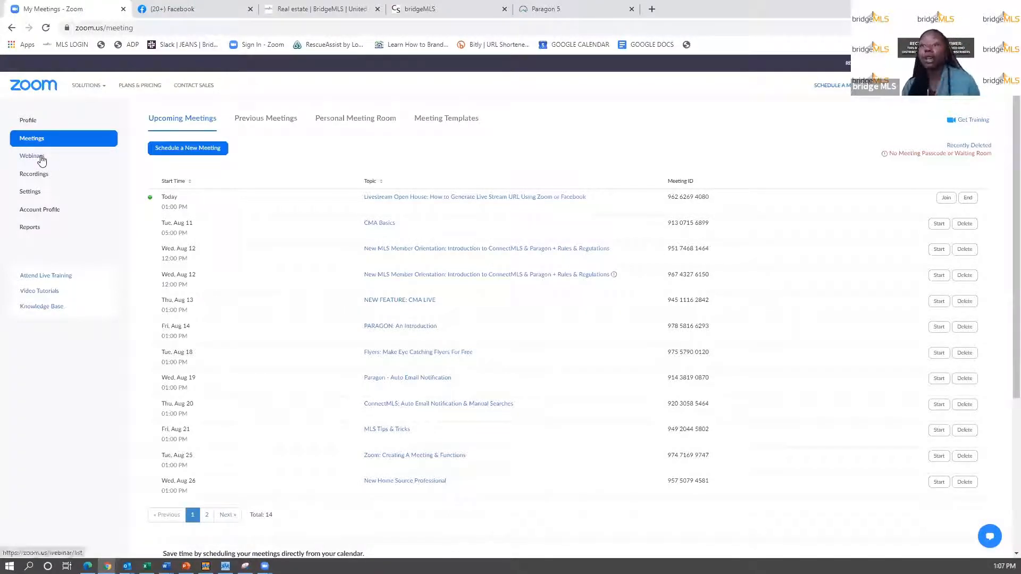
left_click(41, 159)
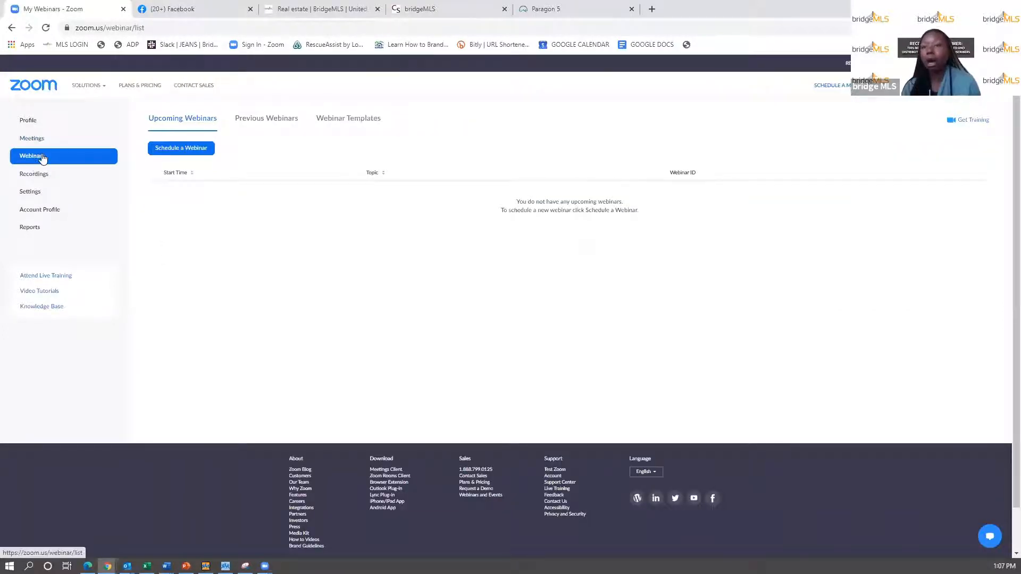
left_click(34, 140)
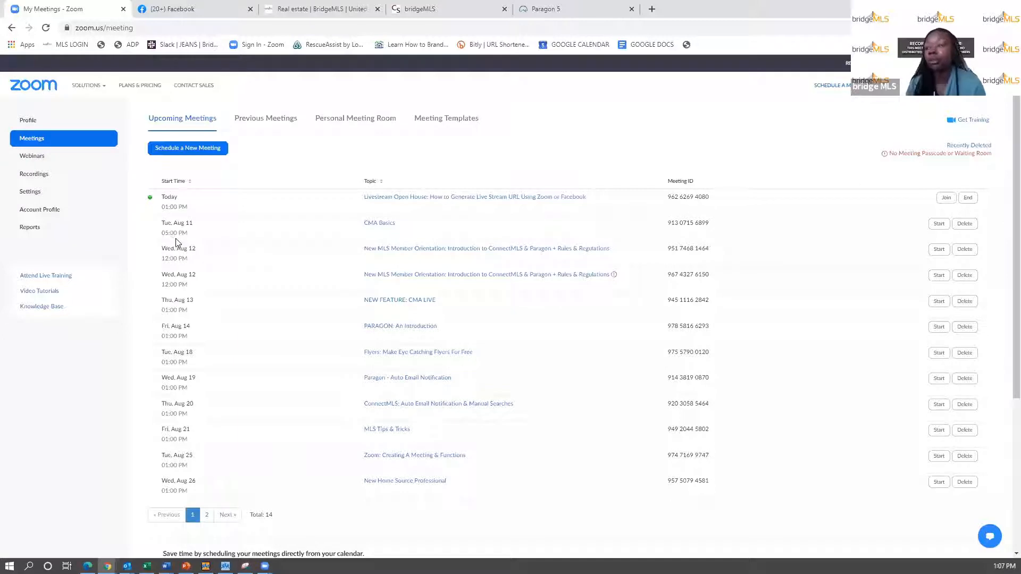
left_click(186, 153)
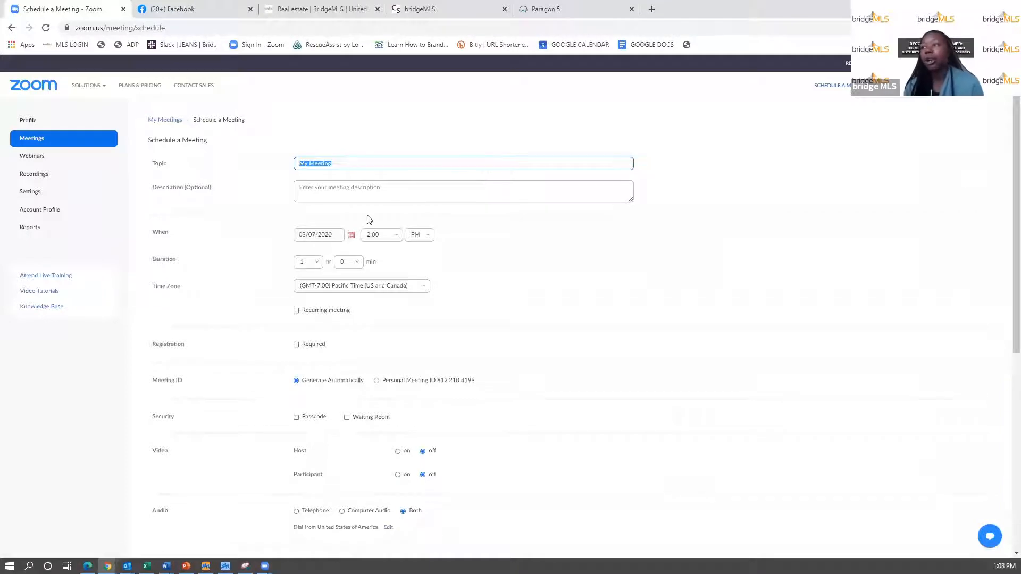
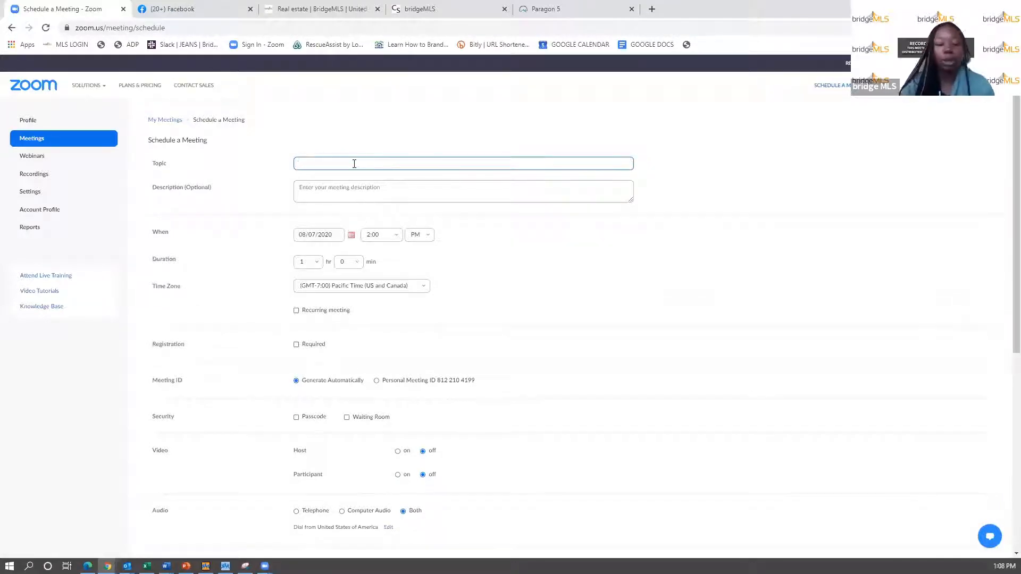
type("LIVE STREAM")
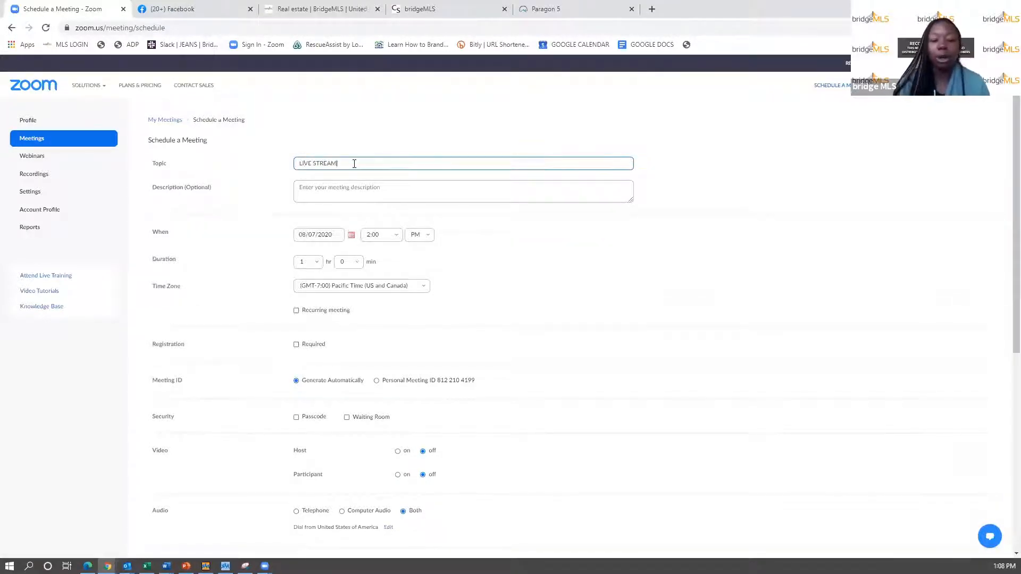
type(" OPEN HOUSE:")
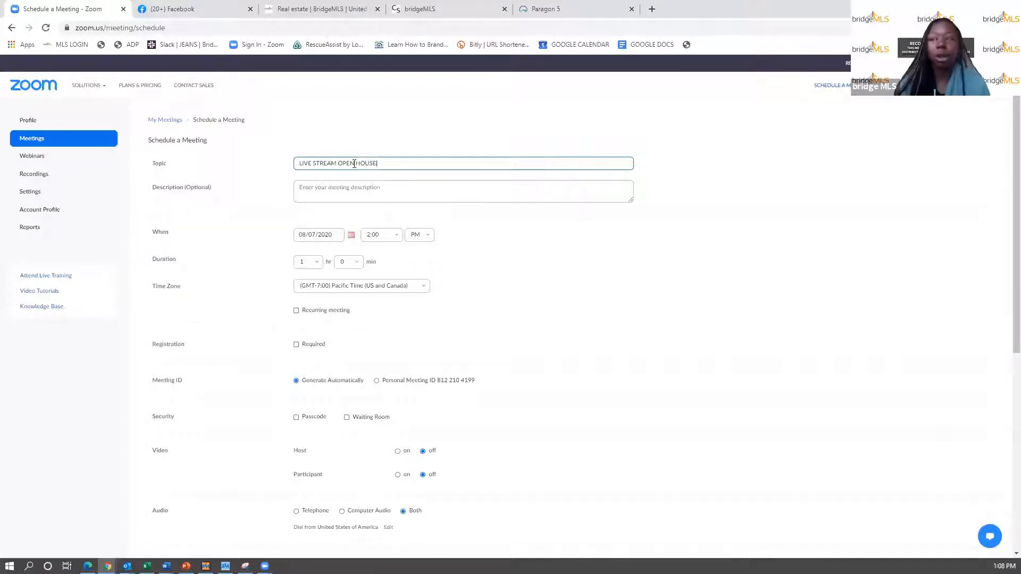
left_click(563, 8)
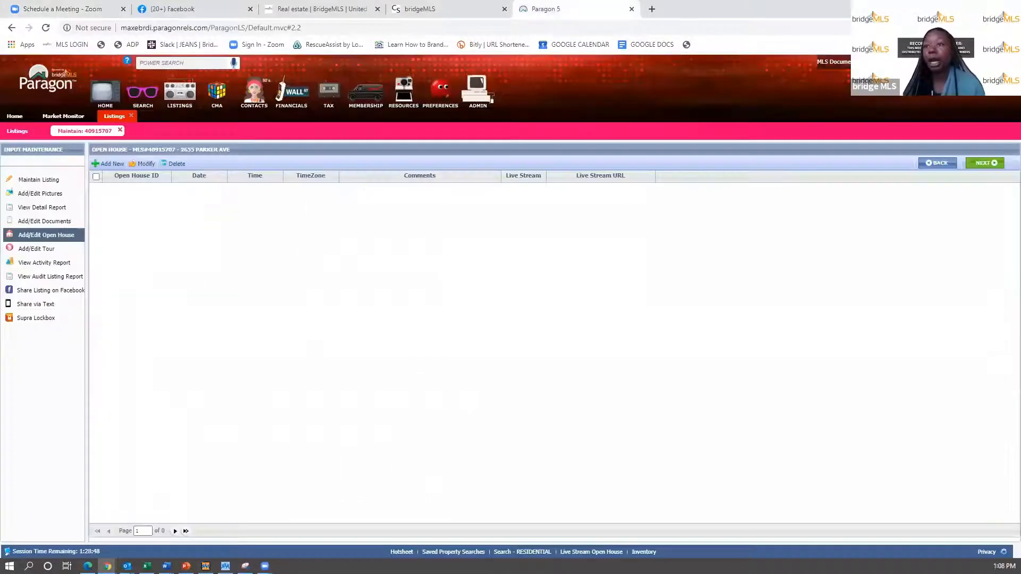
left_click(52, 185)
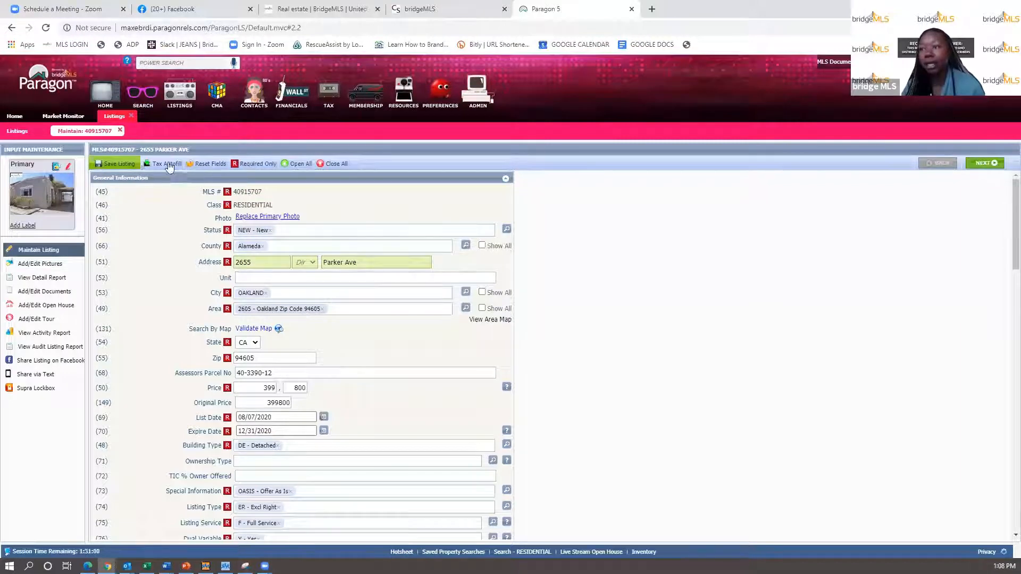
right_click(118, 151)
left_click(135, 157)
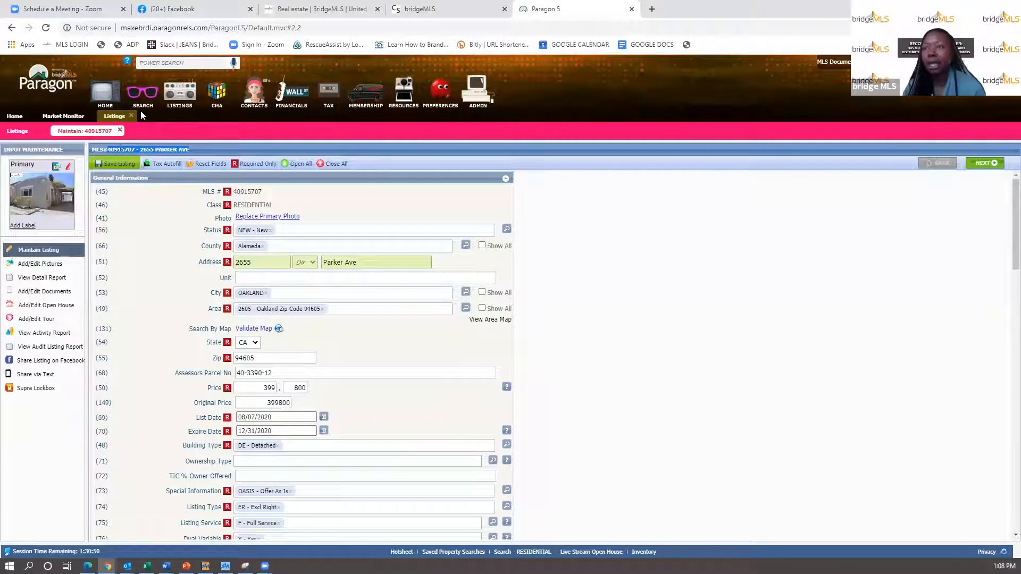
left_click(109, 9)
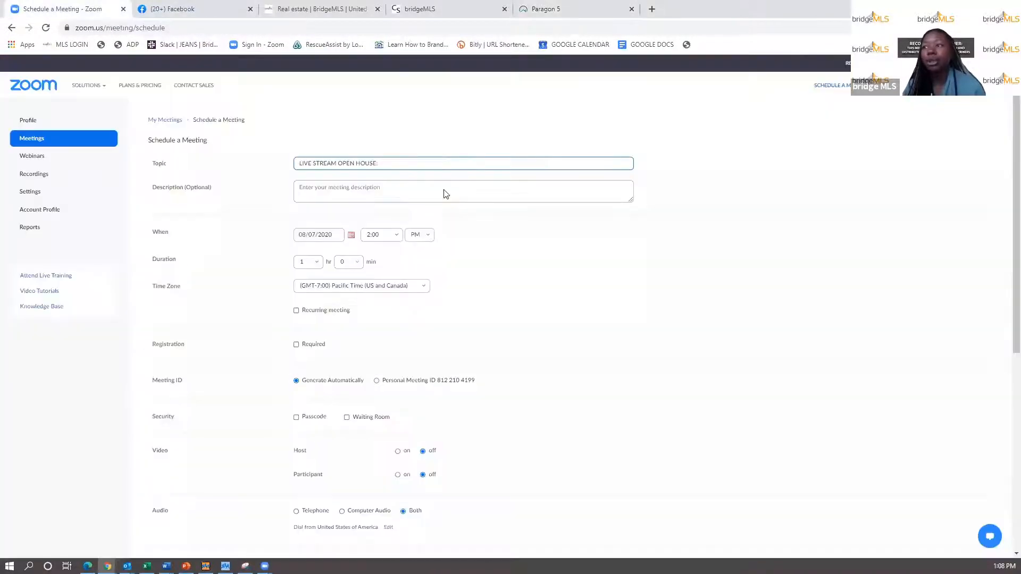
right_click(383, 169)
left_click(409, 251)
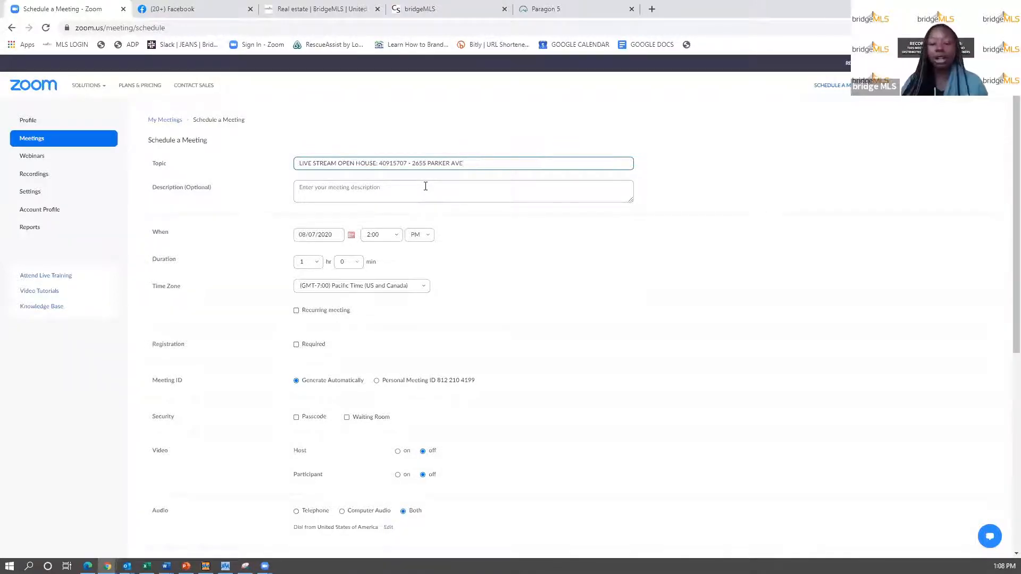
type(", oAKALND ca")
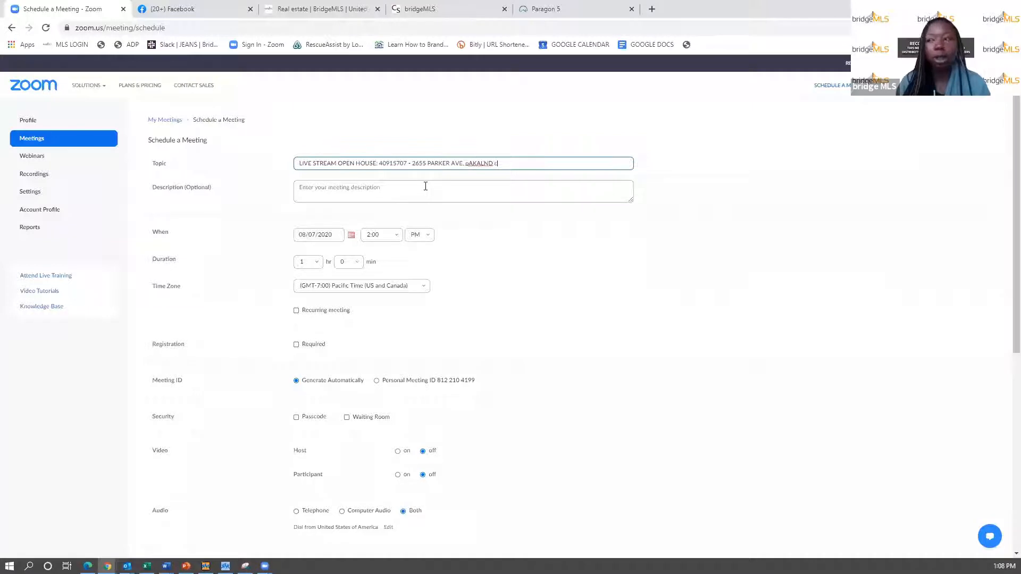
key("BackSpace")
key("BackSpace")
key("BackSpace")
key("BackSpace")
key("BackSpace")
key("BackSpace")
key("BackSpace")
key("BackSpace")
key("BackSpace")
key("BackSpace")
key("BackSpace")
type("OAKLAND, CA")
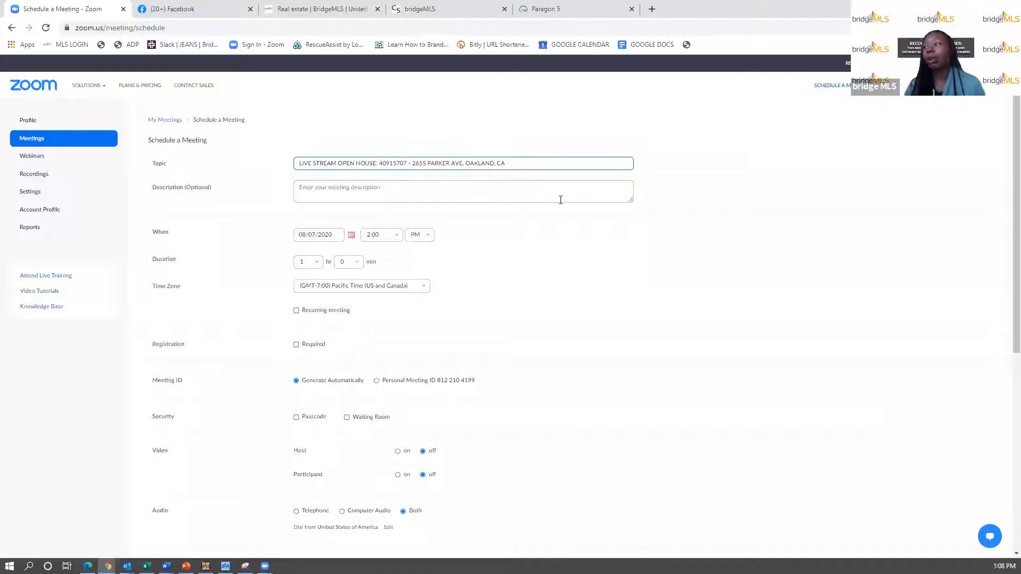
- Enlarge the description box and enter the same open-house title with MLS number and address
left_click_drag(631, 201, 635, 401)
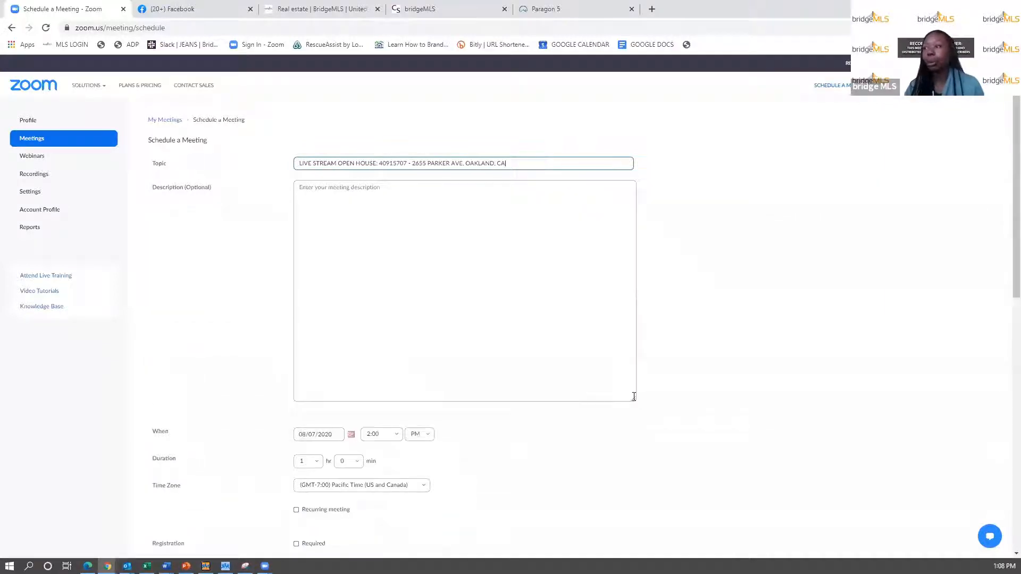
left_click(426, 213)
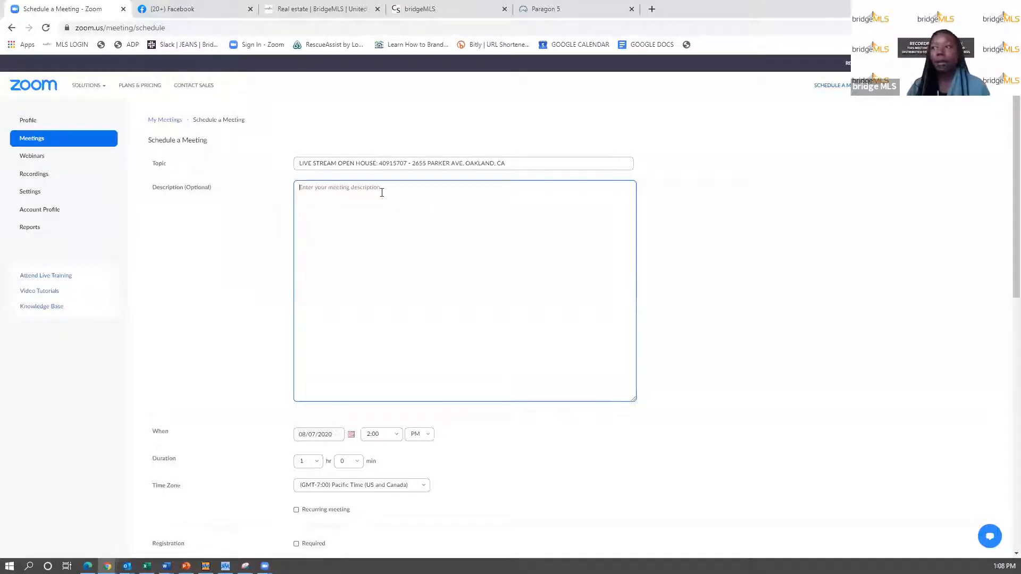
type("LIVE")
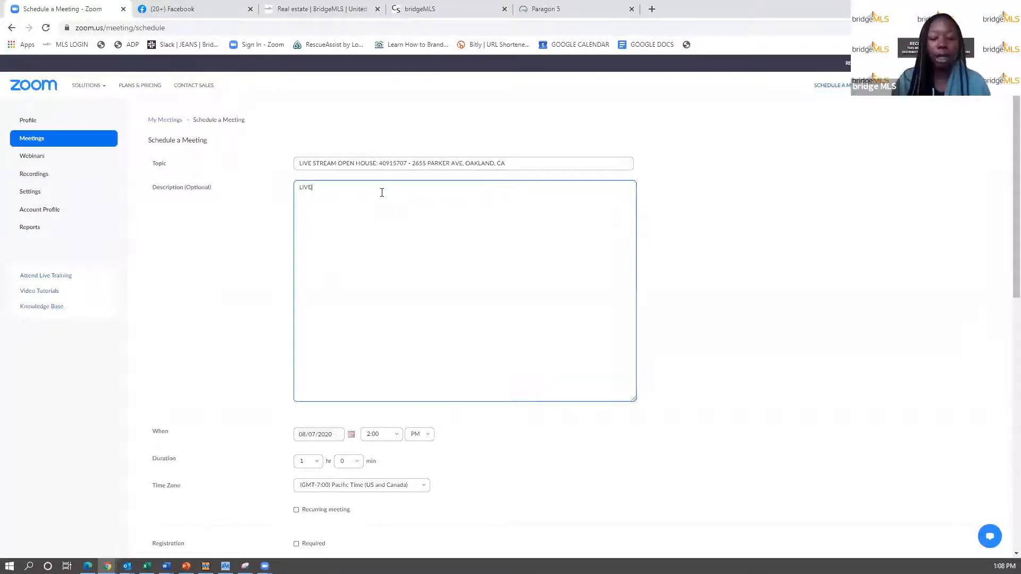
type(" STREAM OPEN HOUSE:")
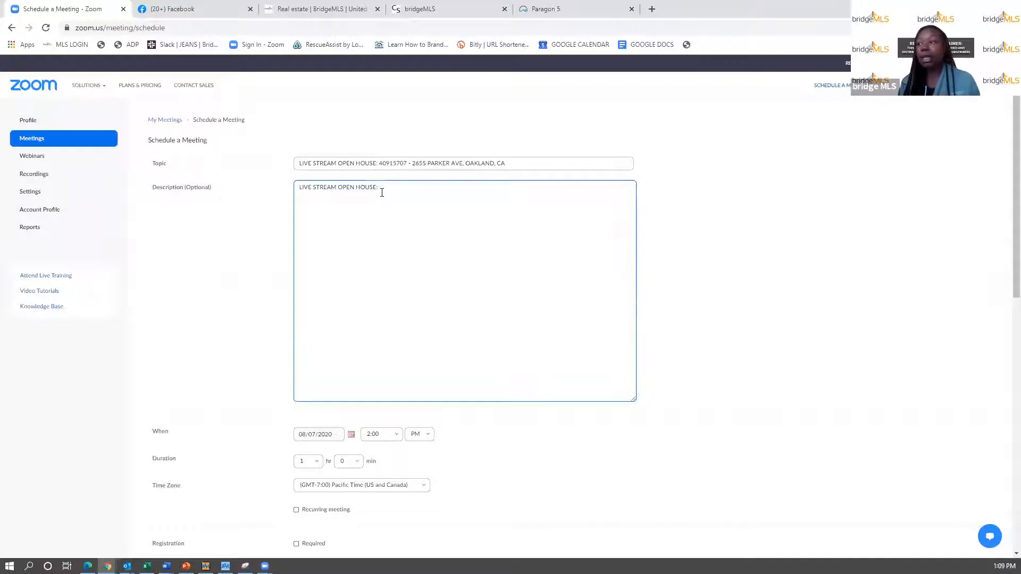
left_click_drag(519, 165, 381, 163)
right_click(392, 164)
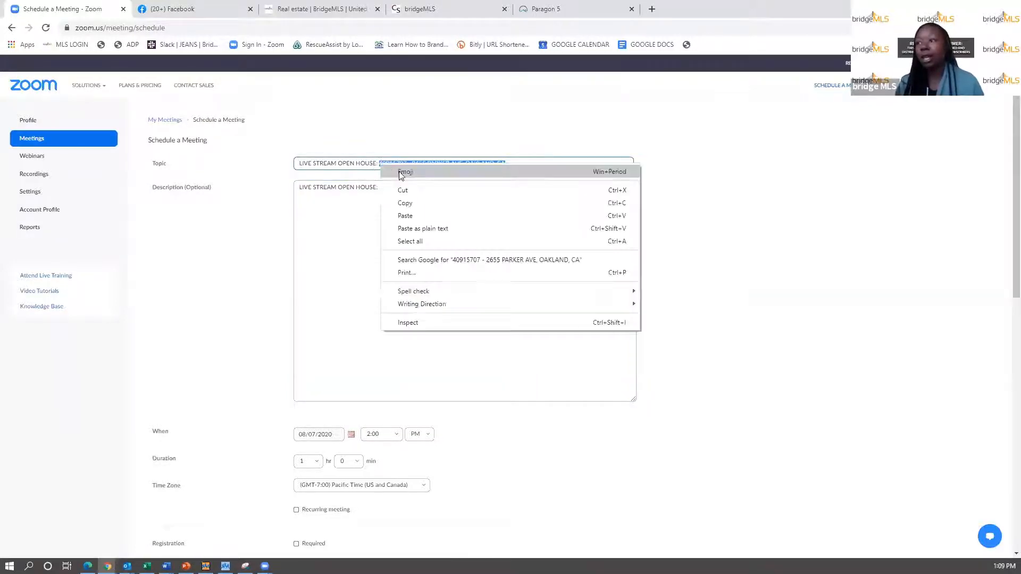
left_click(401, 201)
left_click(390, 190)
right_click(388, 189)
left_click(419, 265)
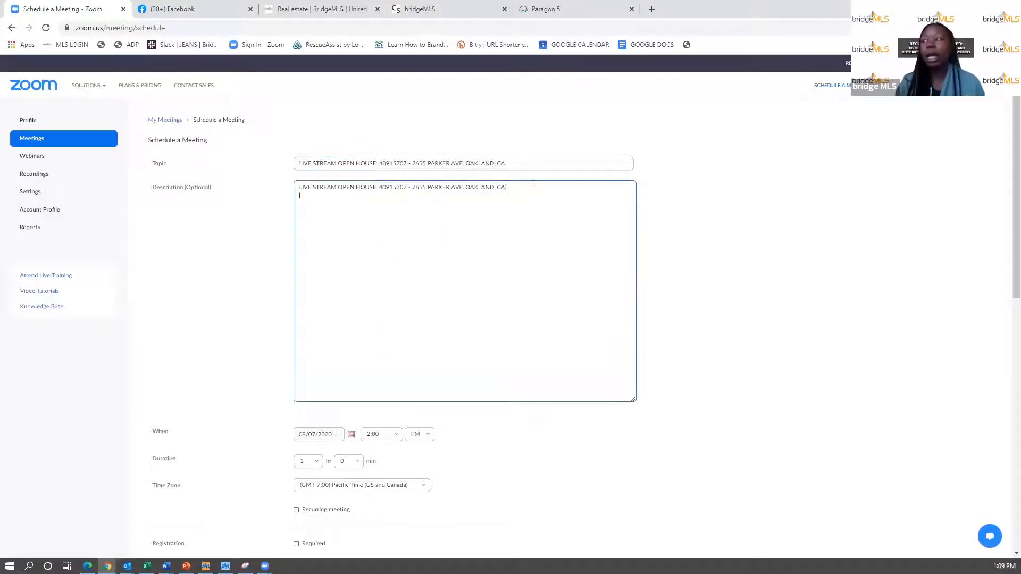
- Copy the listing's Public Remarks from Paragon's Remarks section into the Zoom description
left_click(544, 7)
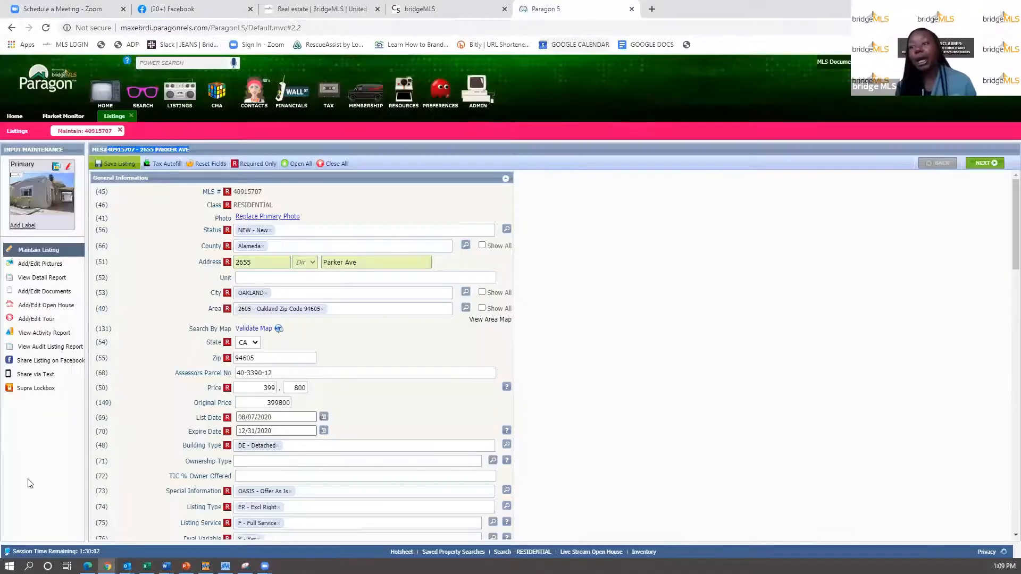
scroll(375, 447, "down", 15)
scroll(364, 472, "down", 8)
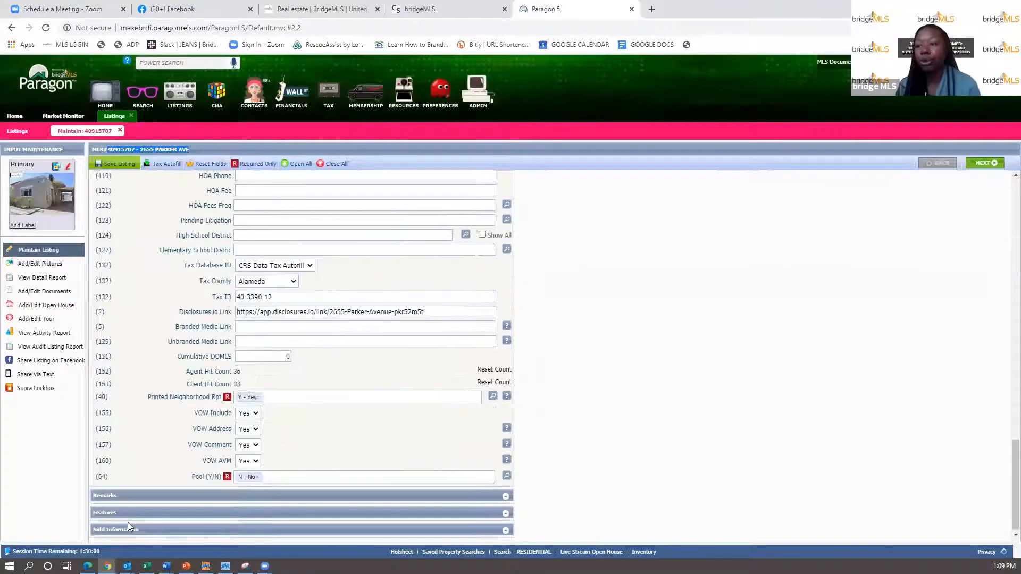
left_click(132, 495)
scroll(237, 492, "down", 5)
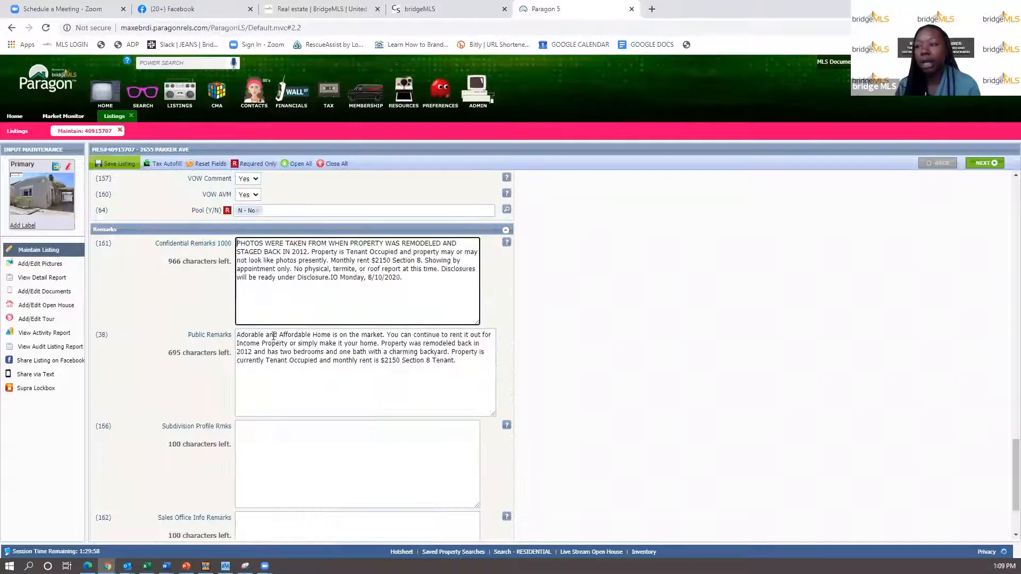
left_click_drag(462, 364, 250, 332)
right_click(255, 341)
left_click(281, 381)
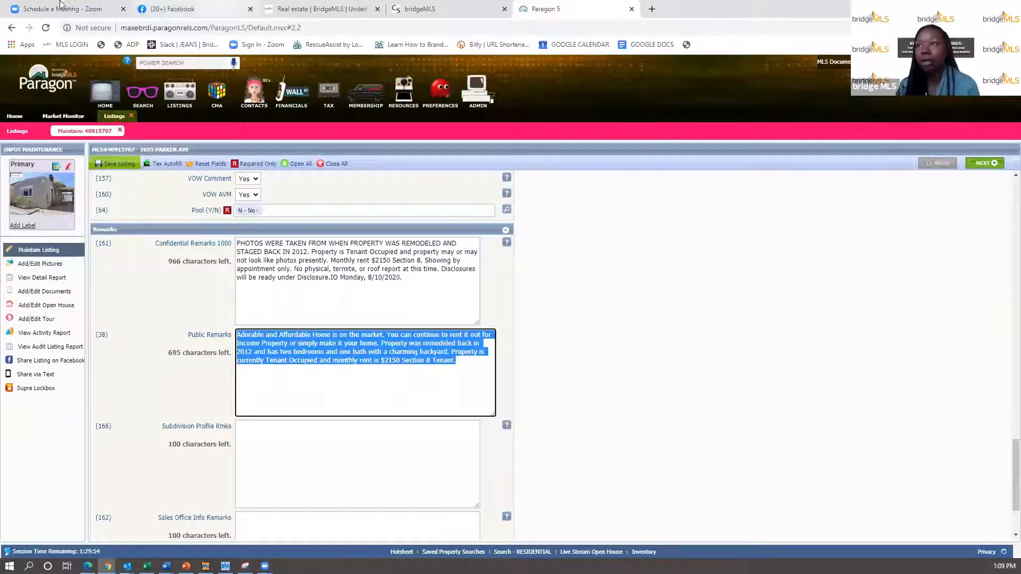
right_click(318, 348)
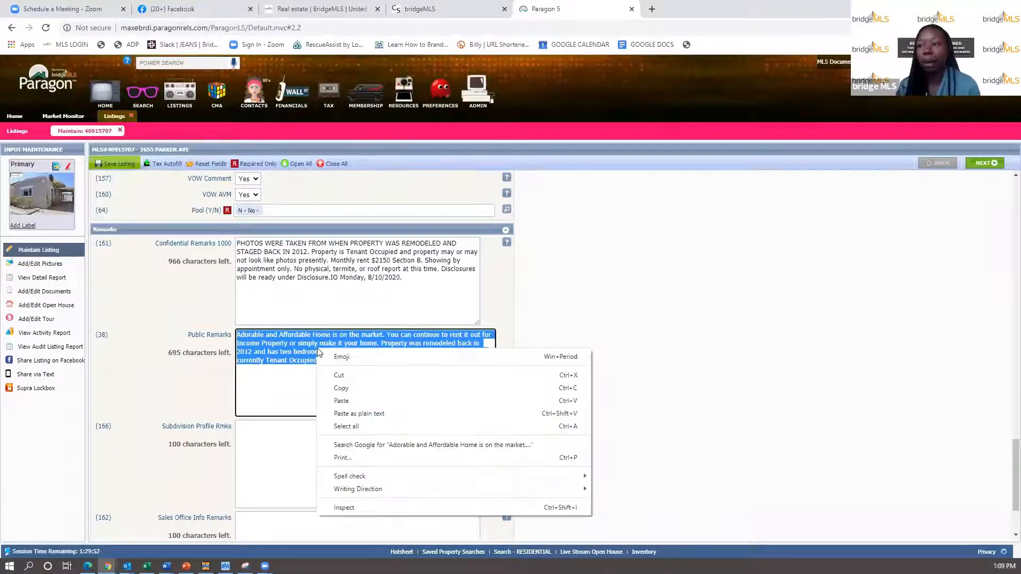
left_click(345, 389)
left_click(62, 4)
right_click(327, 218)
left_click(358, 300)
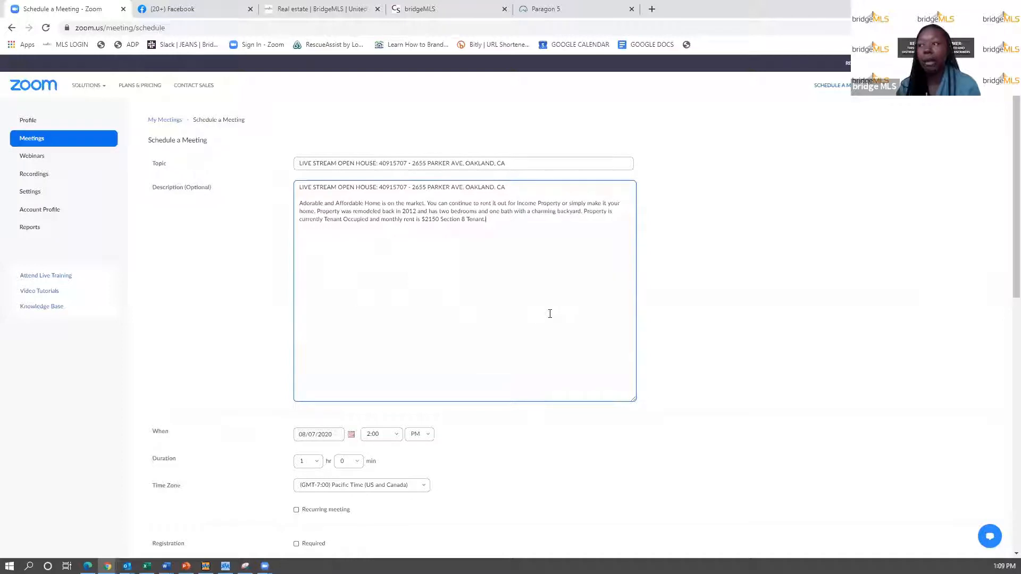
- Add a line 'One-on-One appointments available. SHOWN BY APPOINTMENT ONLY.' with the agent's phone and e-mail
key("Return")
key("Return")
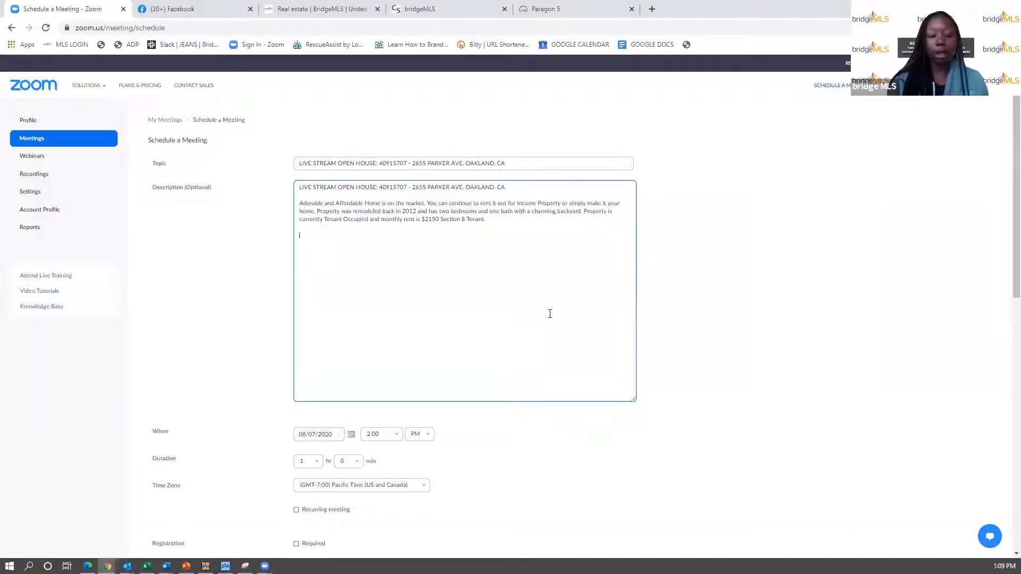
type("If intereste")
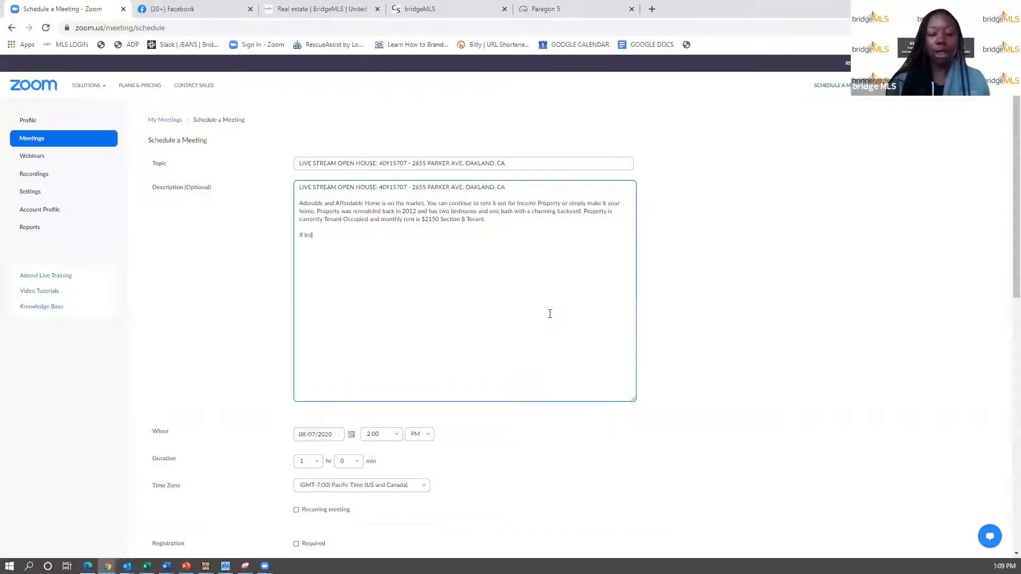
key("BackSpace")
key("BackSpace")
key("BackSpace")
key("BackSpace")
key("BackSpace")
key("BackSpace")
key("BackSpace")
key("BackSpace")
key("BackSpace")
key("BackSpace")
key("BackSpace")
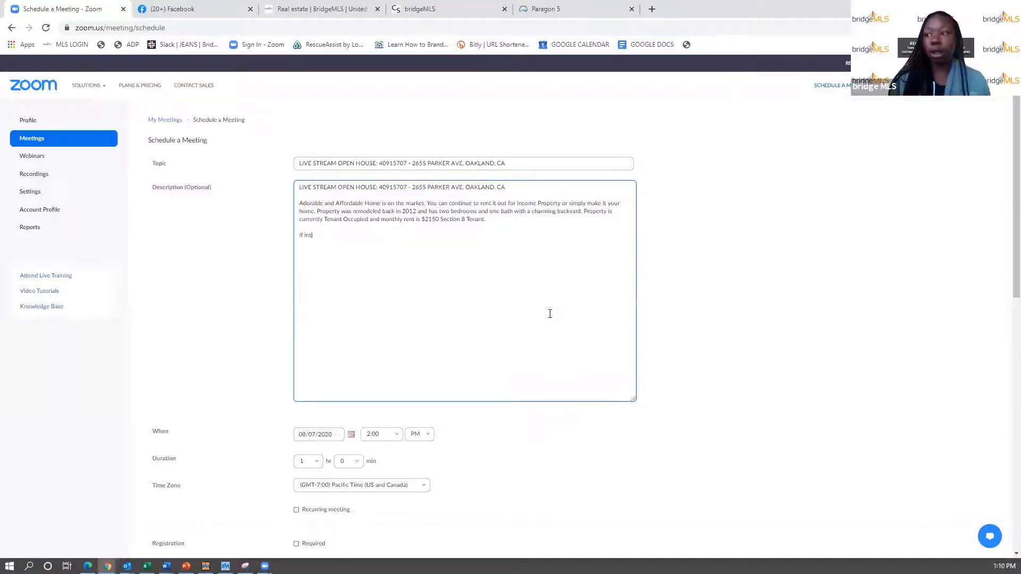
type("Appoint")
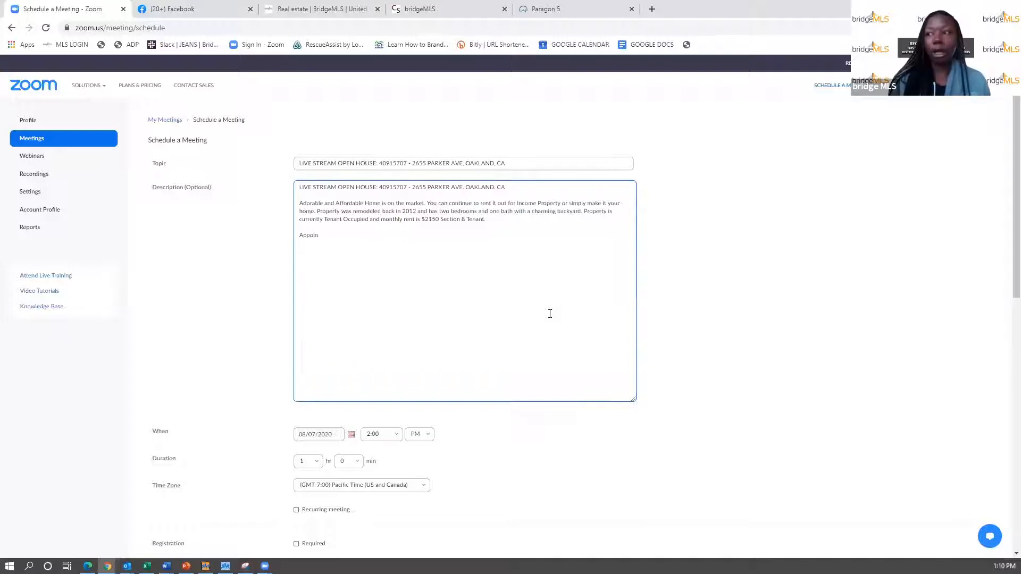
key("BackSpace")
key("BackSpace")
key("BackSpace")
key("BackSpace")
key("BackSpace")
key("BackSpace")
type("One-e")
type("n-One appointmen")
type("ts availab")
type("e")
type("e. ")
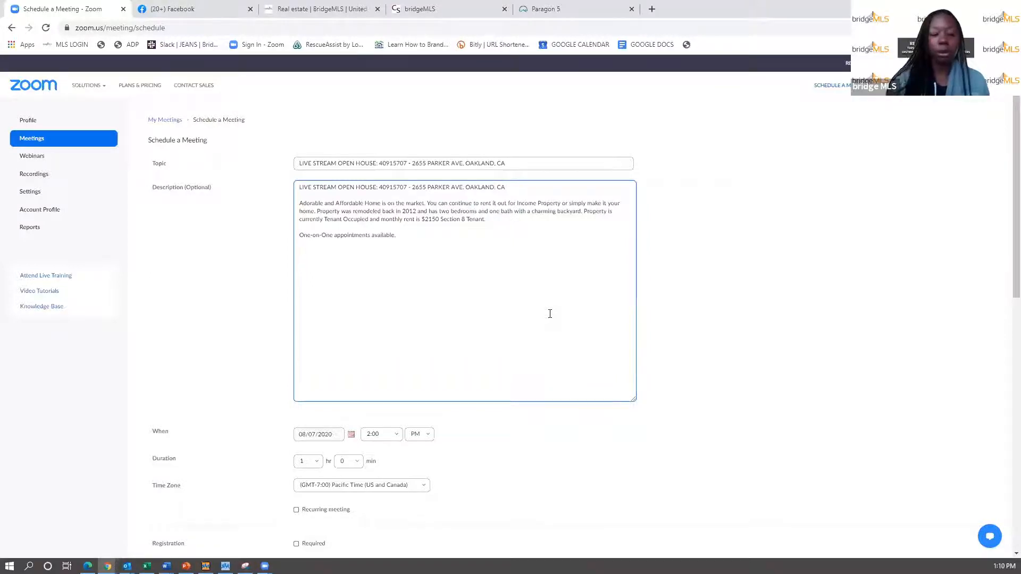
type("SHOWN ")
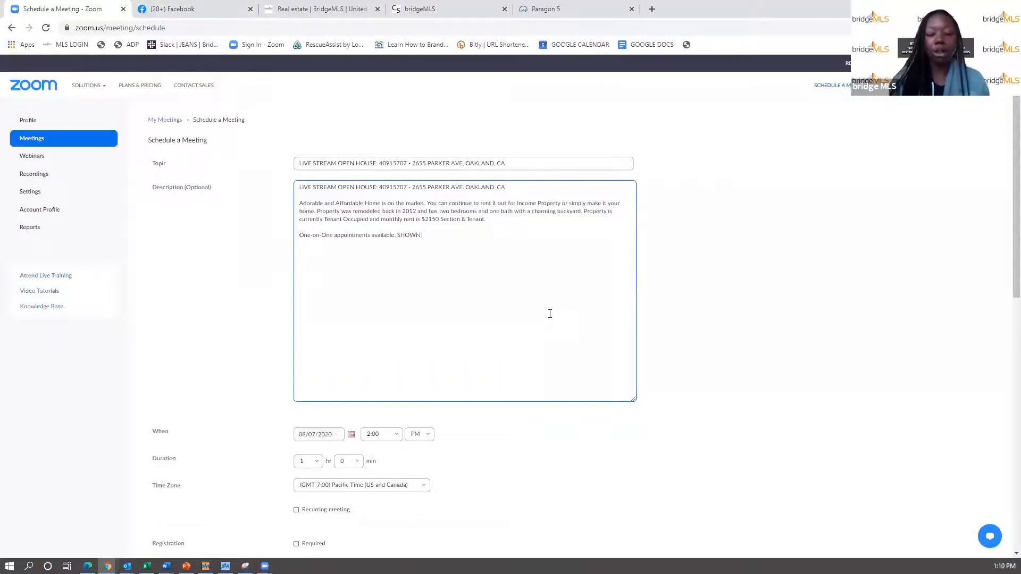
type("BY APPOINTMENT ")
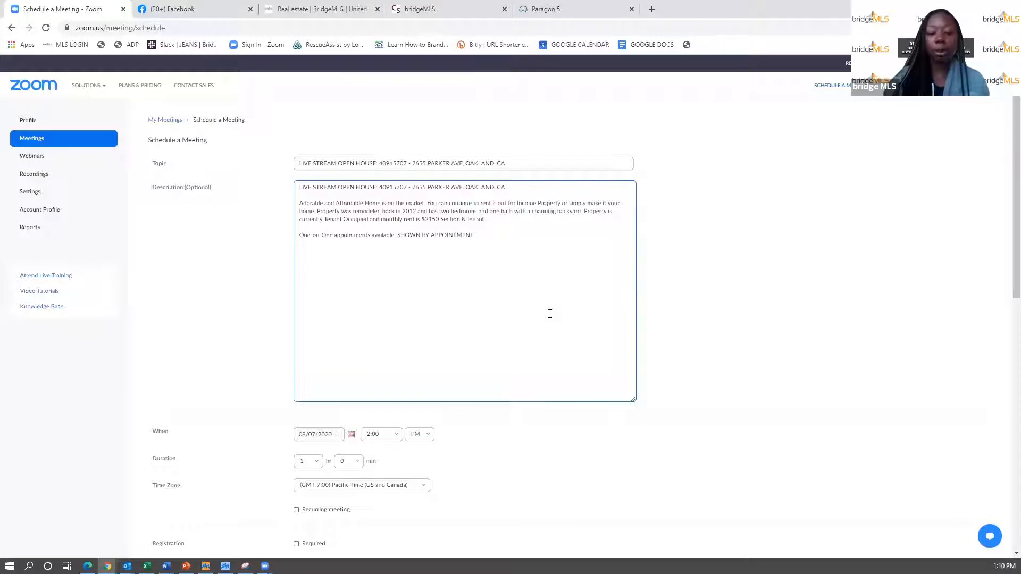
type("ONLY. Call me at")
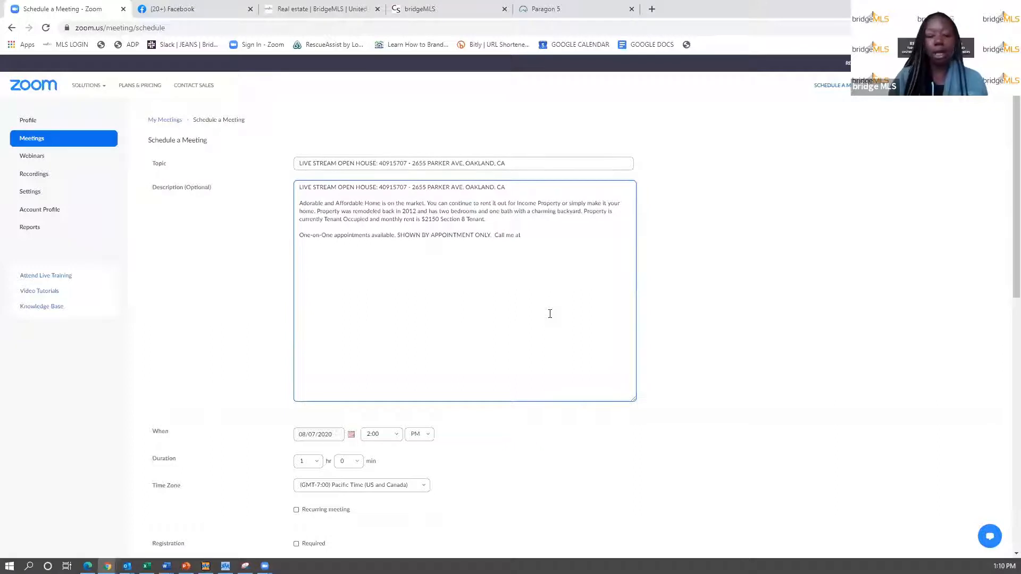
type(" 510-0")
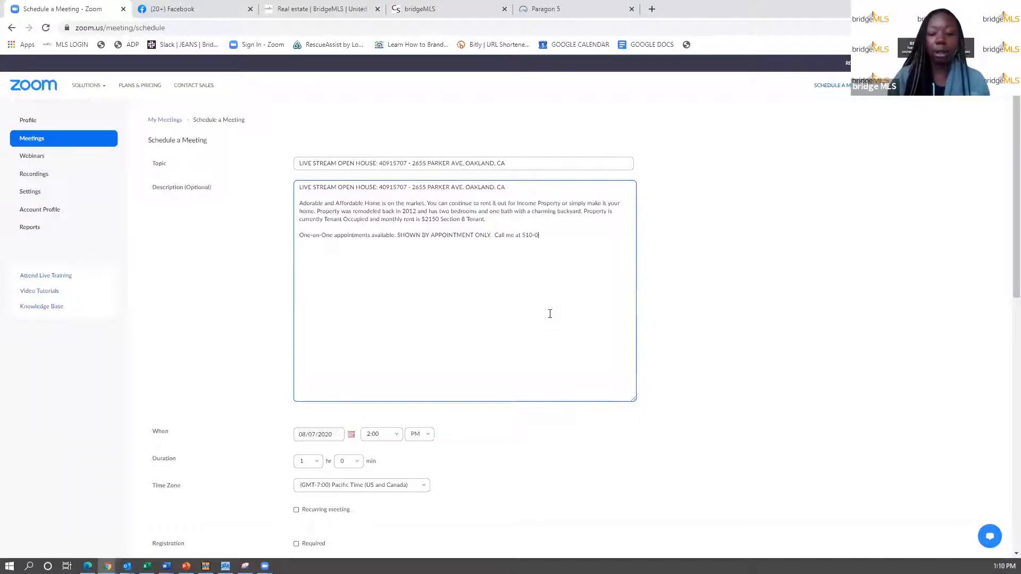
type("00-000 ")
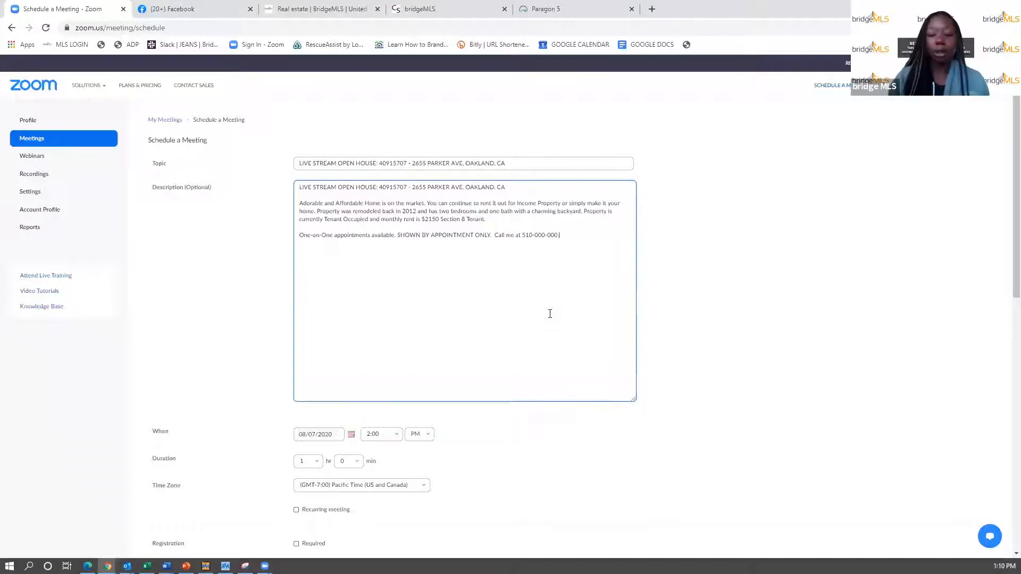
type("or email at email")
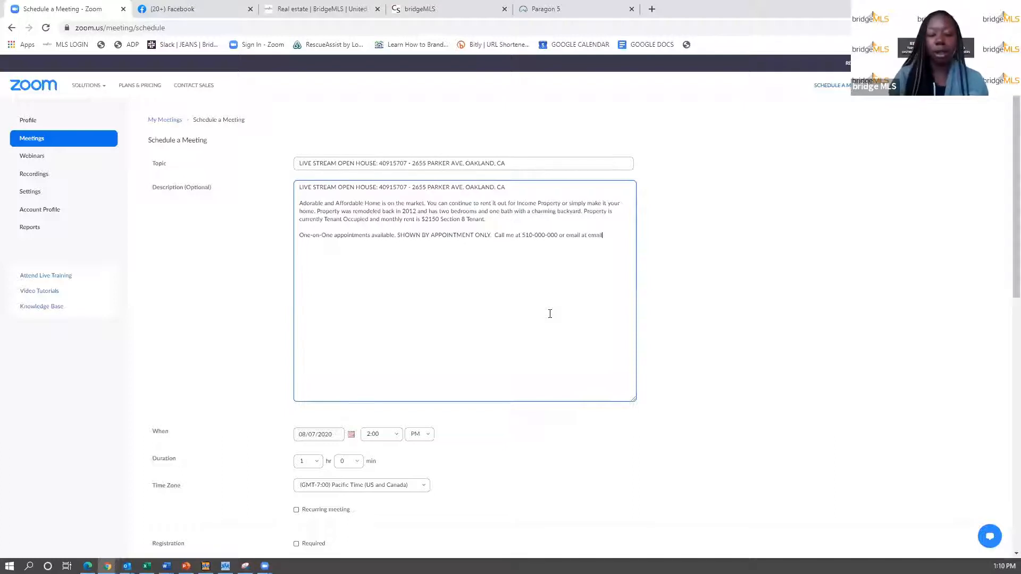
type("@email.com")
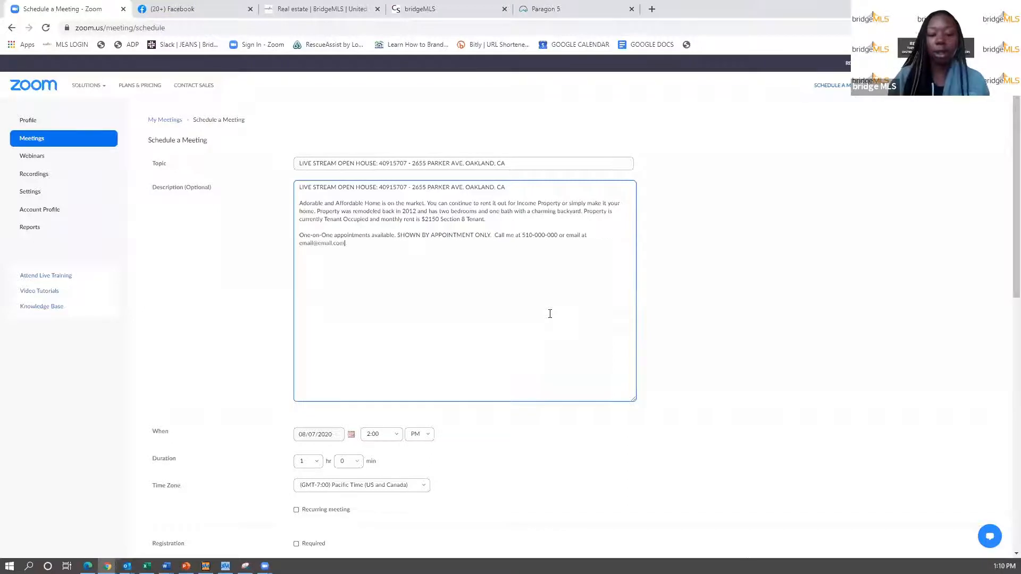
type(" to schedule an appointment.")
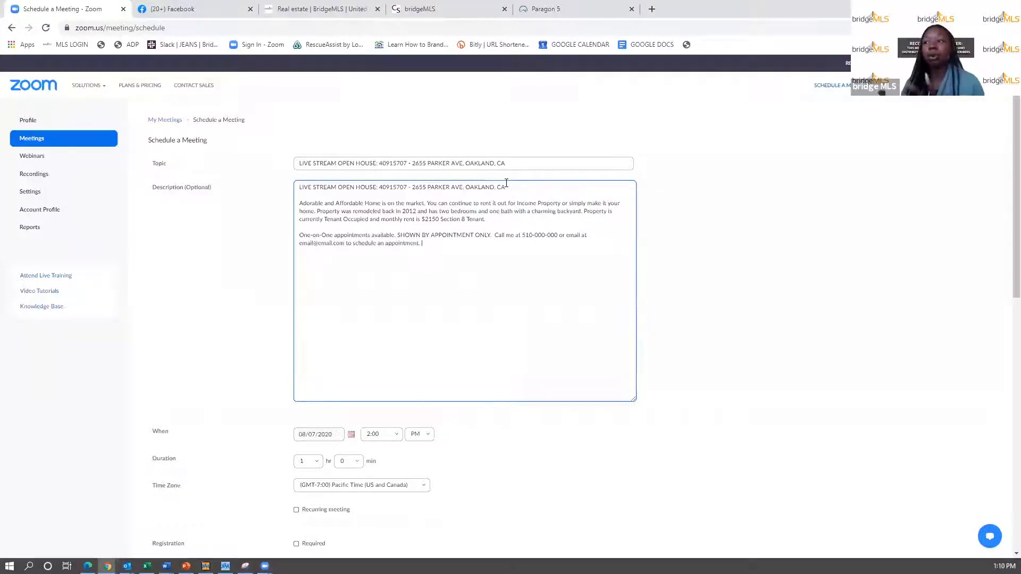
scroll(470, 426, "down", 4)
scroll(515, 419, "up", 1)
scroll(515, 419, "up", 3)
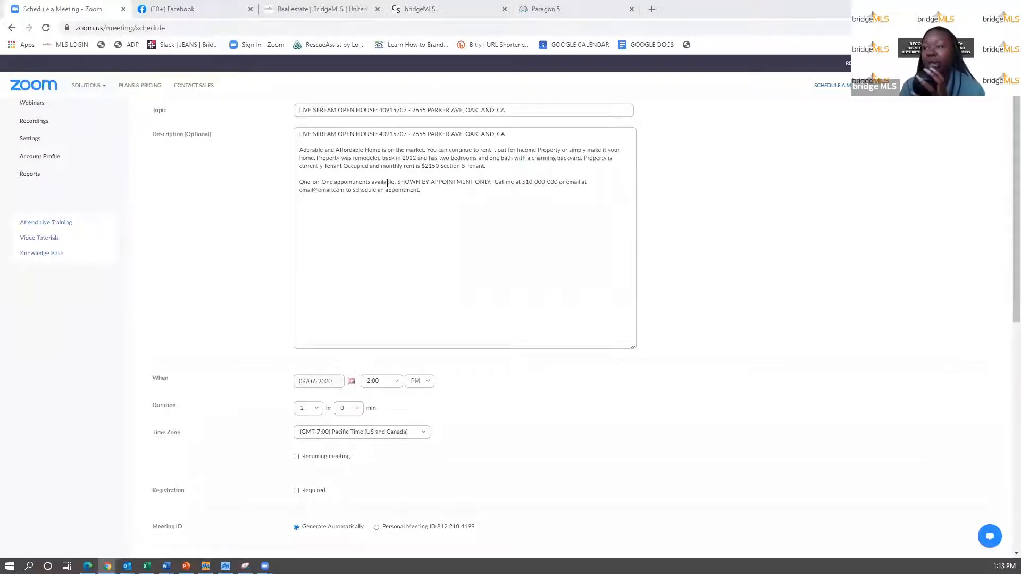
- Set the meeting to start on 08/08/2020 at 12:00 PM
left_click(351, 383)
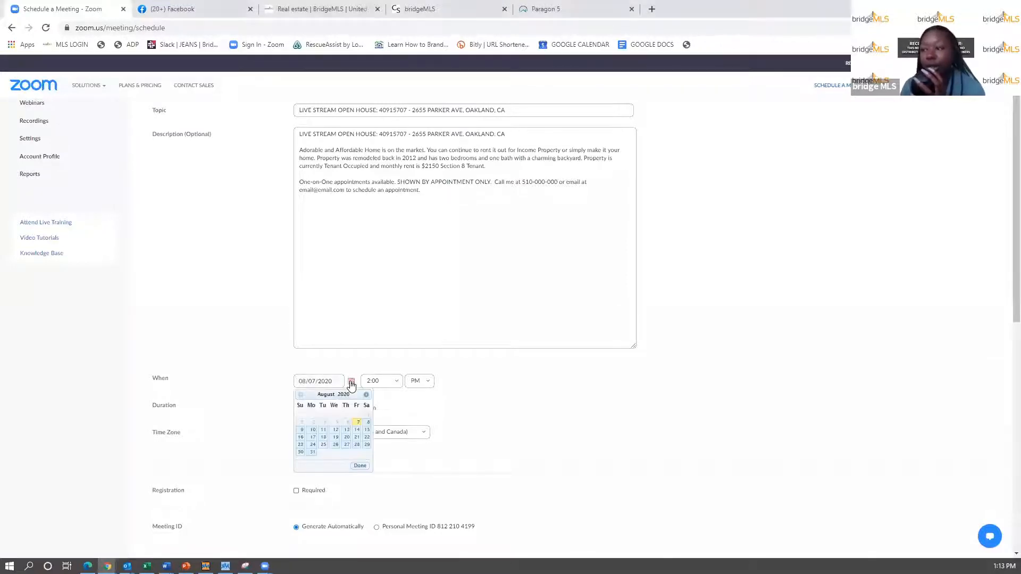
left_click(367, 423)
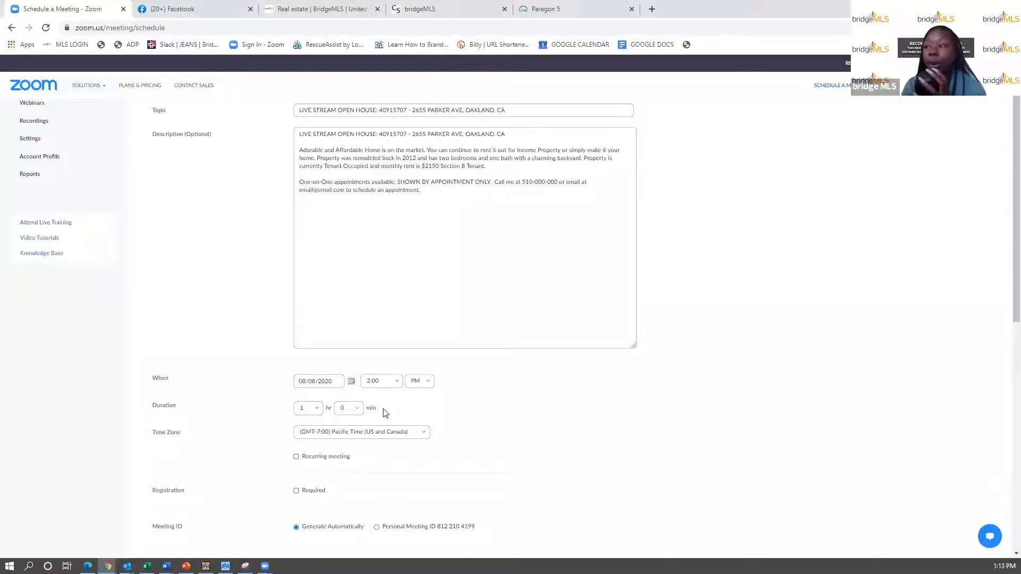
left_click(392, 387)
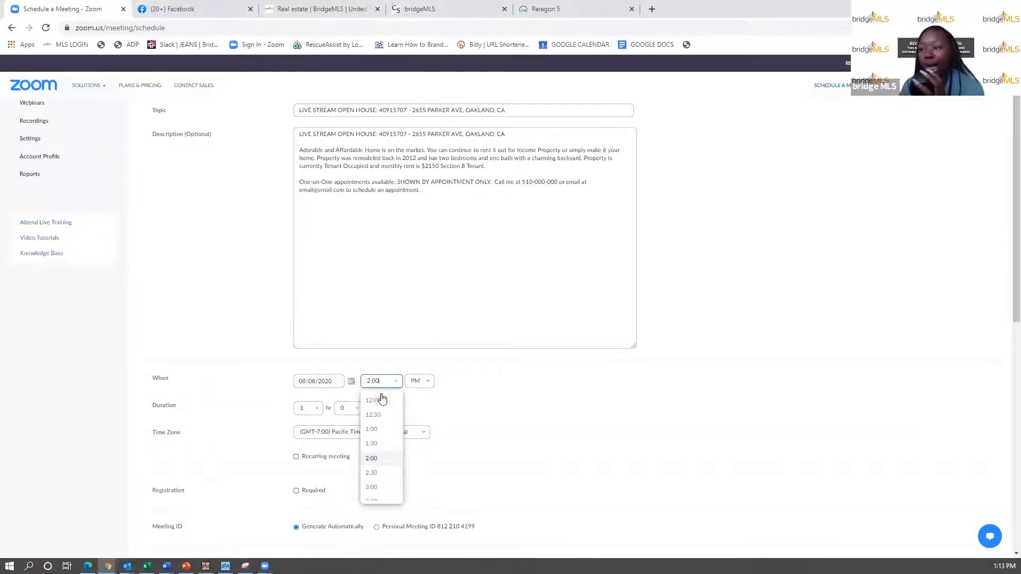
left_click(379, 401)
left_click(429, 386)
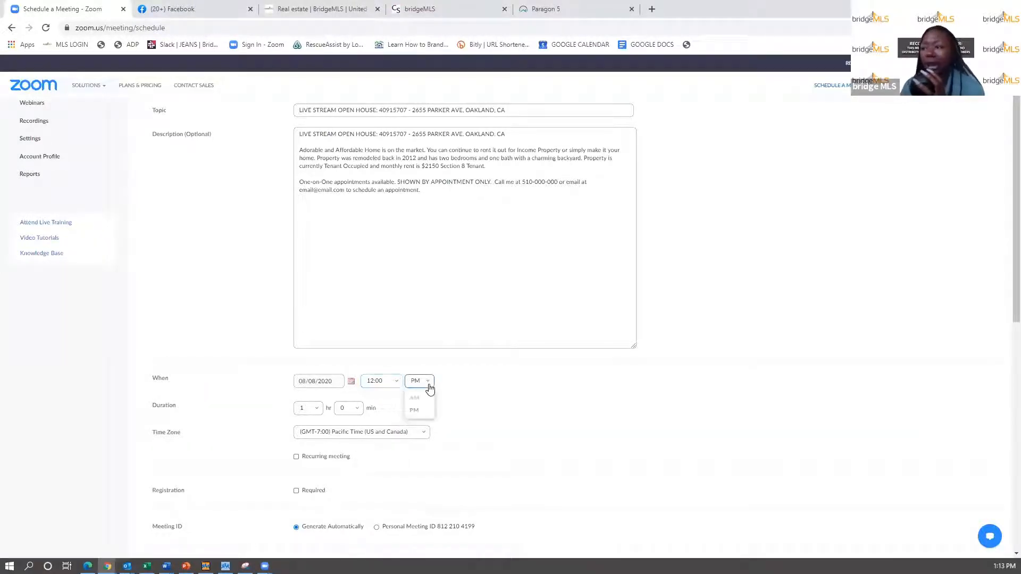
left_click(423, 406)
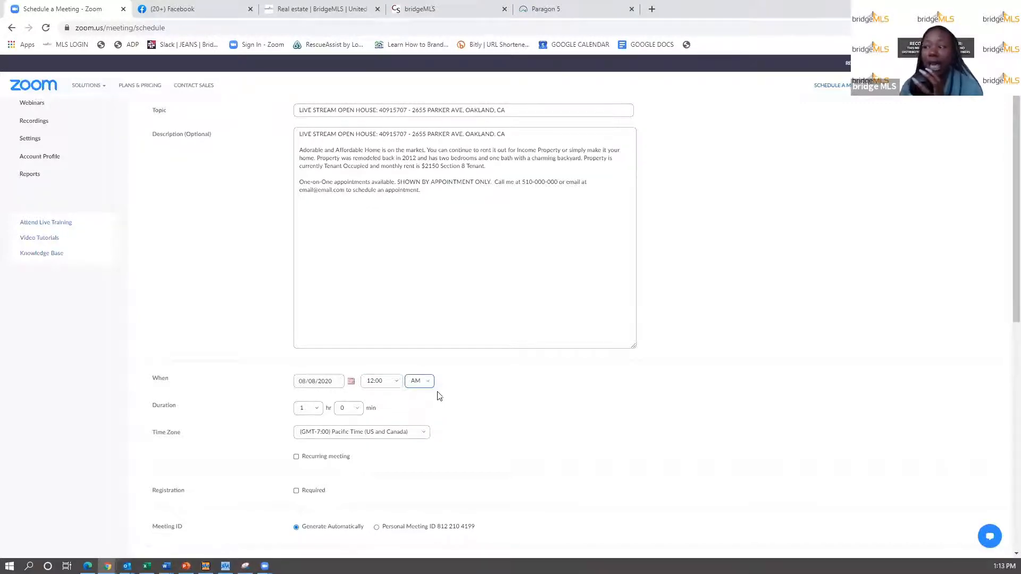
left_click(429, 383)
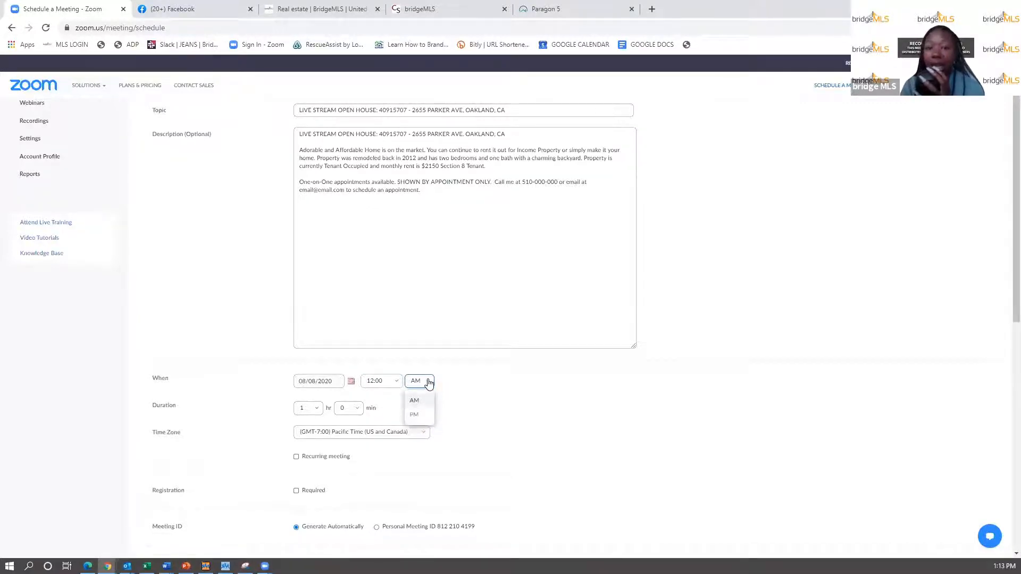
left_click(416, 415)
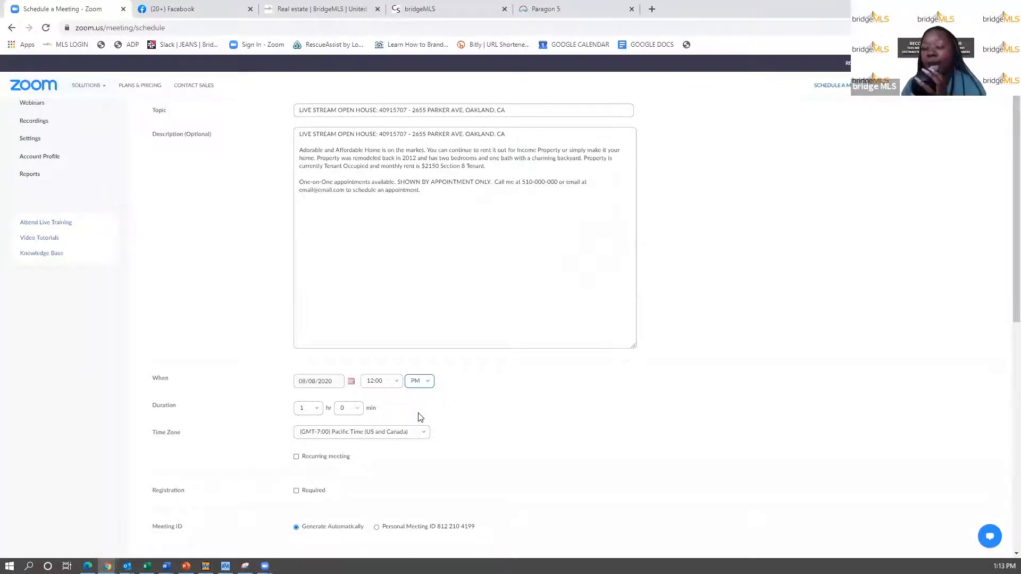
- Set the meeting duration to 0 hr 45 min
left_click(318, 410)
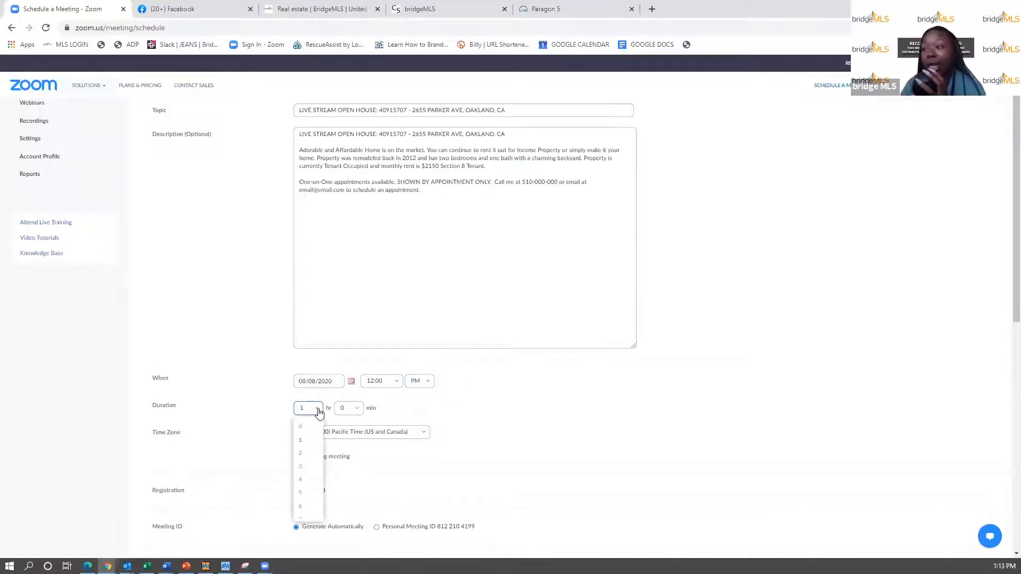
left_click(306, 427)
left_click(360, 417)
left_click(348, 471)
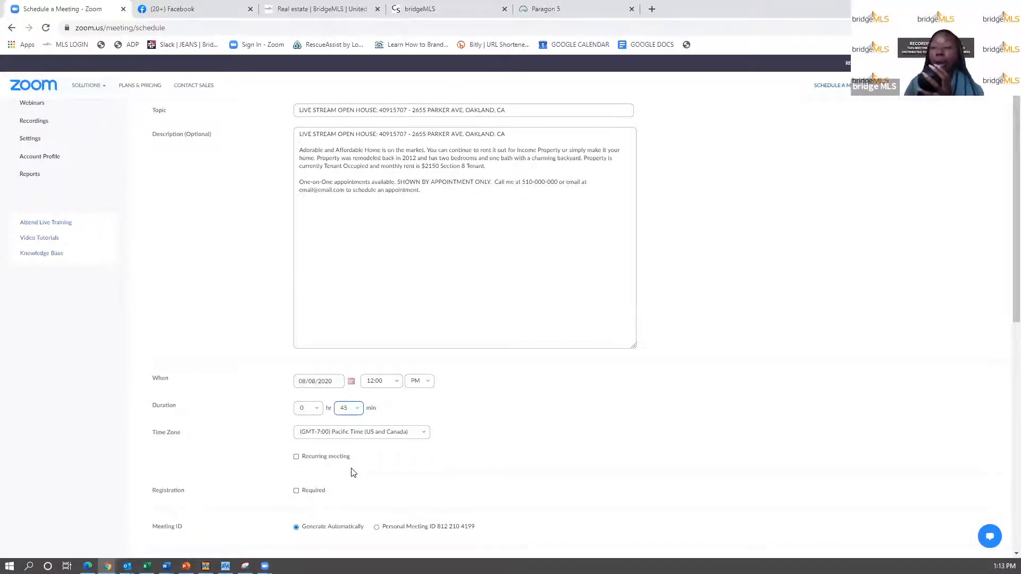
- Turn on the Registration Required option for the live-stream open house meeting
scroll(329, 465, "down", 1)
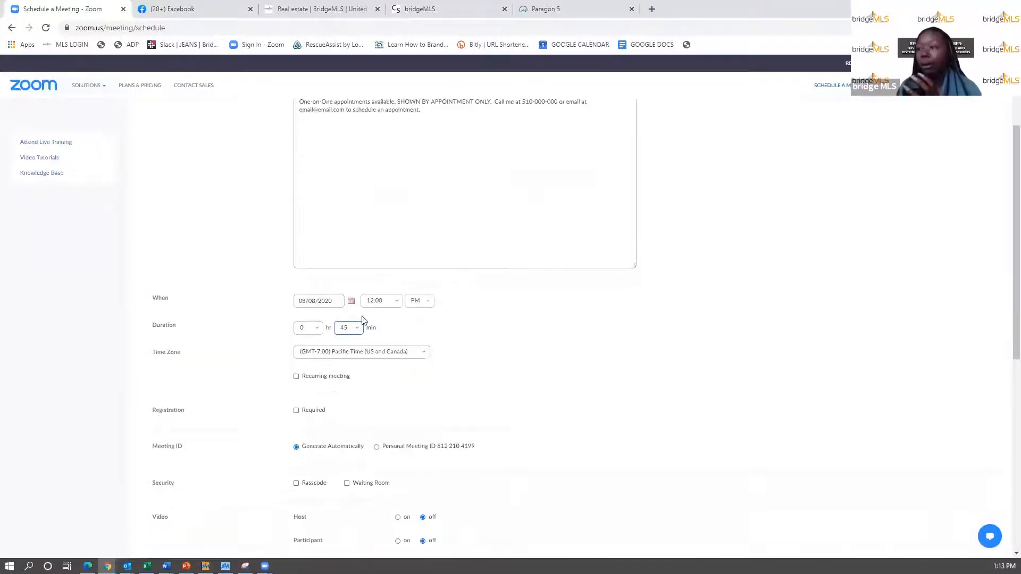
scroll(356, 330, "down", 1)
scroll(356, 330, "down", 2)
left_click(297, 294)
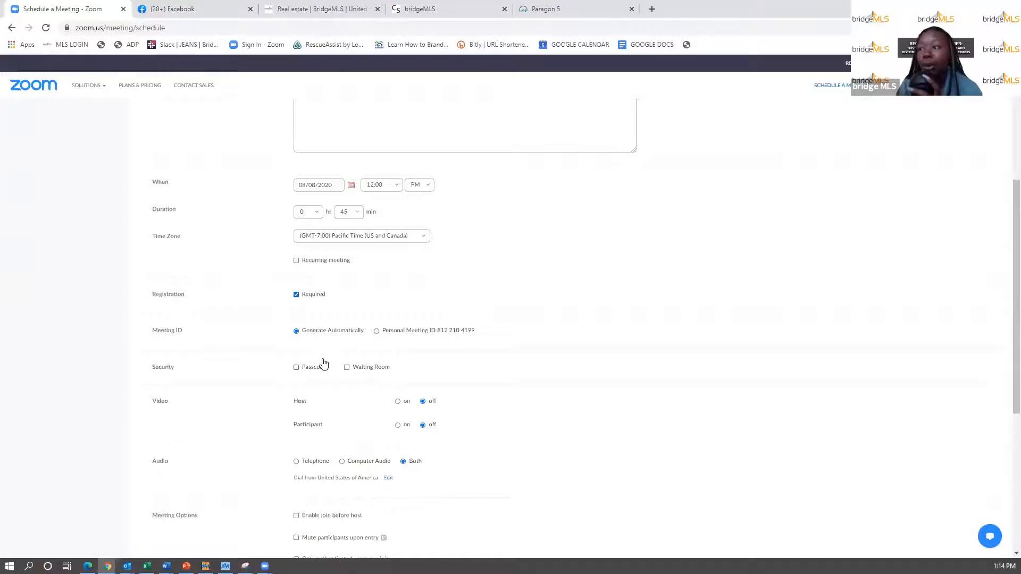
scroll(323, 363, "down", 2)
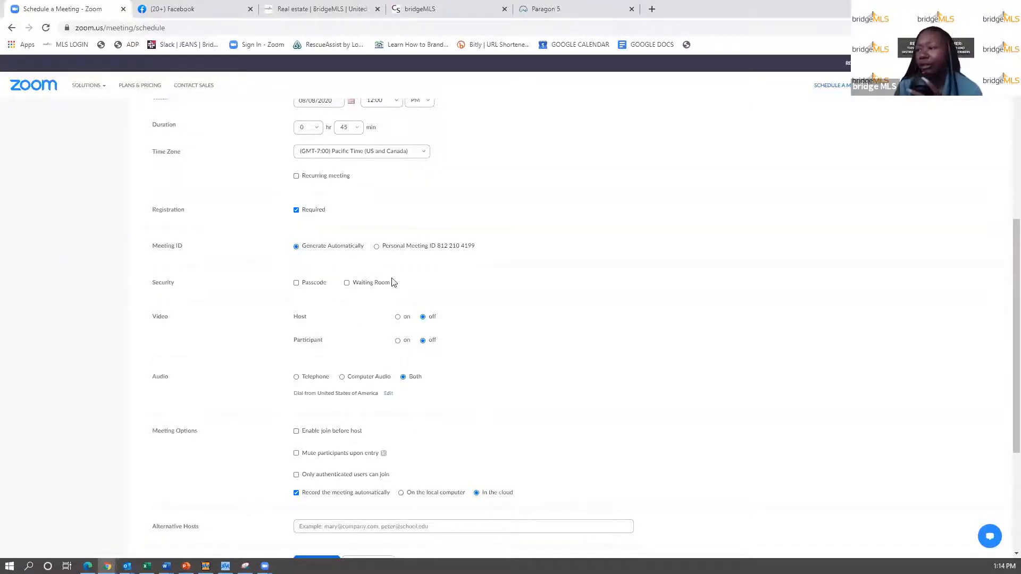
scroll(381, 298, "down", 2)
scroll(380, 298, "down", 2)
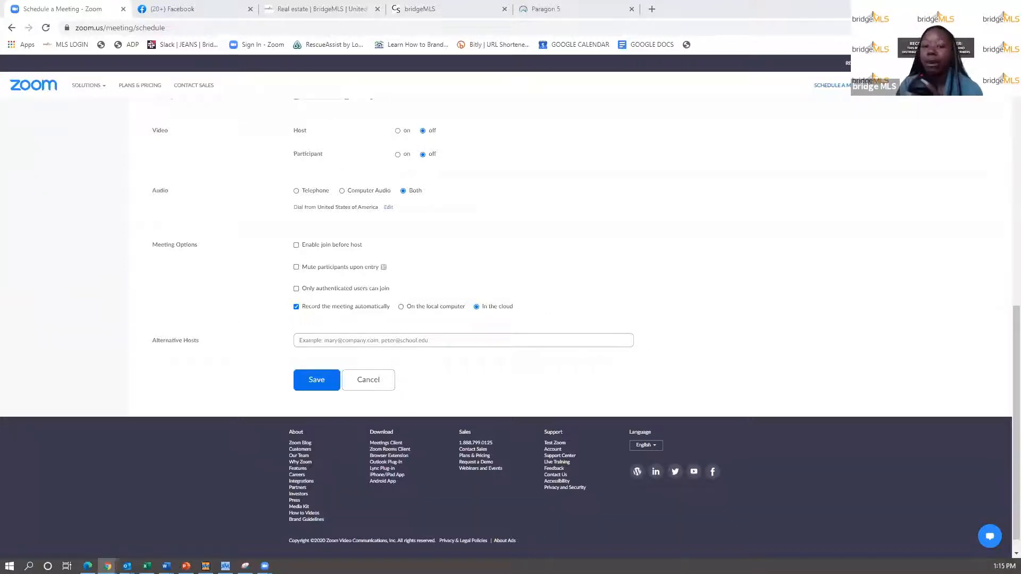
left_click(398, 155)
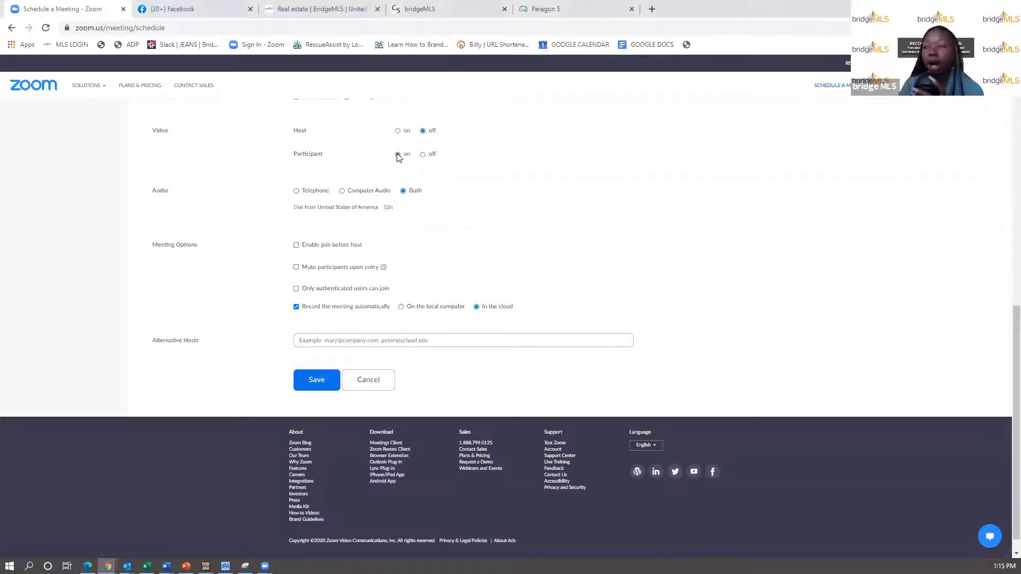
left_click(423, 155)
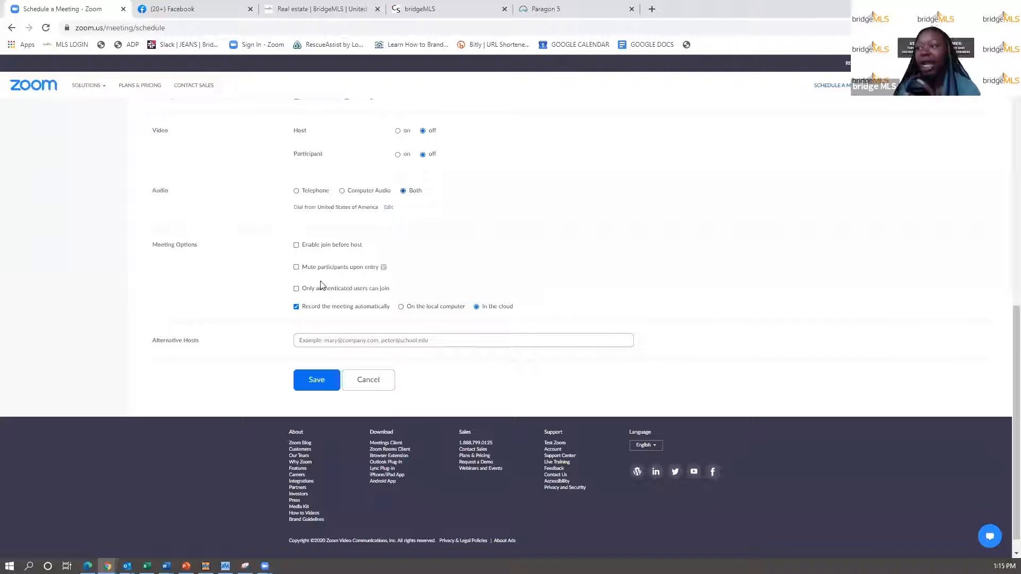
- Leave 'Enable join before host' off and turn on 'Mute participants upon entry'
scroll(321, 286, "down", 1)
left_click(297, 226)
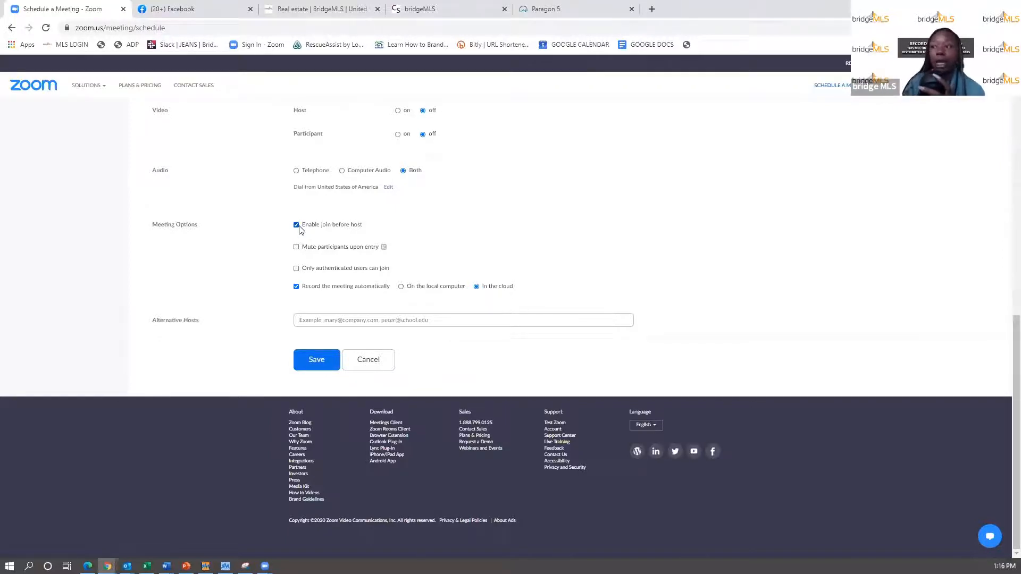
left_click(297, 227)
left_click(297, 249)
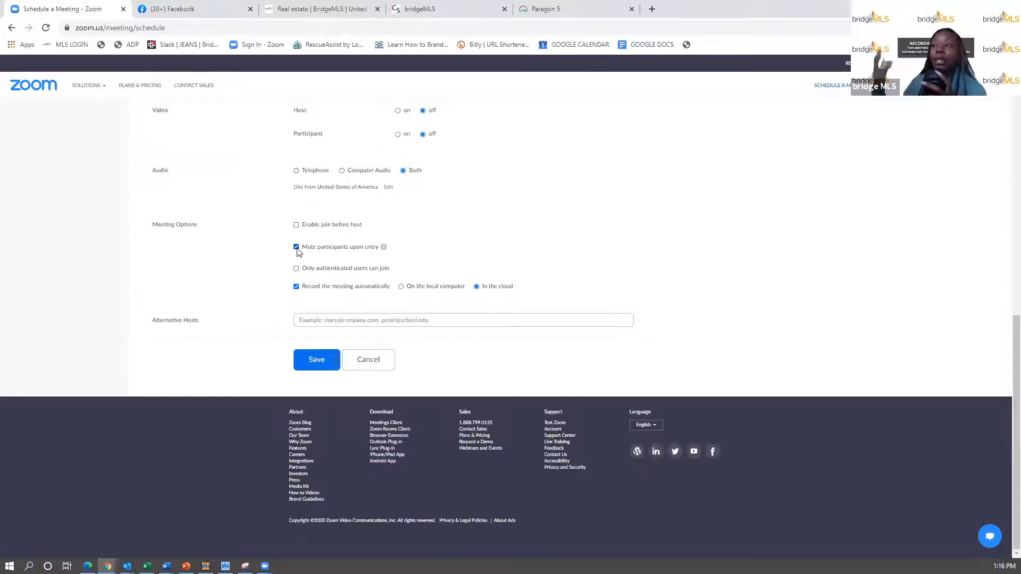
- Review the Alternative Hosts setting and the meeting topic before saving
left_click(330, 316)
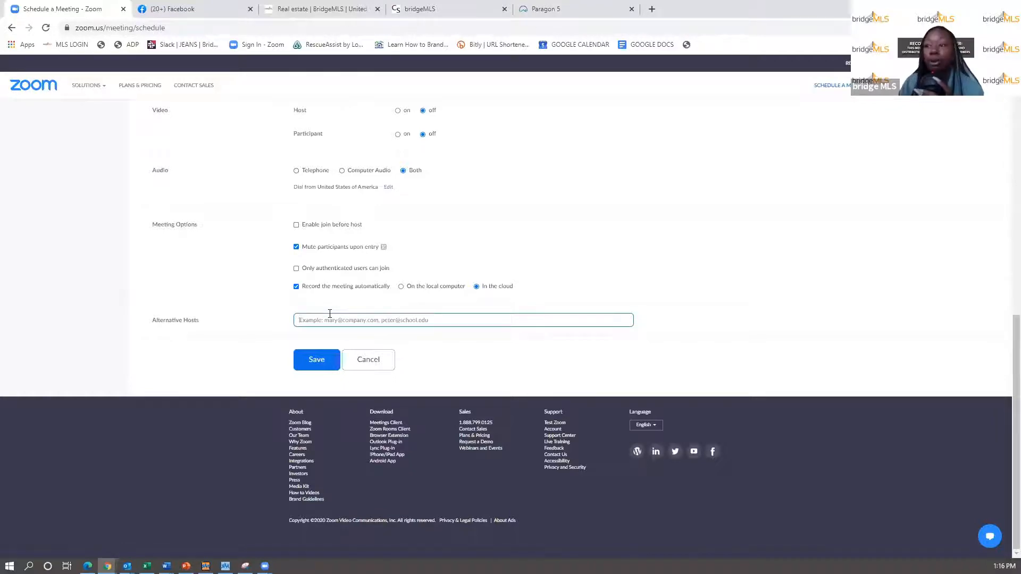
triple_click(166, 324)
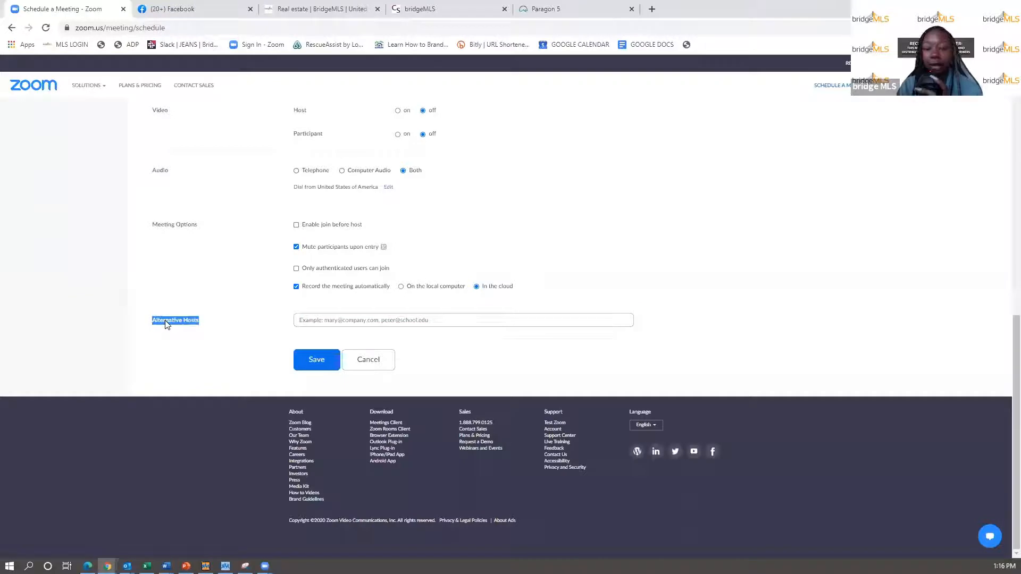
left_click(270, 366)
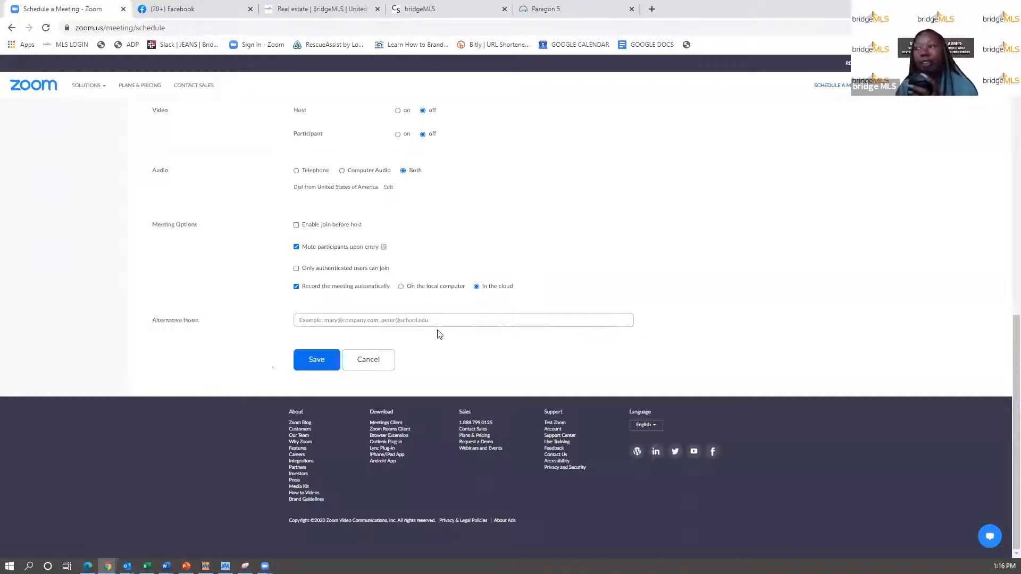
scroll(439, 334, "up", 10)
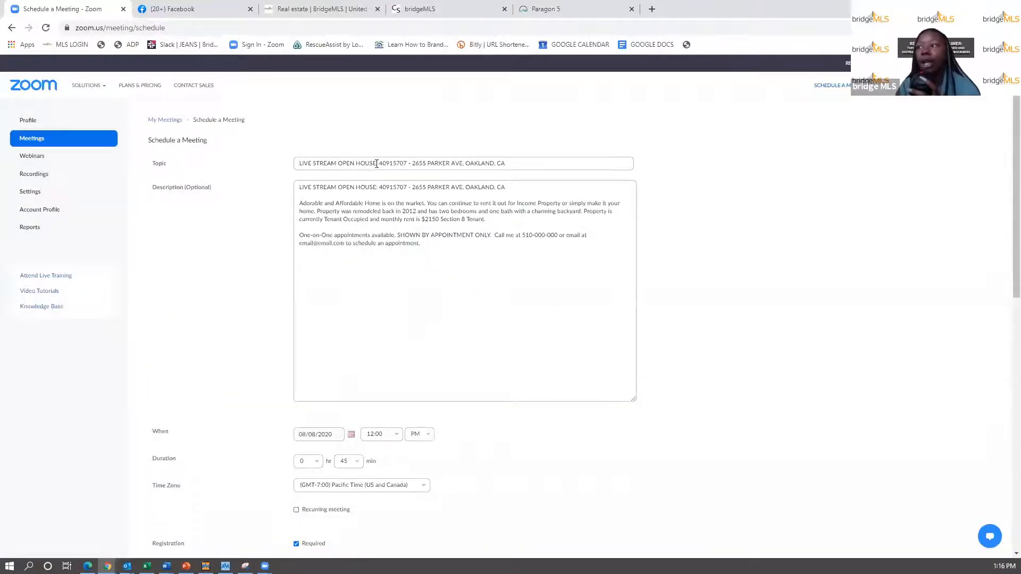
left_click(375, 164)
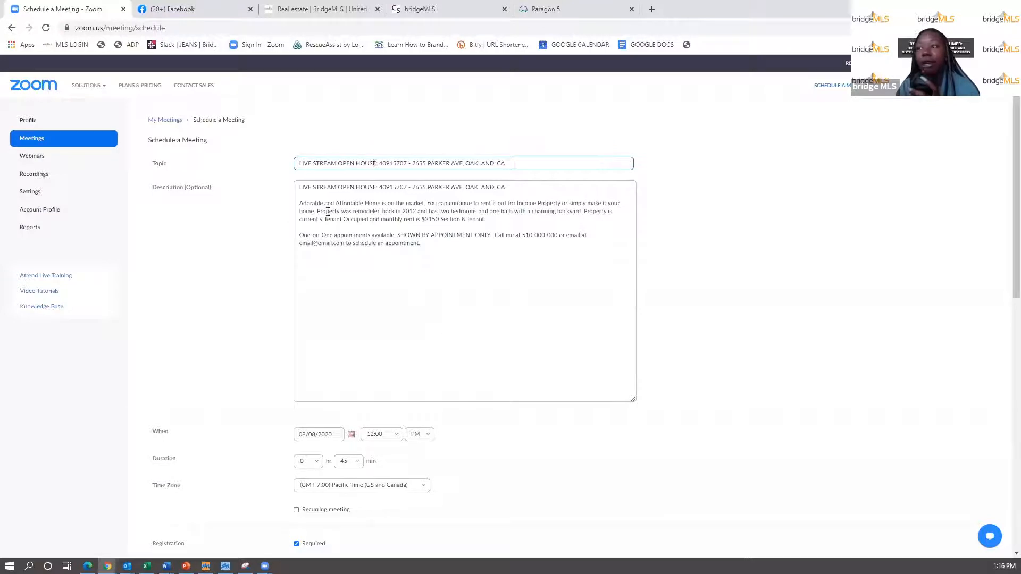
scroll(381, 242, "down", 3)
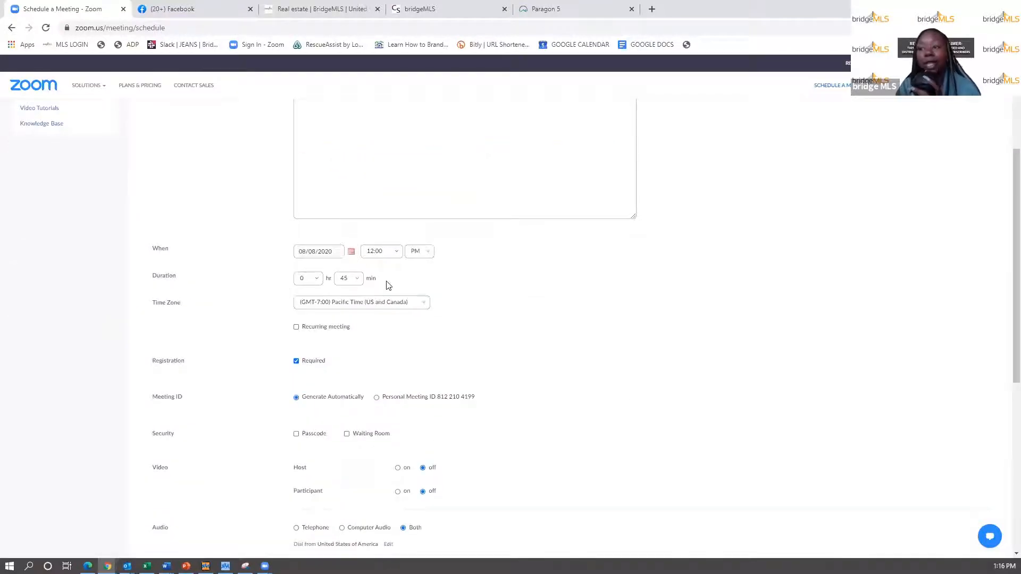
scroll(387, 285, "down", 6)
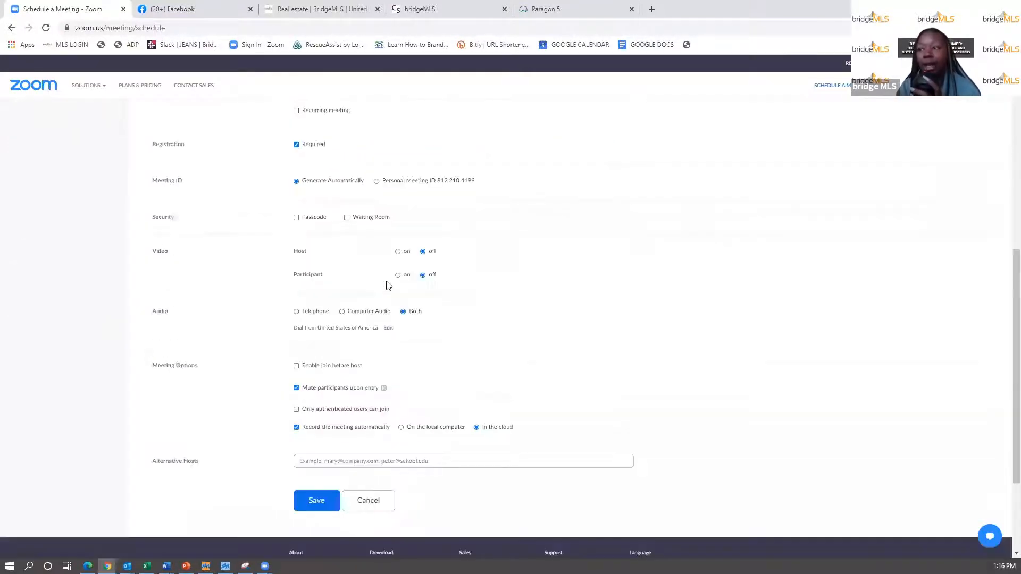
- Save the Zoom meeting and select its generated registration link URL
left_click(321, 363)
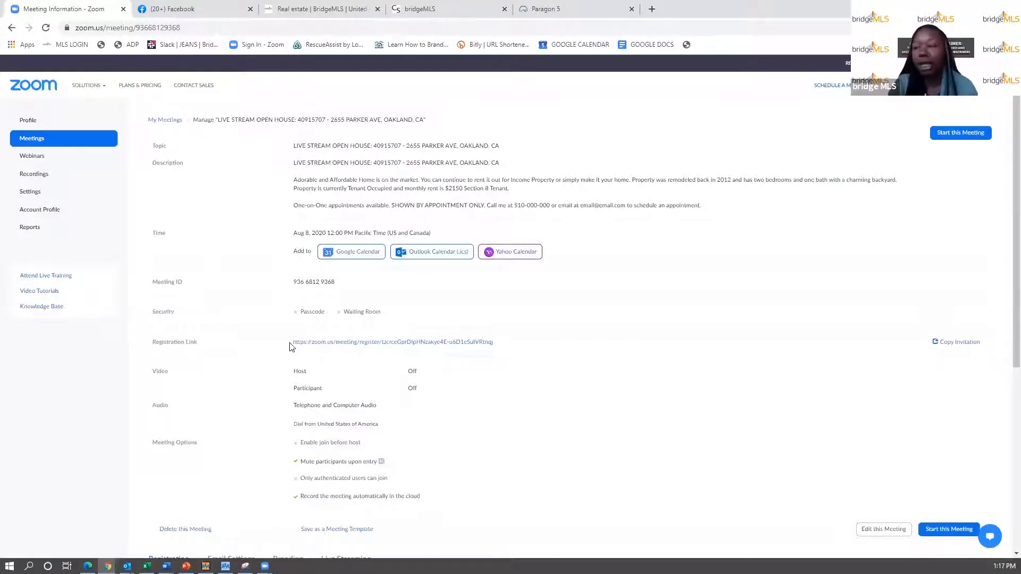
left_click_drag(292, 343, 492, 356)
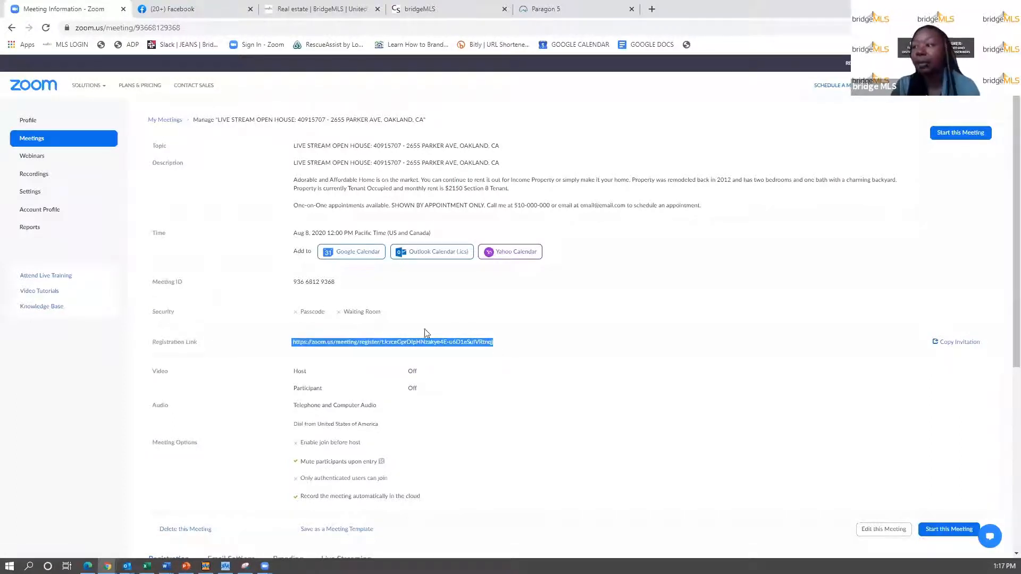
left_click(574, 8)
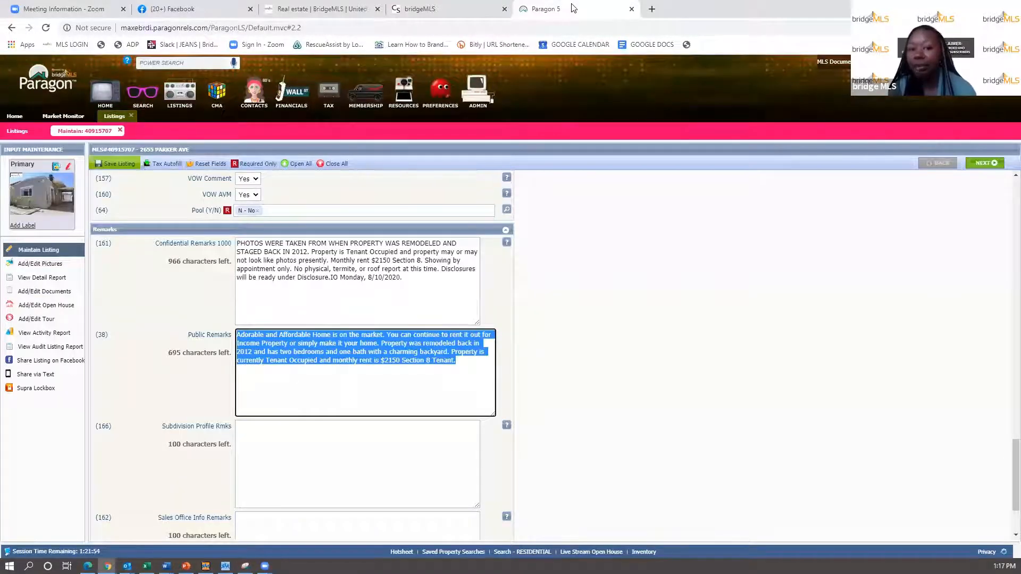
- Deselect the remarks and show the open-house entries for MLS 40915707
left_click(323, 362)
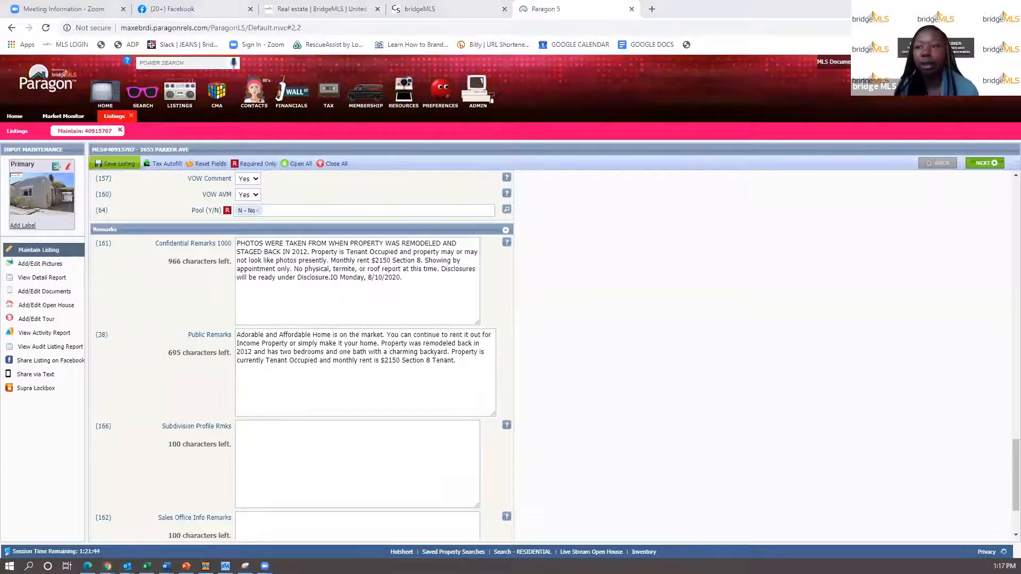
left_click(47, 305)
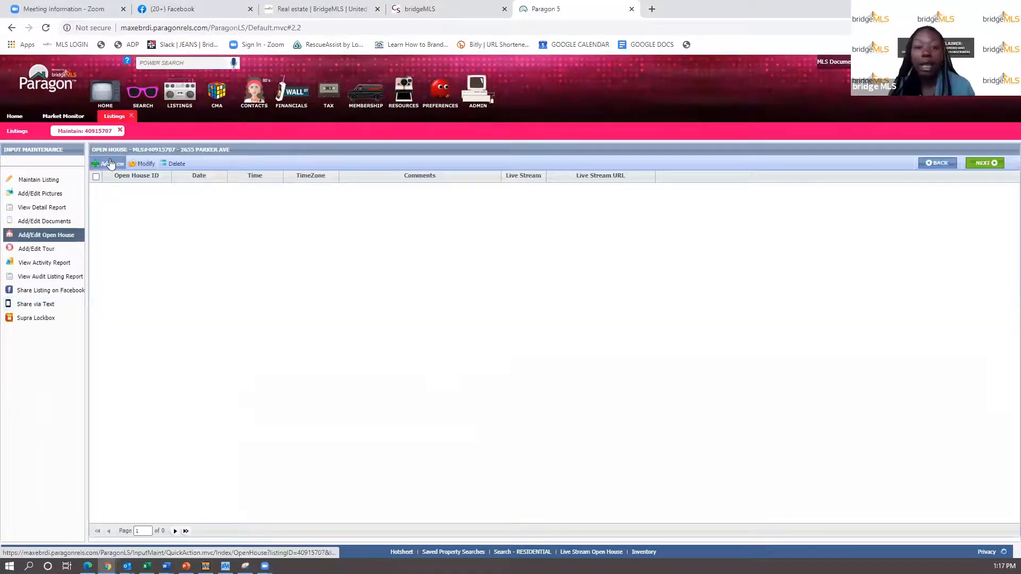
- Start a new live-stream open house entry with the Zoom registration link pasted as its URL
left_click(112, 164)
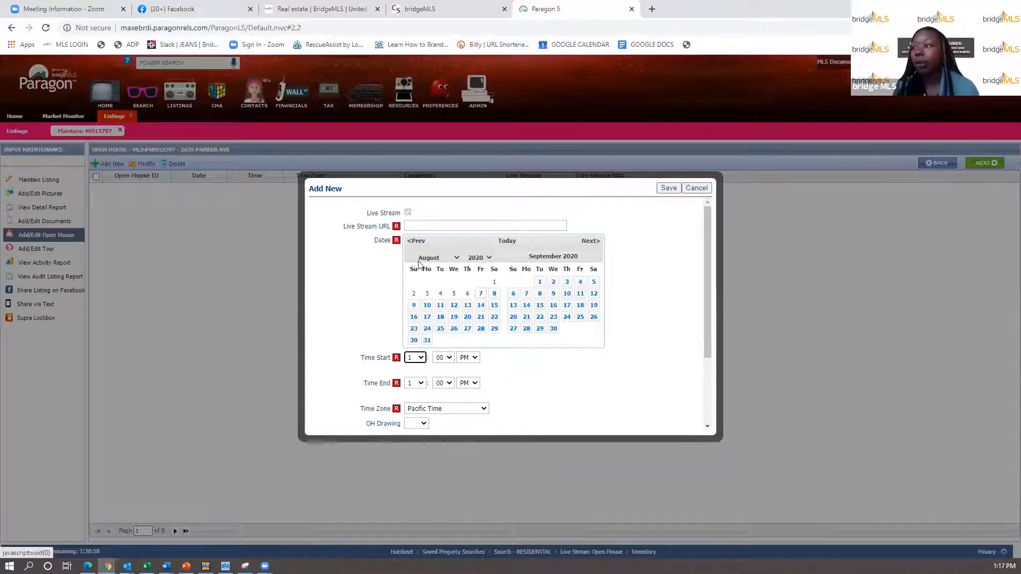
left_click(424, 229)
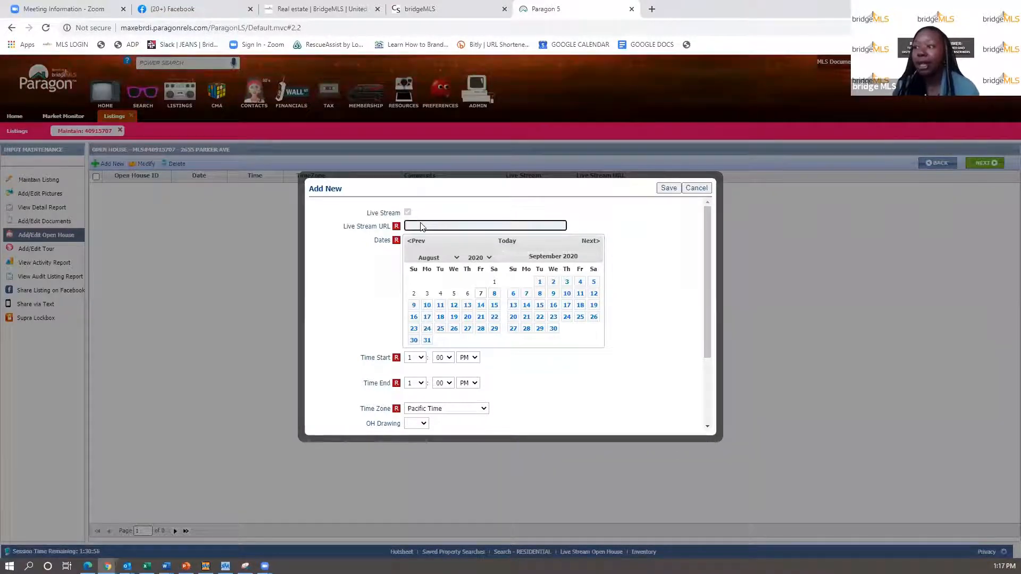
right_click(421, 226)
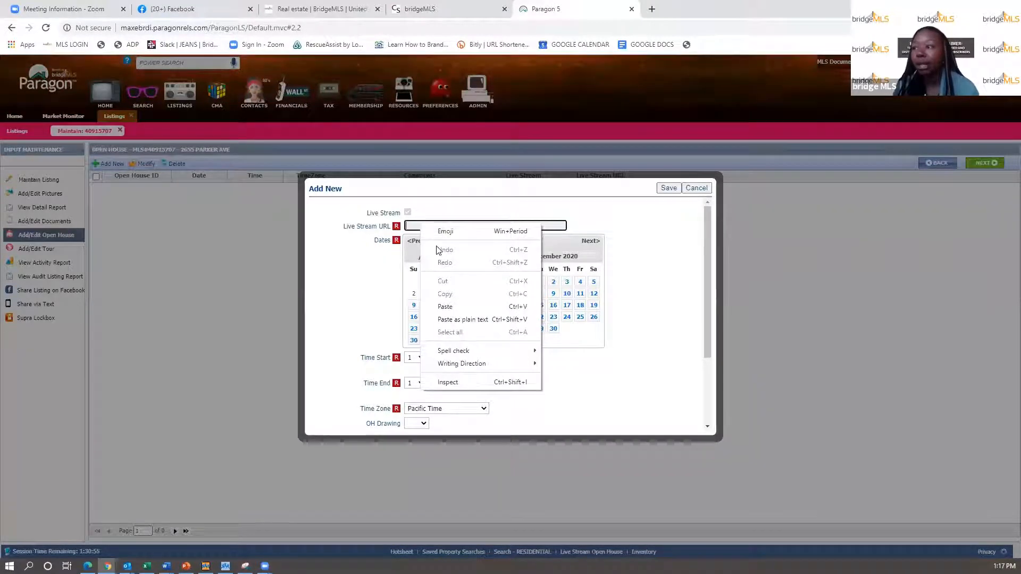
left_click(450, 310)
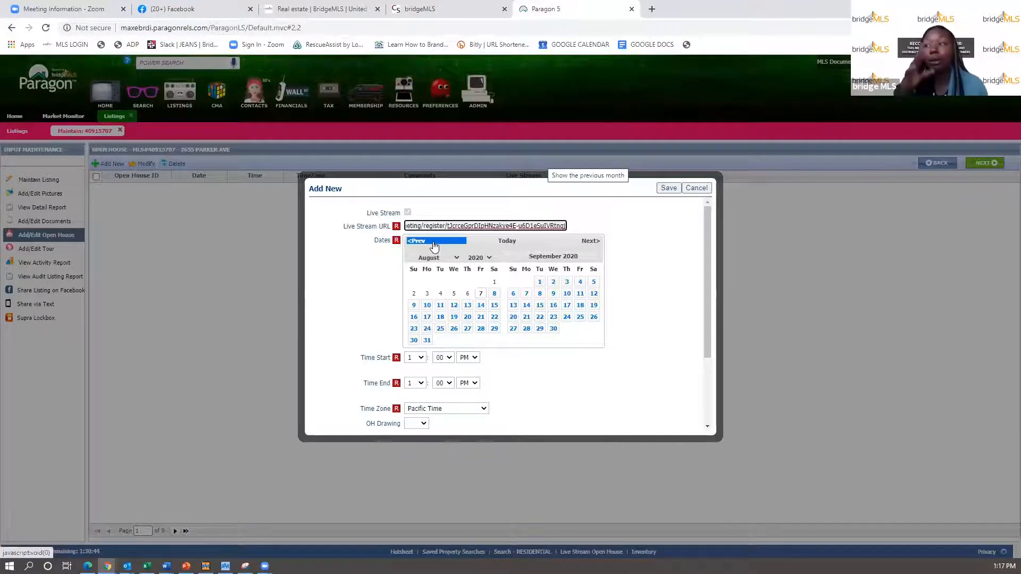
- Set the open house to August 8, from 12:00 to 12:45
left_click(492, 297)
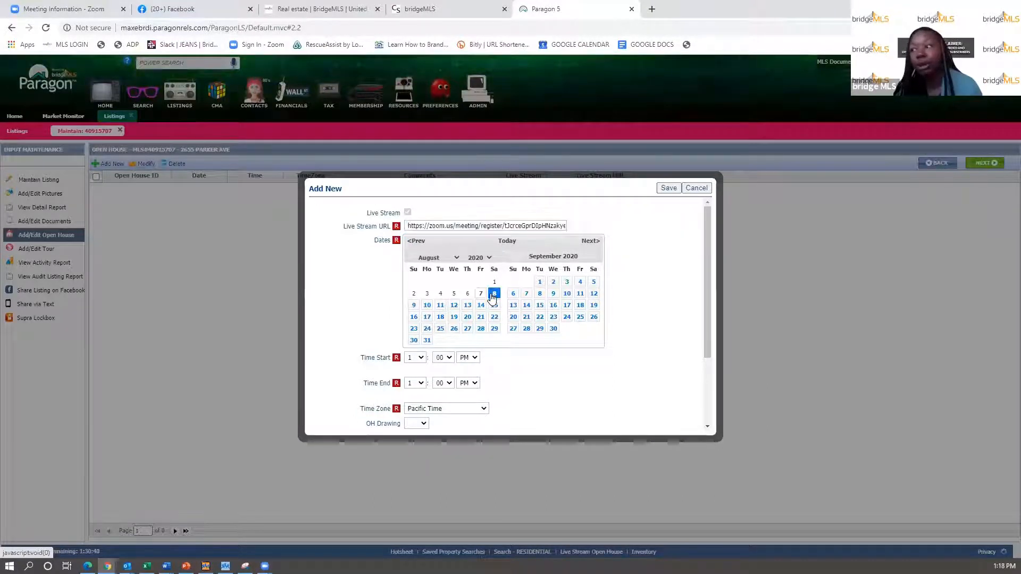
left_click(421, 358)
left_click(413, 344)
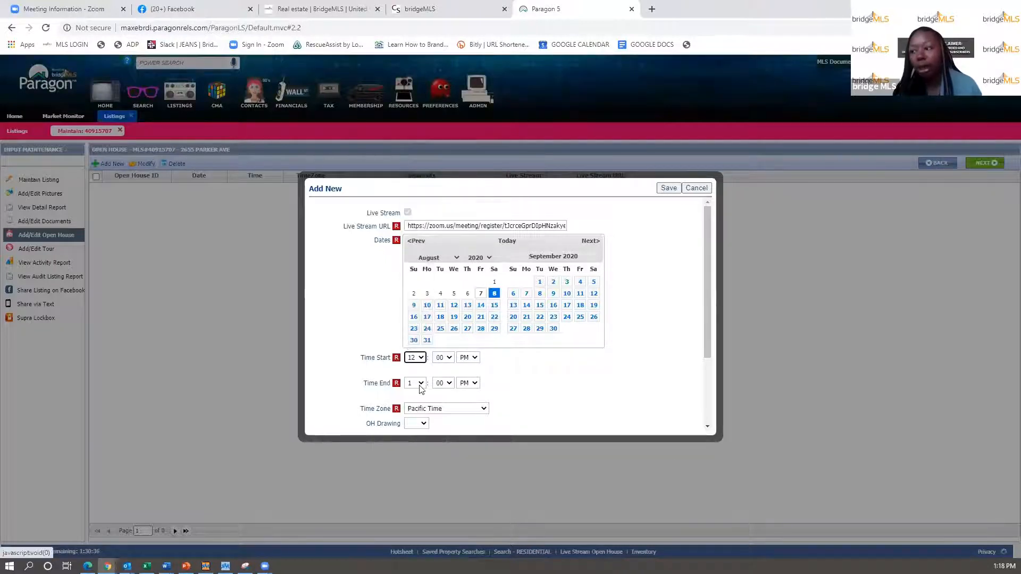
left_click(421, 383)
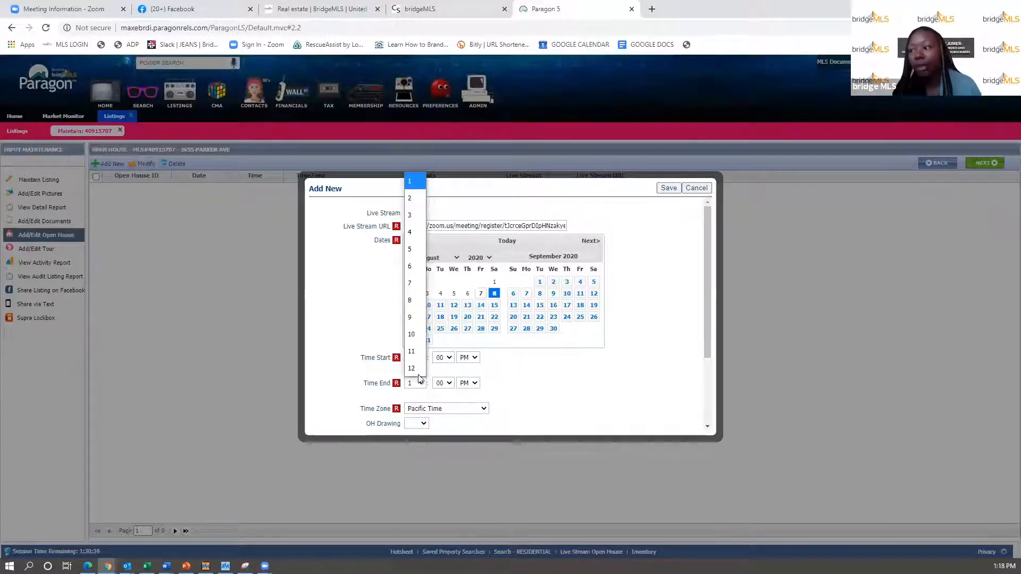
left_click(411, 368)
left_click(444, 383)
left_click(440, 394)
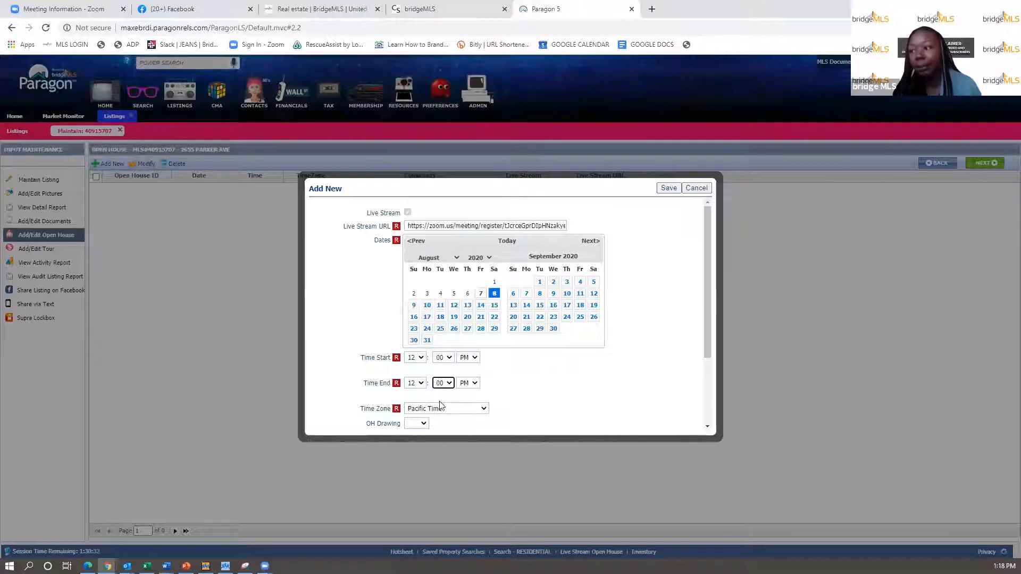
left_click(443, 383)
left_click(440, 449)
scroll(473, 419, "down", 2)
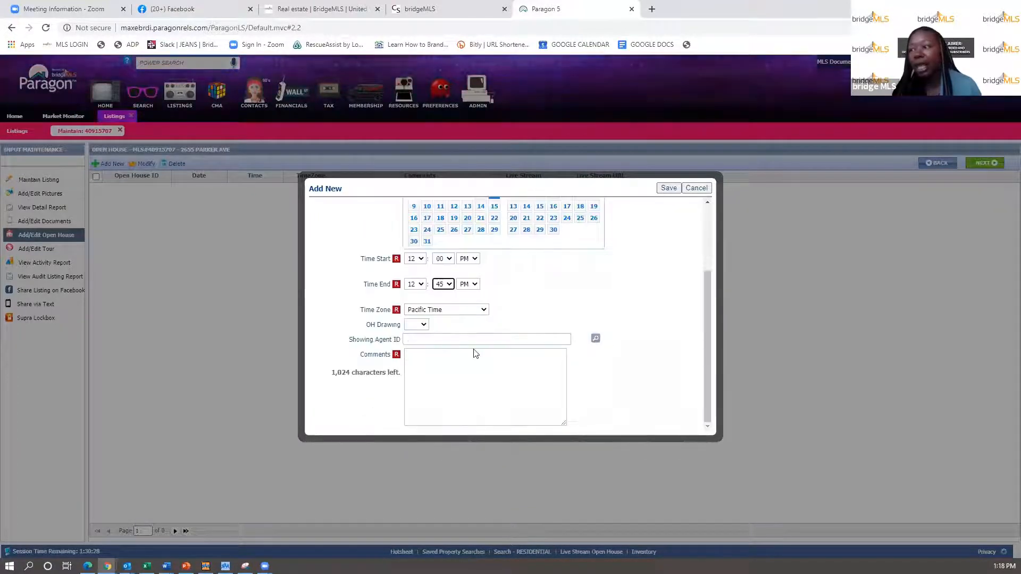
- Paste the Zoom meeting description into the comments, then discard the new open house entry
left_click(426, 360)
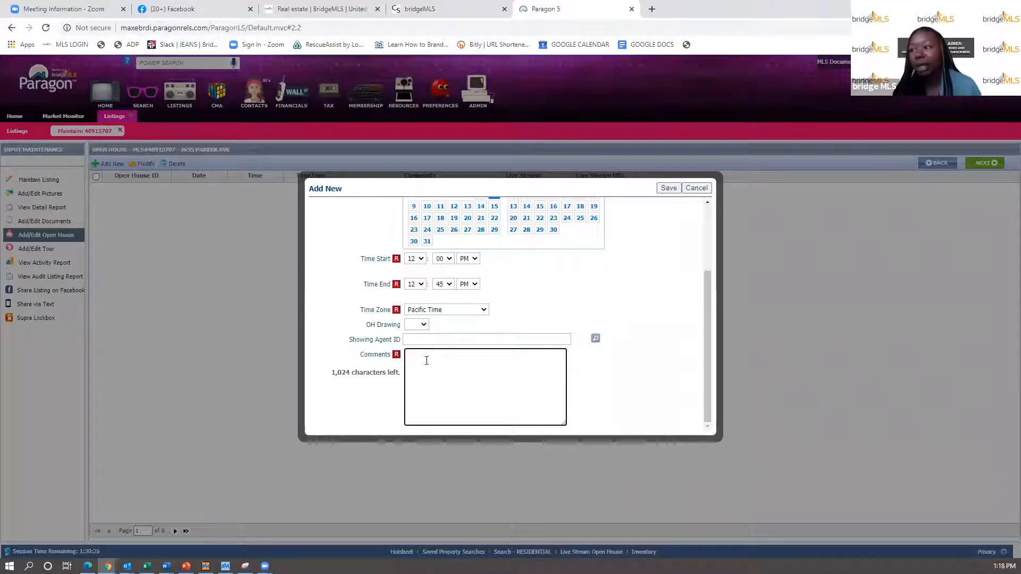
left_click(46, 6)
mouse_move(294, 162)
left_click_drag(294, 162, 711, 214)
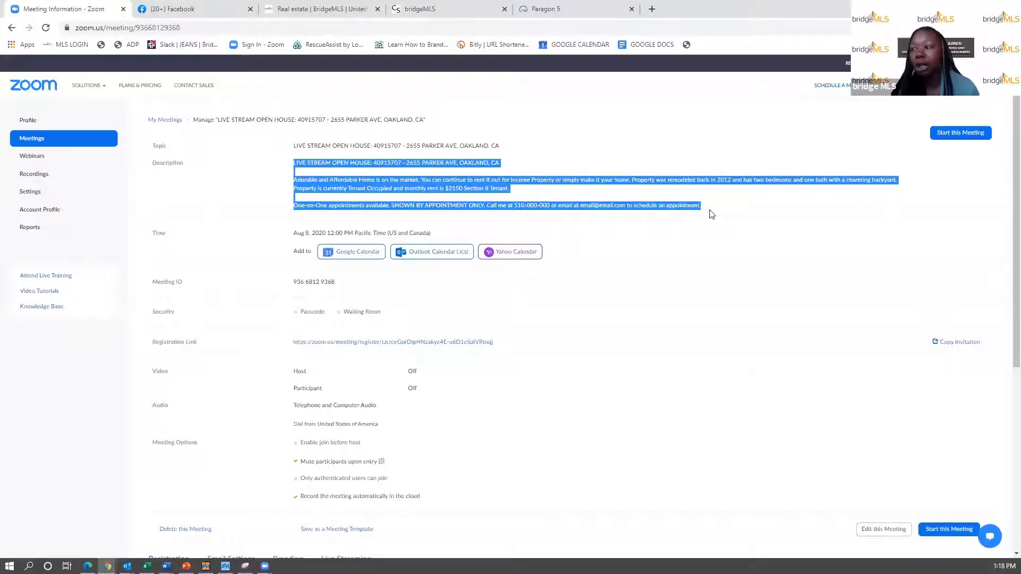
left_click(559, 8)
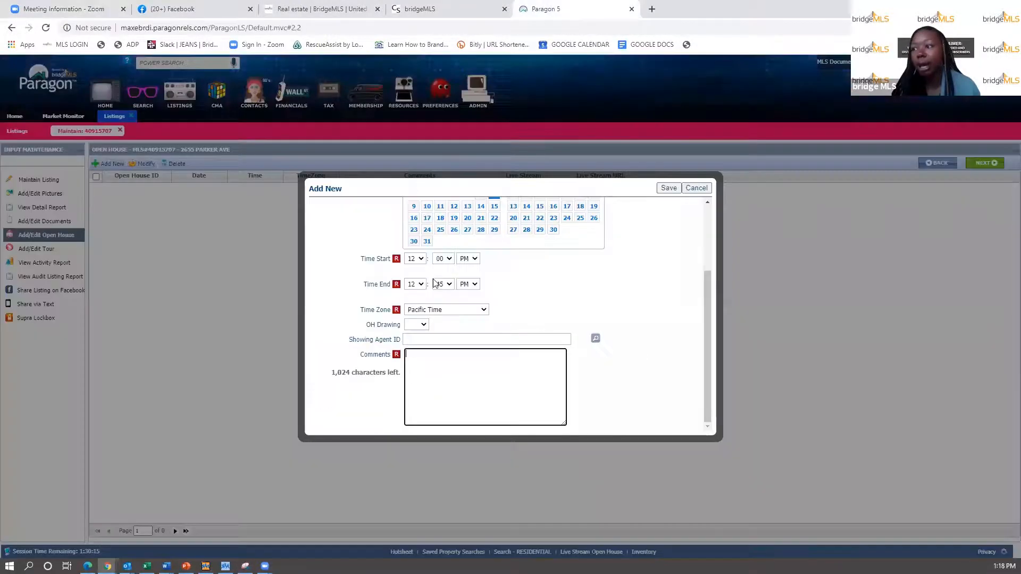
left_click(429, 364)
key("ctrl+v")
scroll(458, 387, "up", 5)
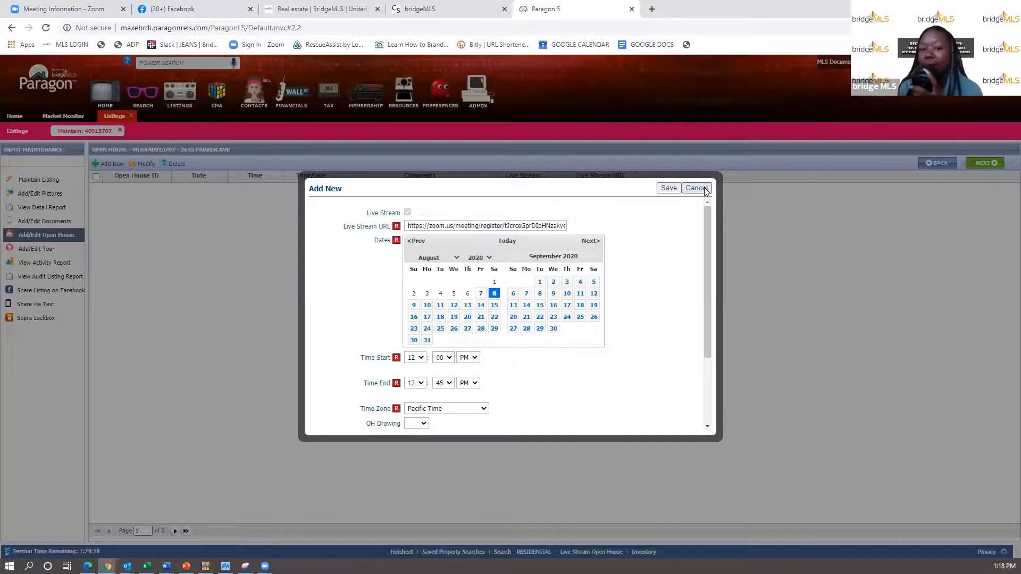
left_click(696, 189)
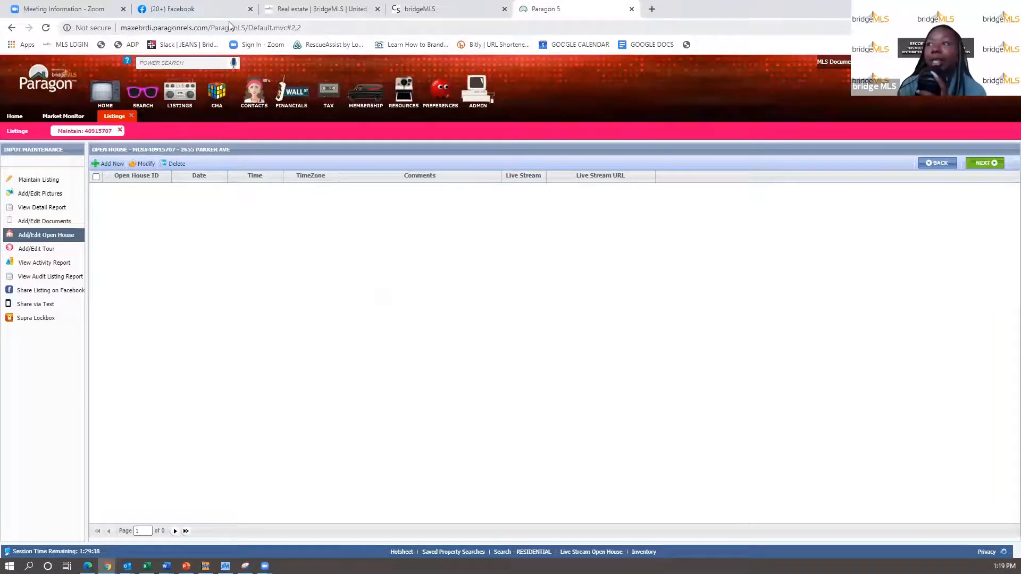
left_click(201, 11)
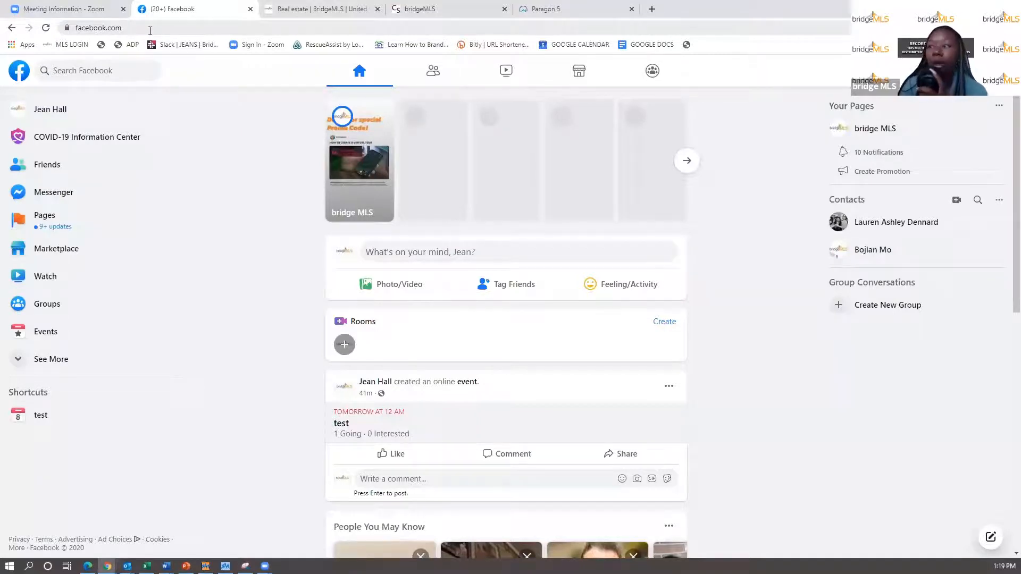
- Send Add Friend requests to two suggested people in the feed, then go to Events
scroll(455, 255, "down", 9)
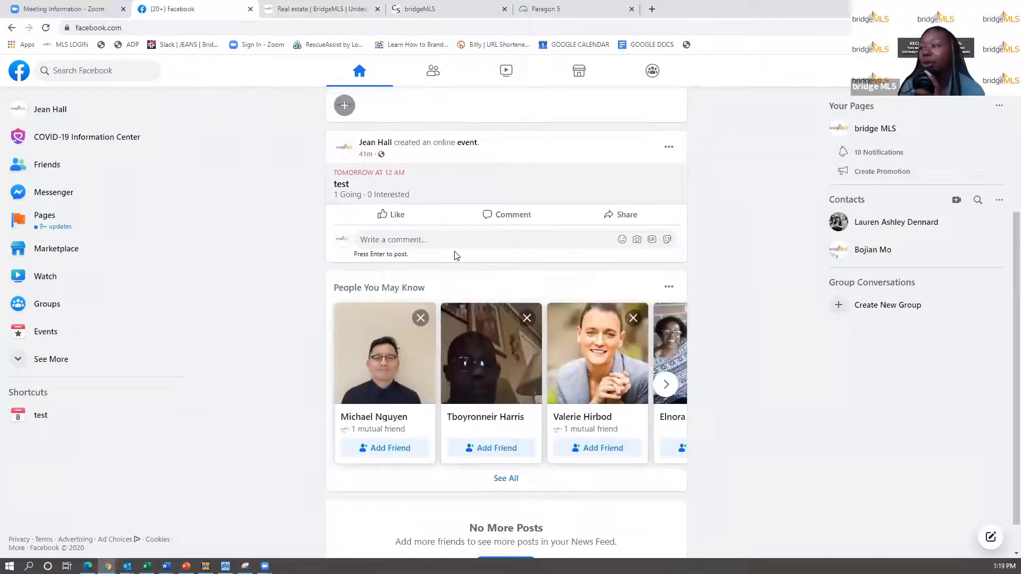
scroll(456, 255, "up", 4)
scroll(404, 415, "down", 2)
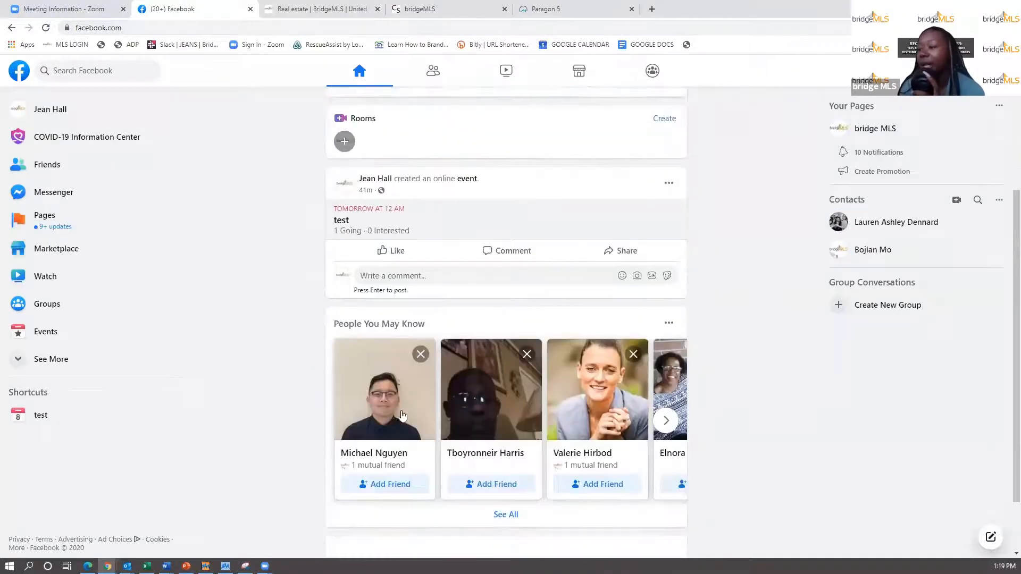
left_click(393, 489)
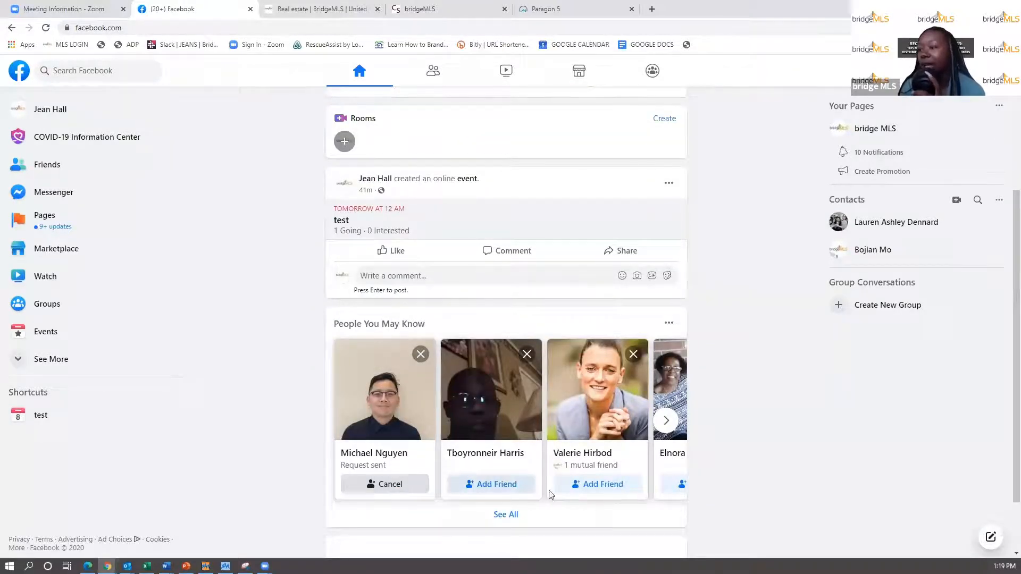
left_click(587, 485)
scroll(319, 351, "up", 4)
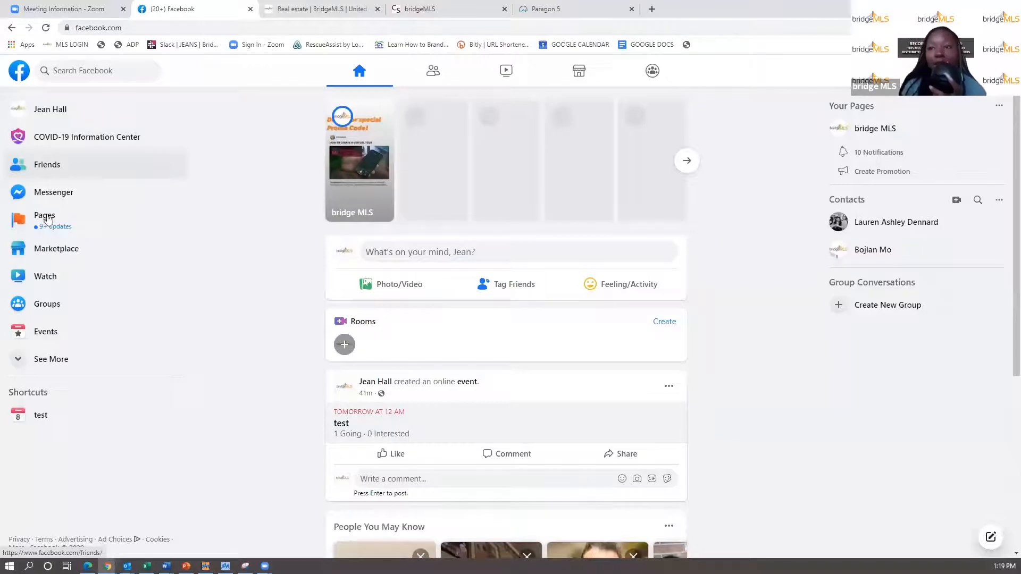
left_click(40, 333)
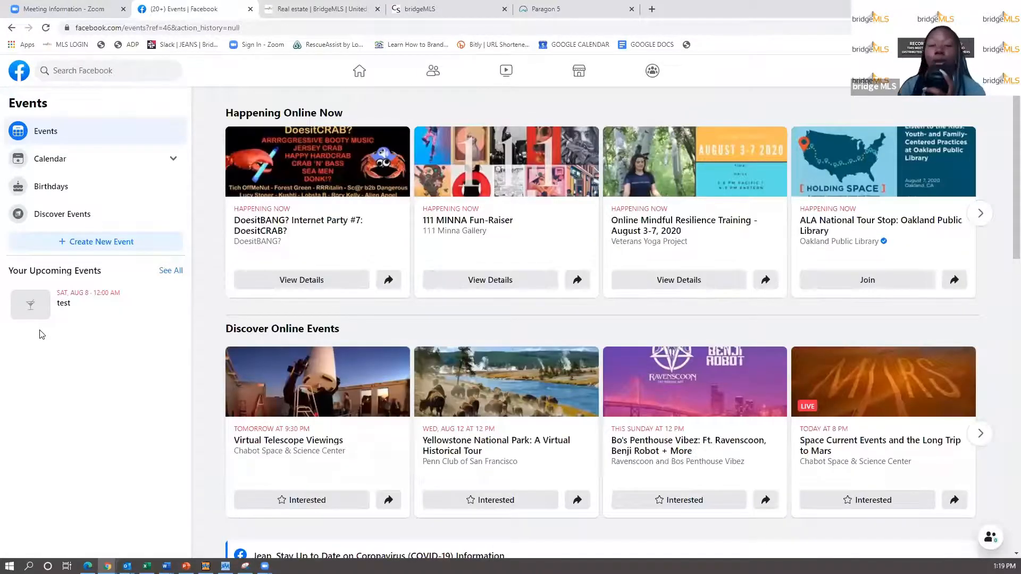
- Create a new Public Event and continue to its Required Details form
left_click(89, 244)
key("ctrl")
key("ctrl")
key("ctrl")
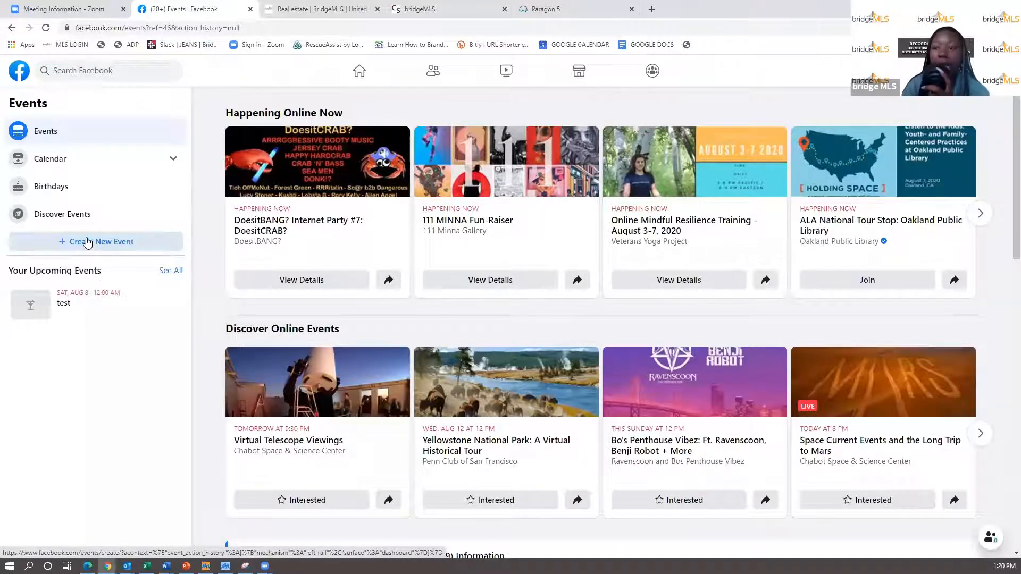
left_click(88, 243)
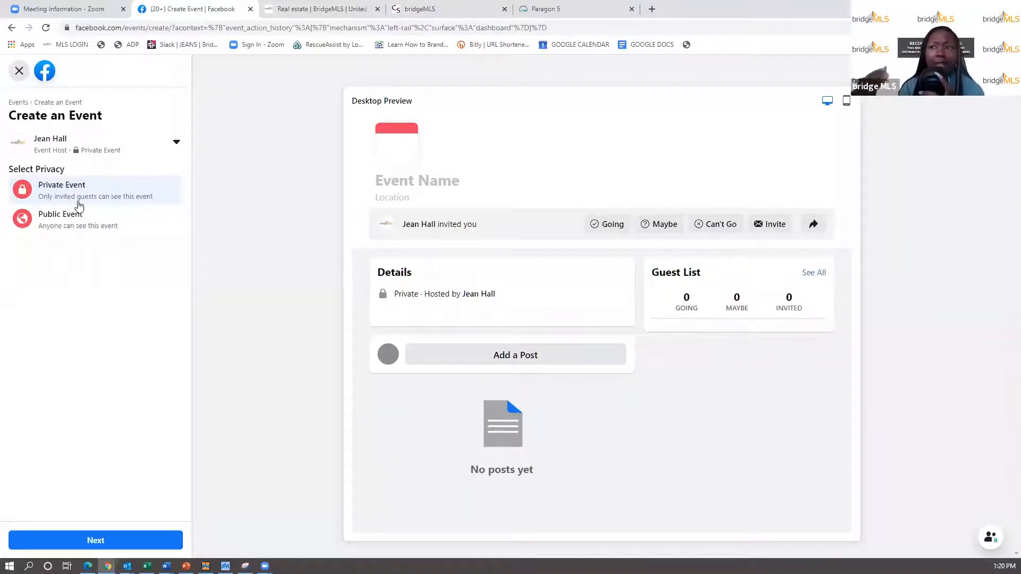
left_click(85, 230)
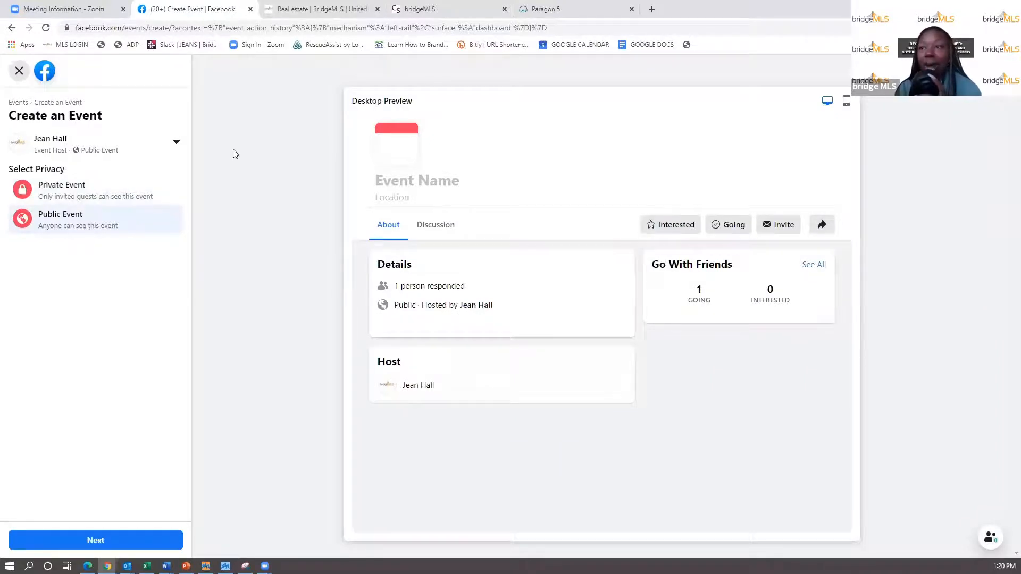
left_click(90, 541)
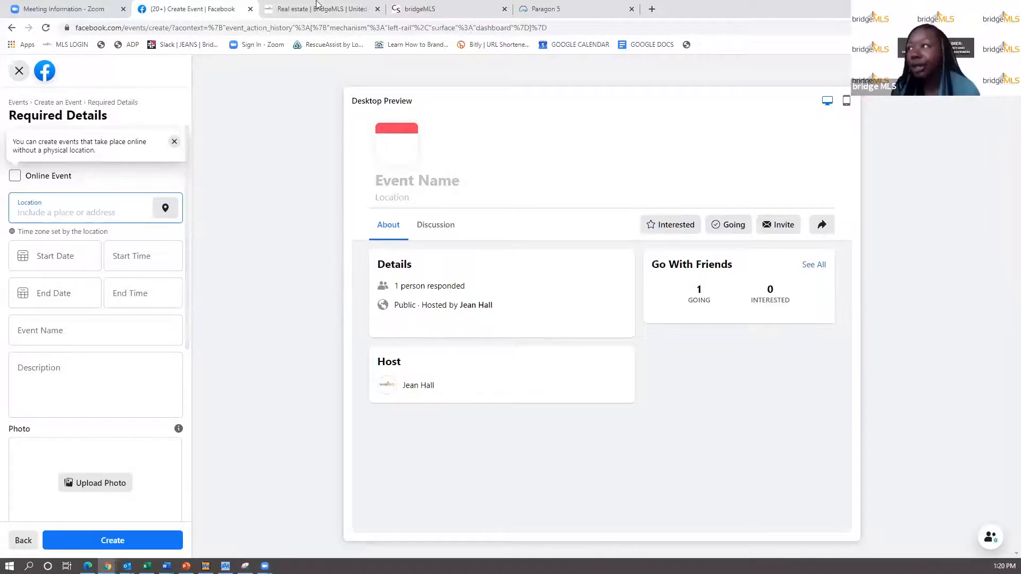
left_click(555, 11)
left_click_drag(233, 150, 183, 147)
key("ctrl+c")
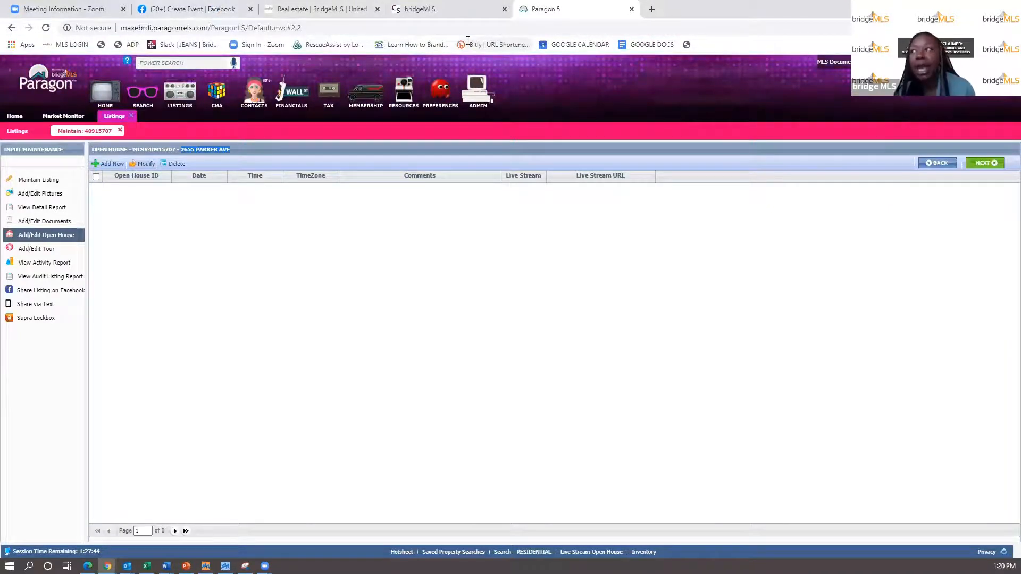
left_click(213, 9)
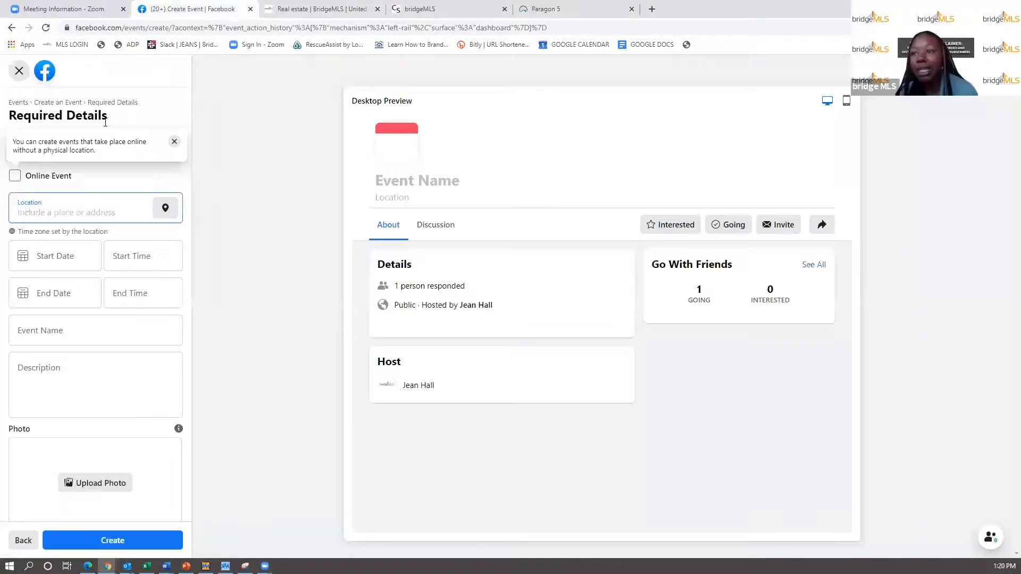
left_click(68, 208)
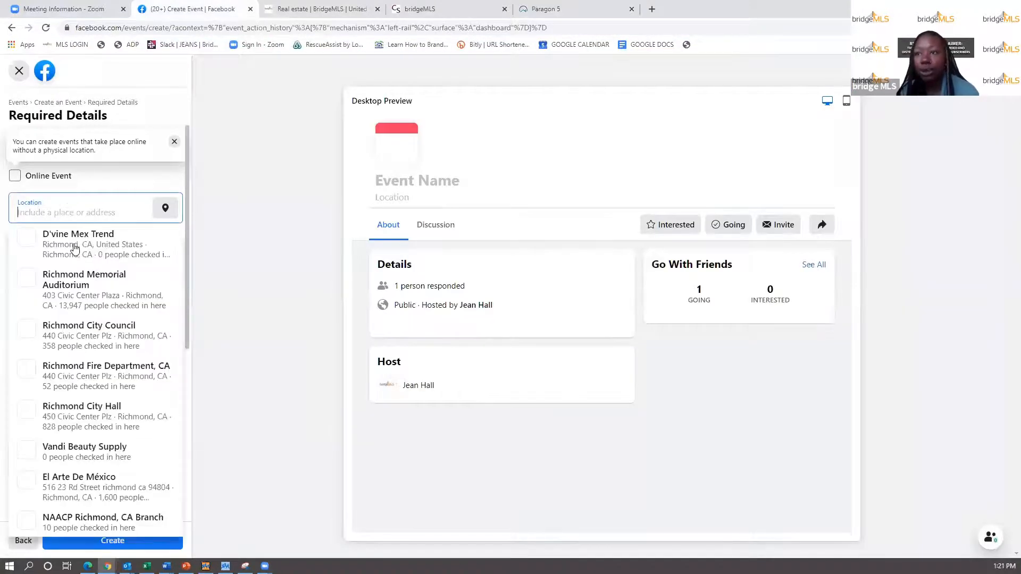
right_click(53, 215)
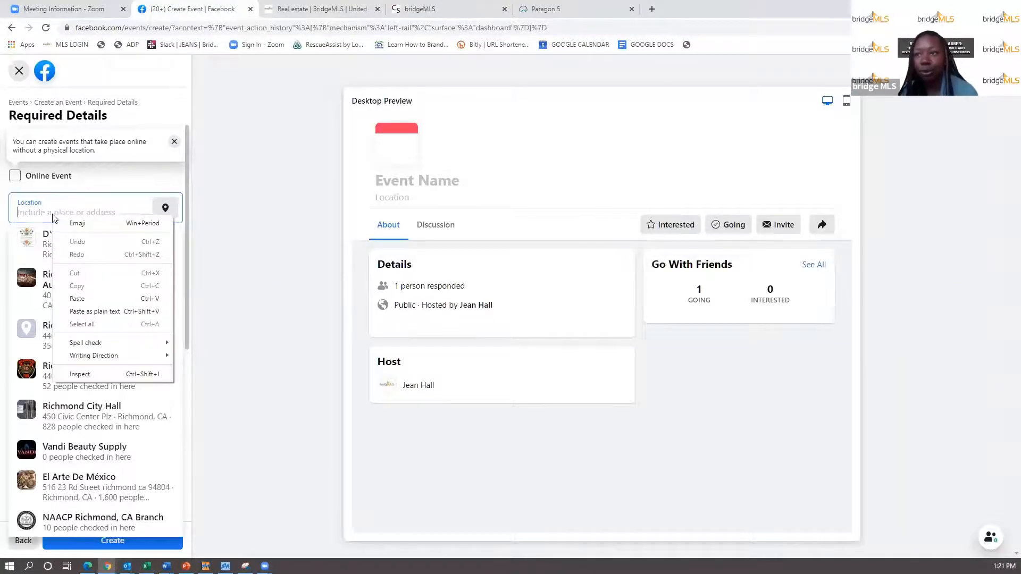
left_click(87, 297)
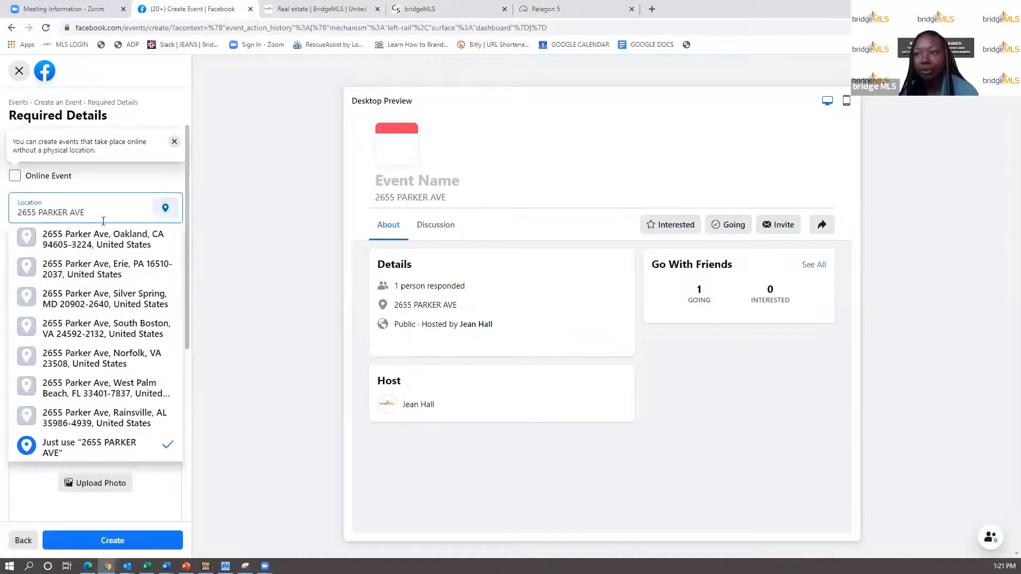
left_click(106, 249)
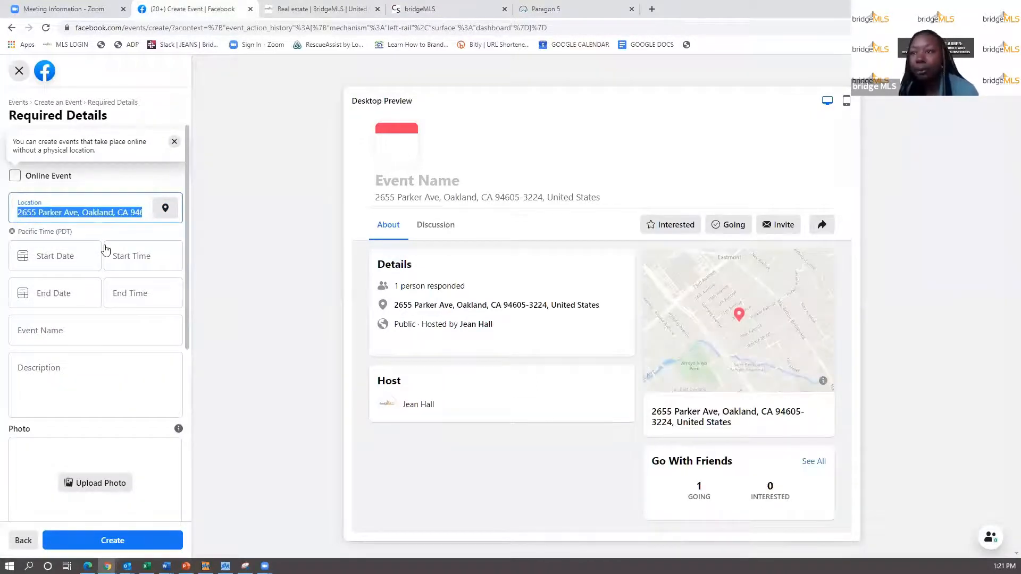
left_click(43, 258)
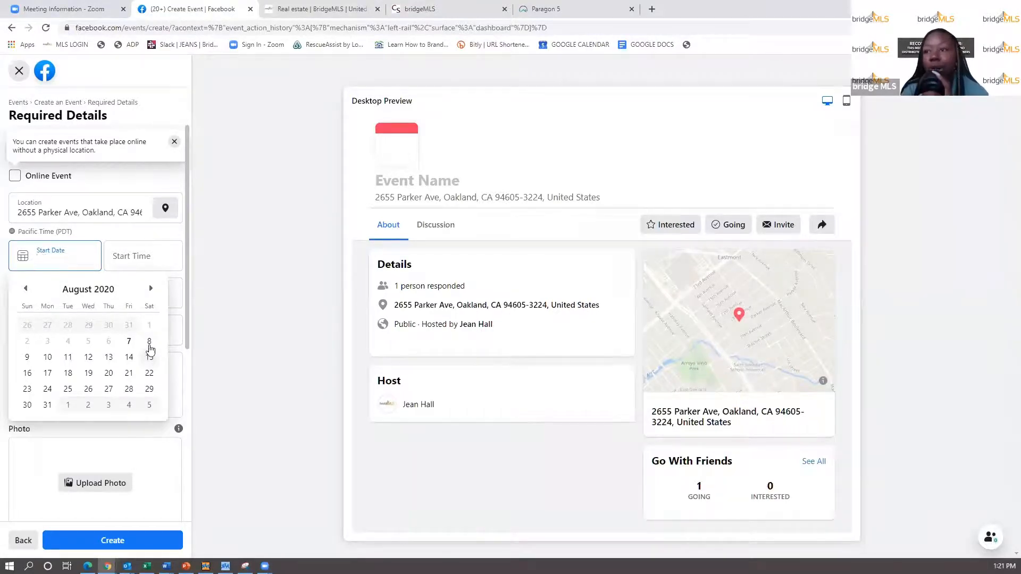
- Set the event start to Aug 8 at 12:00 PM and end to Aug 8 at 12:45 PM
left_click(149, 346)
left_click(129, 266)
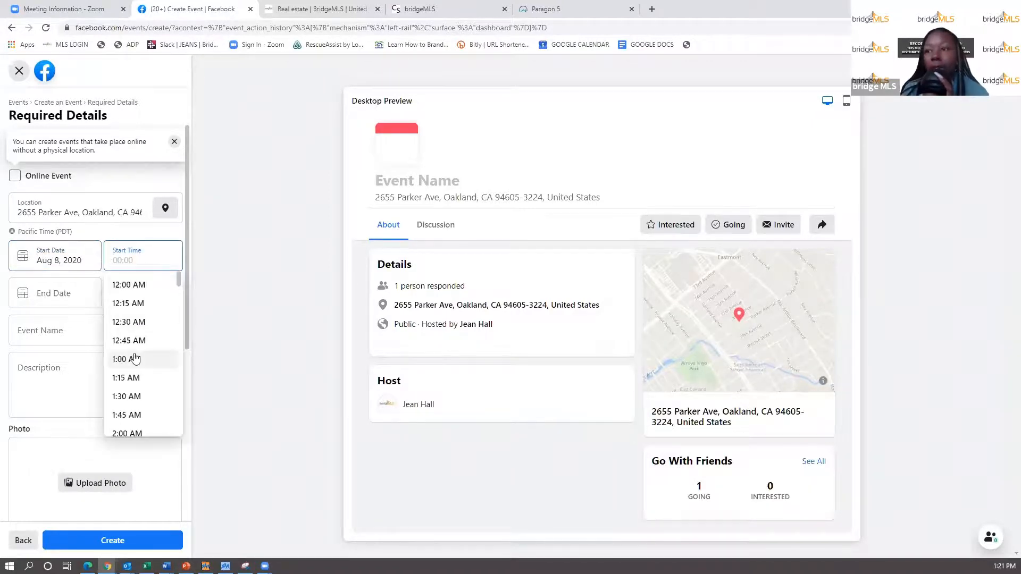
scroll(136, 359, "down", 10)
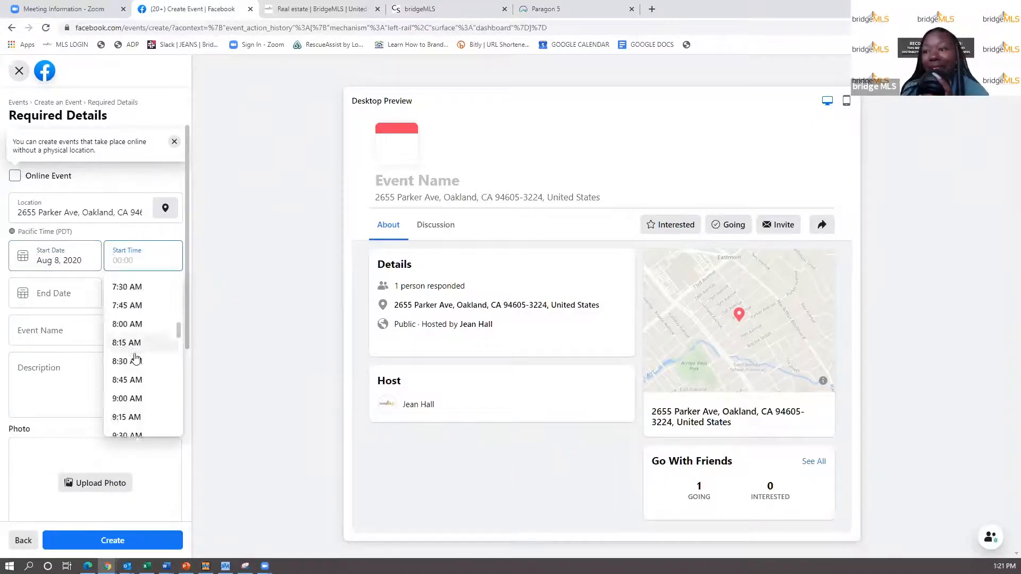
scroll(136, 359, "down", 6)
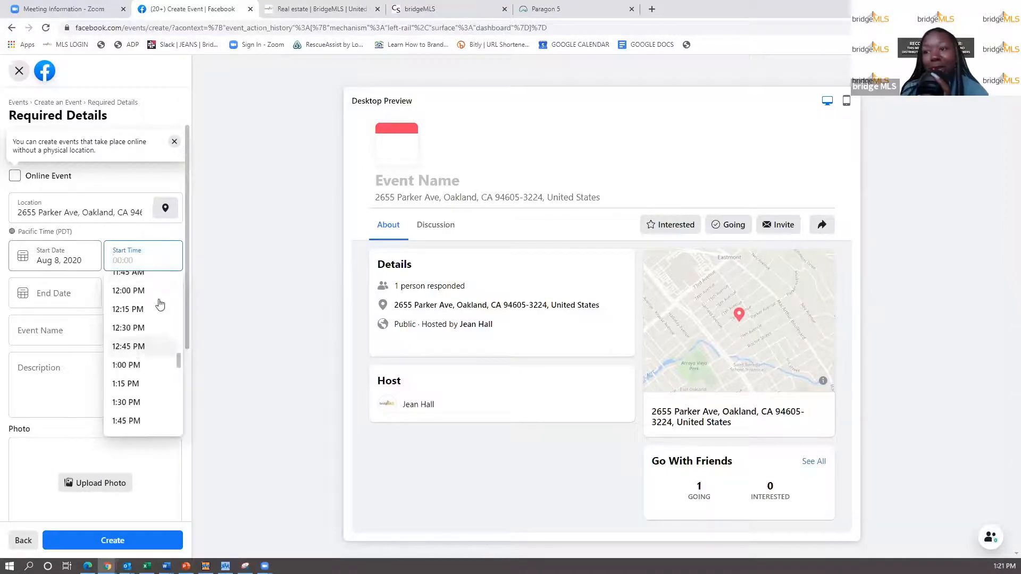
left_click(129, 290)
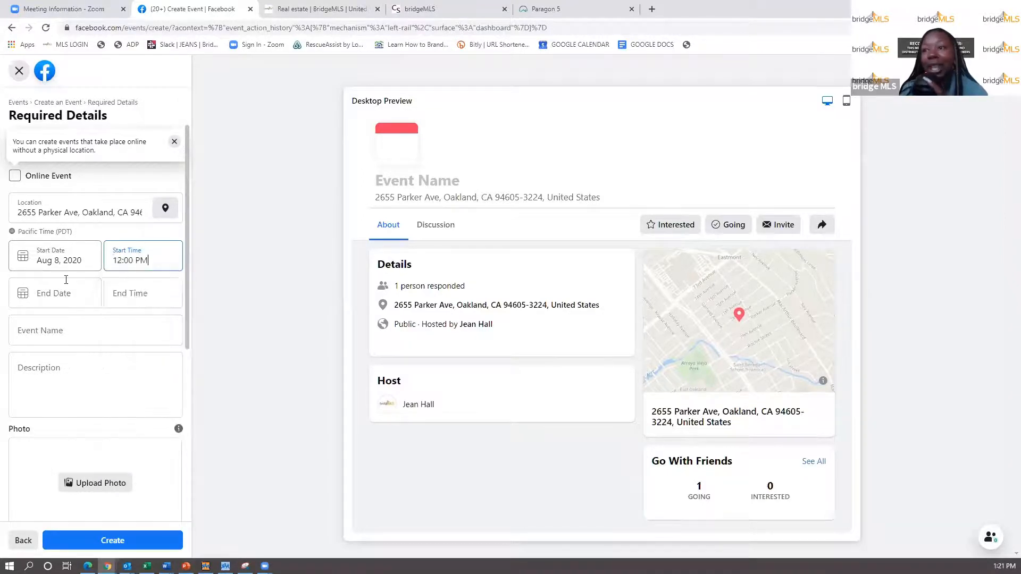
left_click(51, 296)
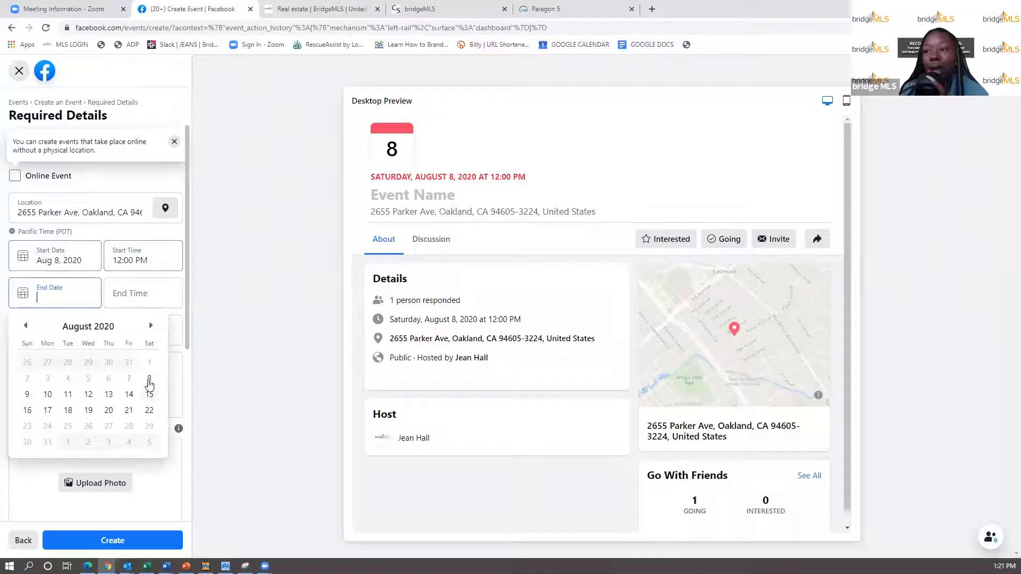
key("Escape")
left_click(120, 293)
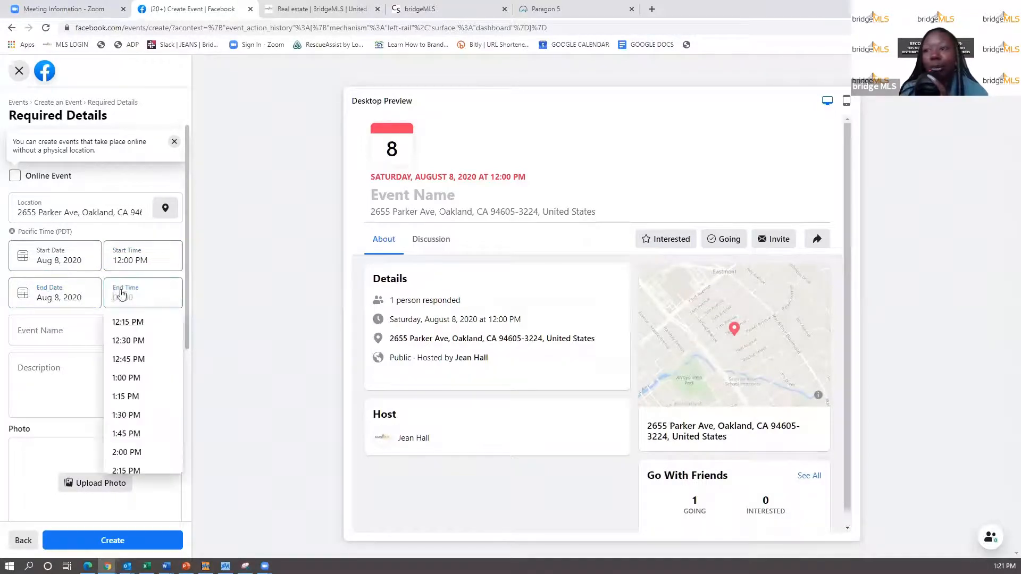
left_click(129, 362)
left_click(84, 332)
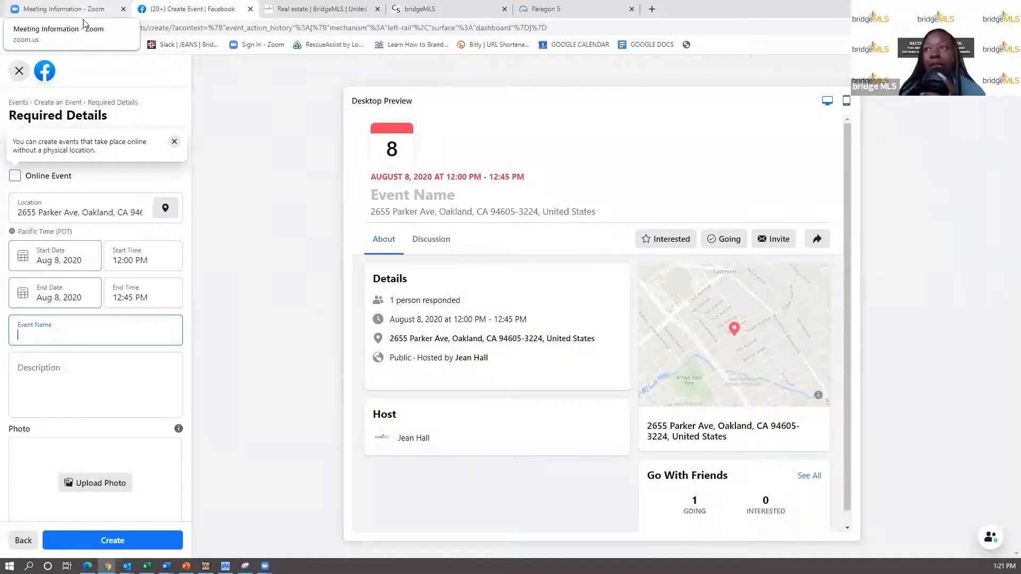
- Copy the Zoom meeting topic and paste it as the Facebook event name
left_click(71, 10)
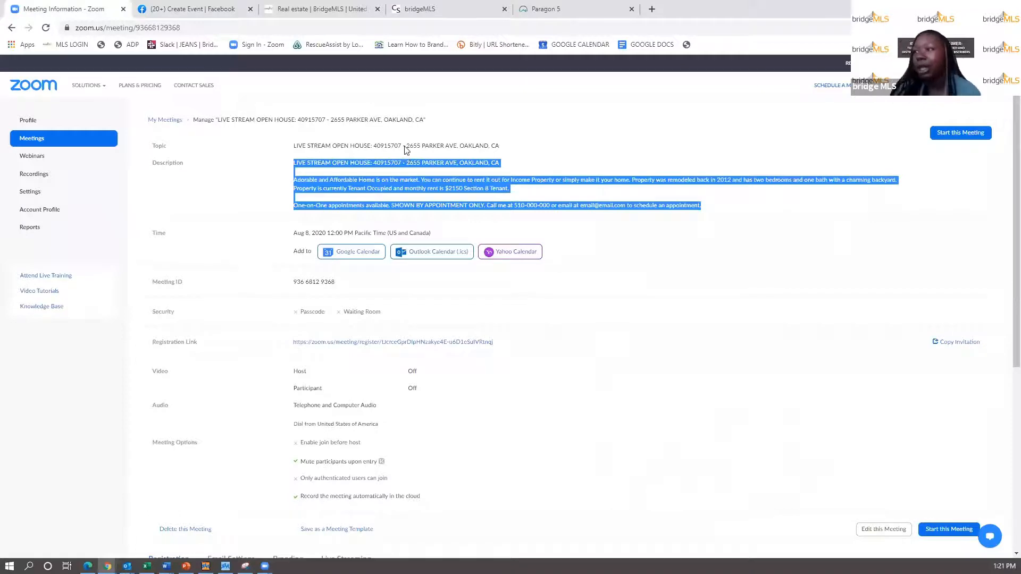
left_click_drag(453, 132, 293, 143)
key("ctrl+c")
right_click(301, 145)
left_click(320, 153)
left_click(186, 15)
left_click(49, 341)
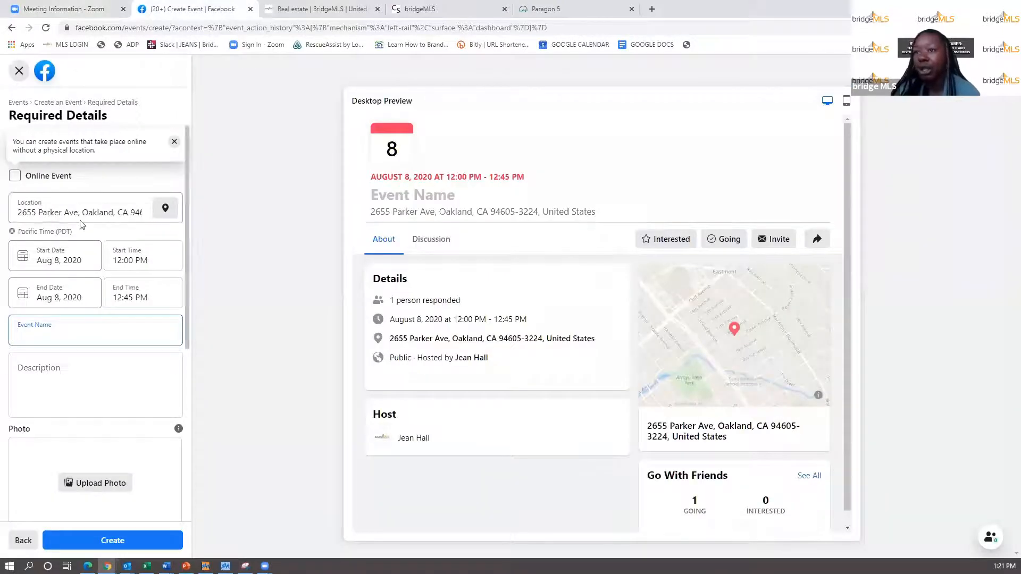
right_click(49, 340)
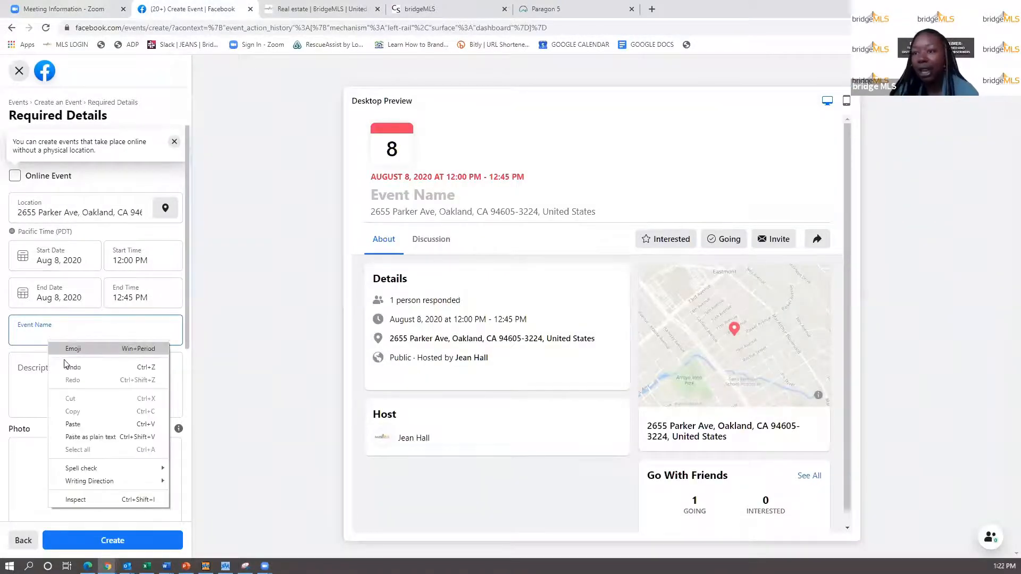
left_click(73, 424)
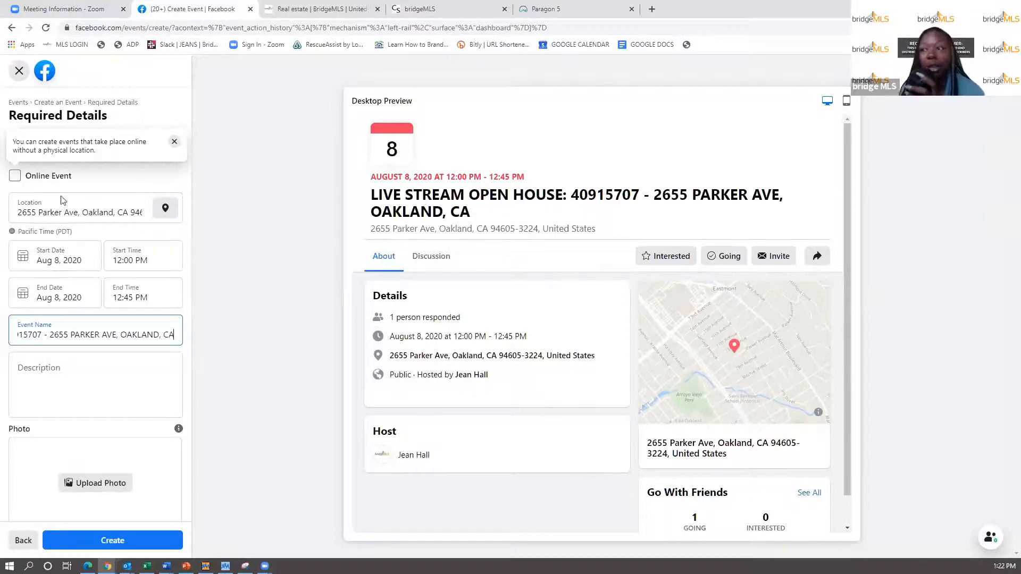
left_click(43, 382)
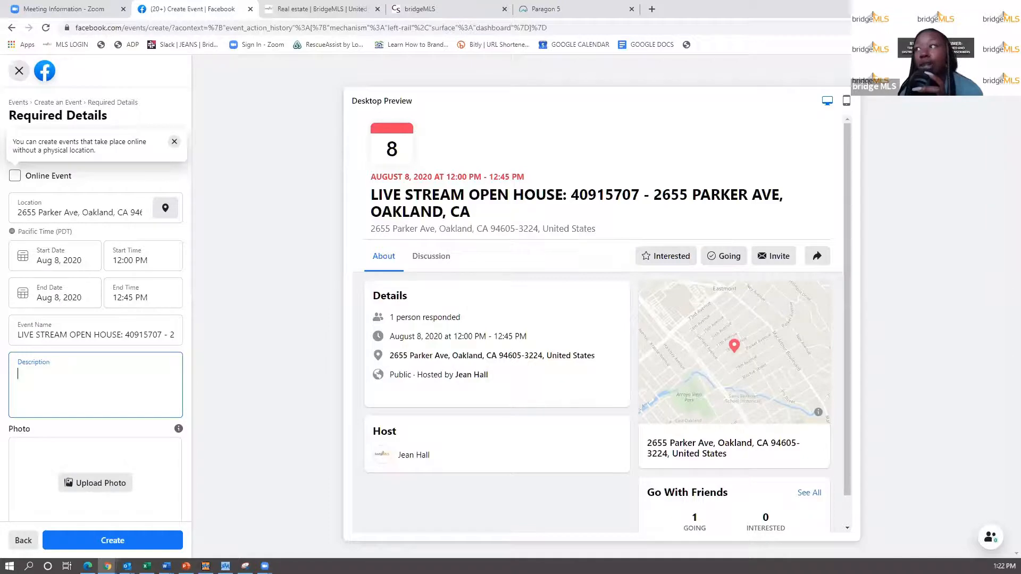
- Copy the listing's Public Remarks from Paragon into the event Description
left_click(545, 9)
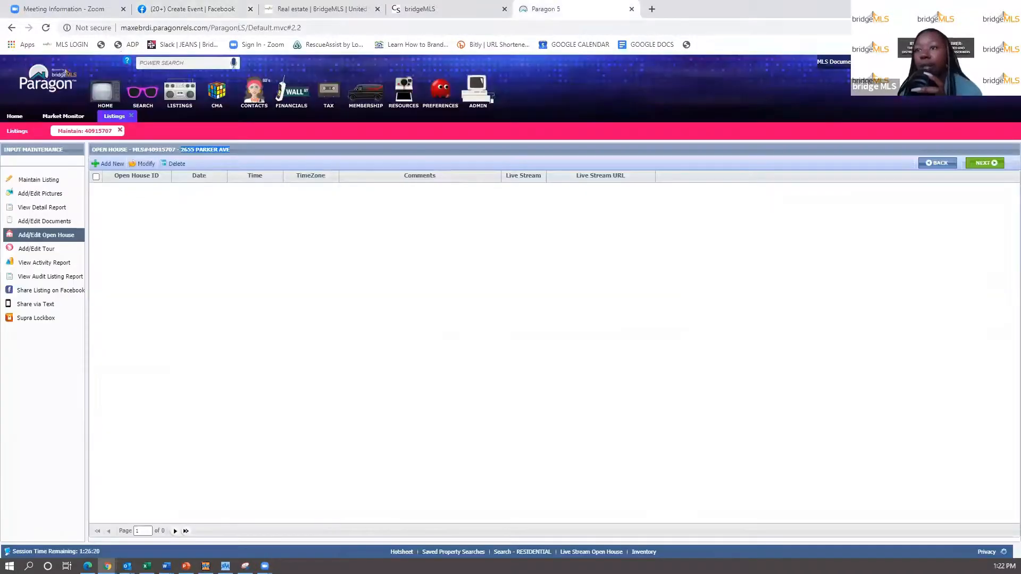
left_click(53, 180)
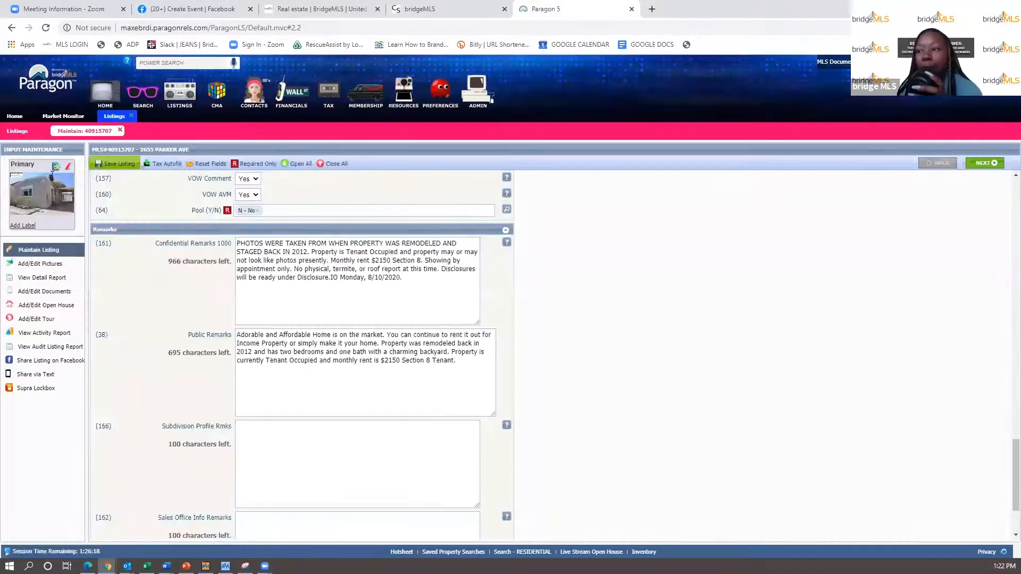
left_click(282, 348)
key("ctrl+a")
key("ctrl+c")
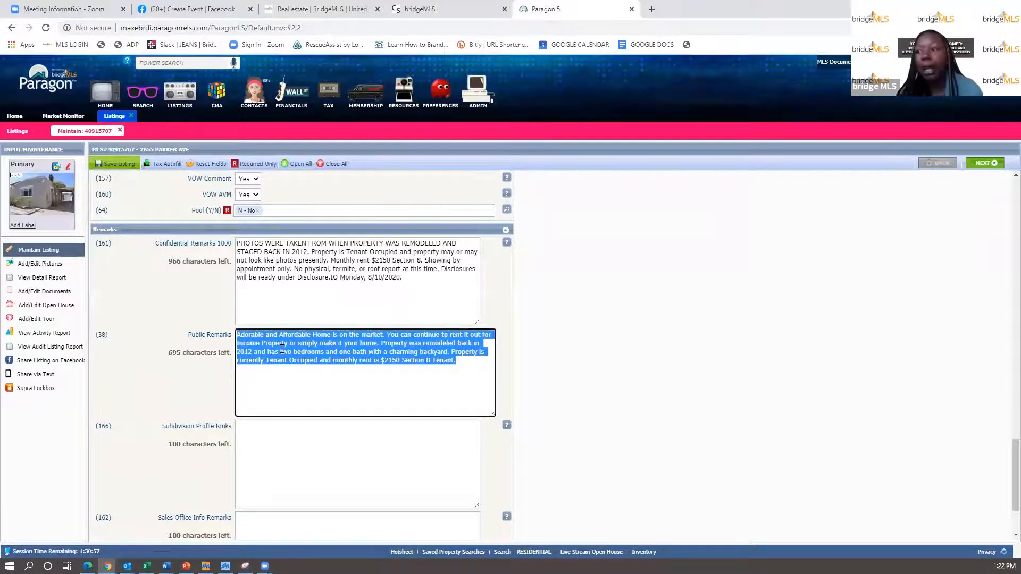
left_click(169, 9)
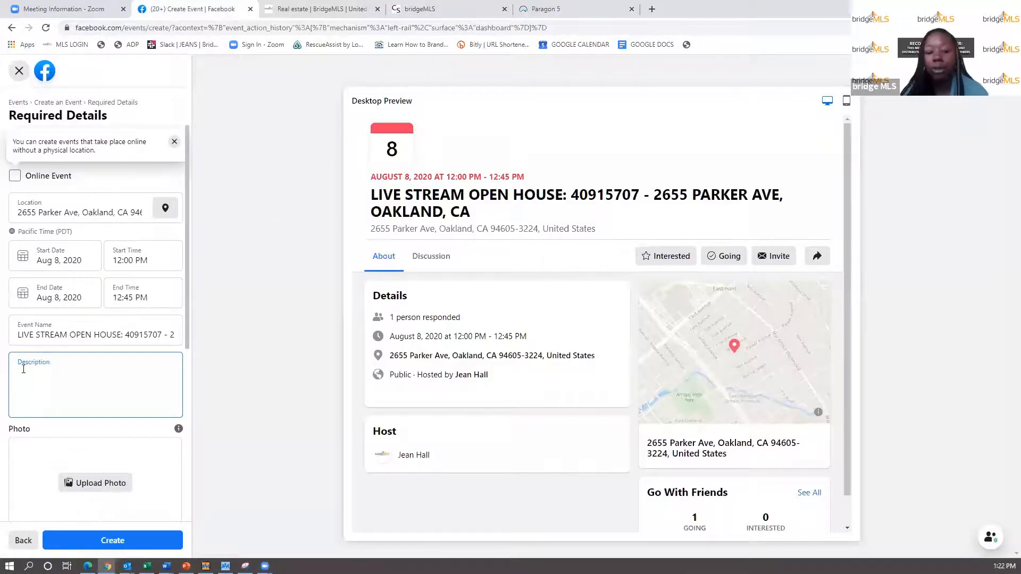
key("ctrl+v")
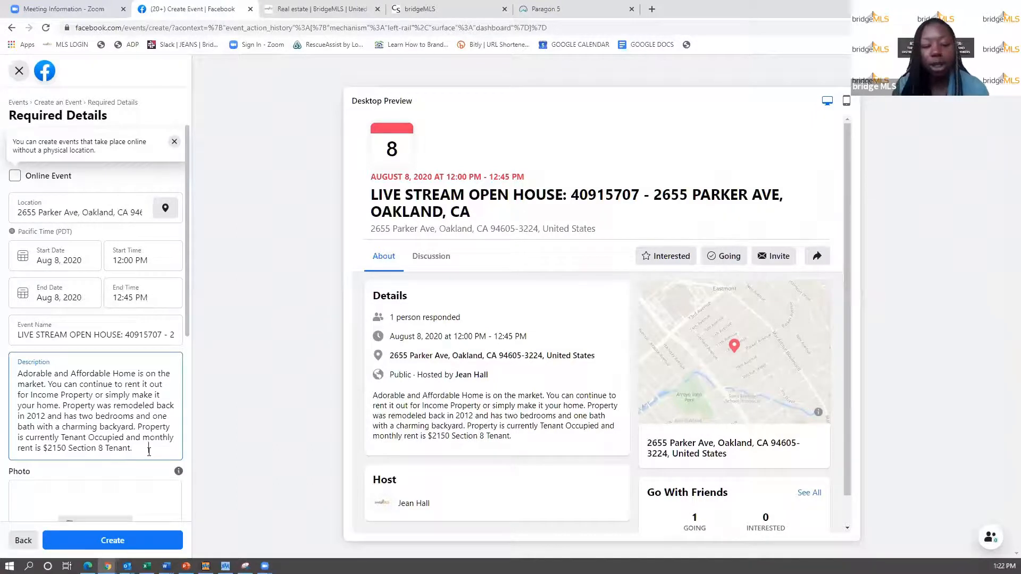
- Append 'TO SHOW BY APPOINTMENT ONLY, CALL ME AT' with the contact phone, plus 'OR EMAIL ME AT :'
type("SHOWN BY")
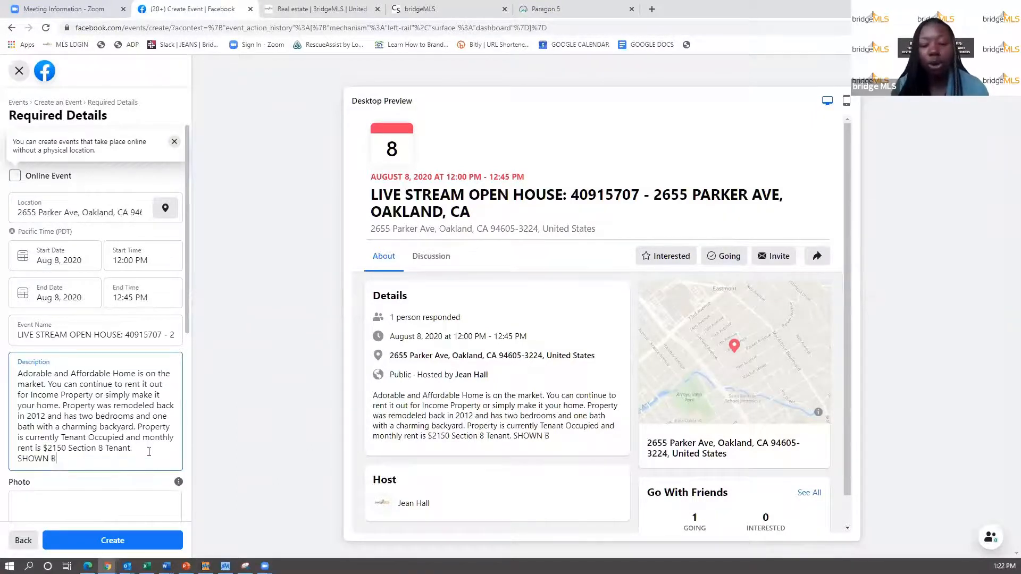
key("BackSpace")
key("BackSpace")
key("BackSpace")
key("BackSpace")
key("BackSpace")
key("BackSpace")
key("BackSpace")
key("BackSpace")
type("\\TO SHOW B")
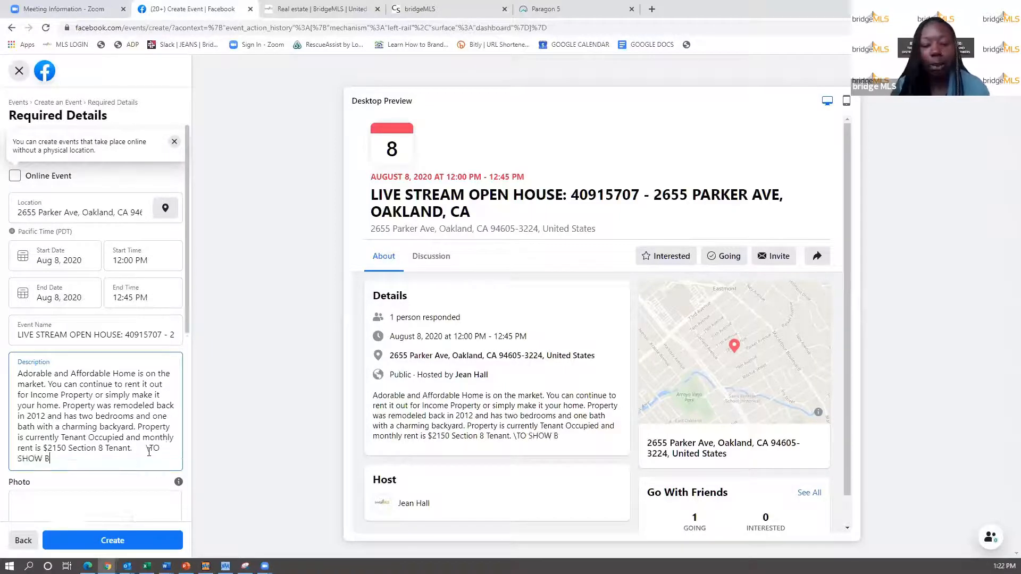
type("Y APPOINTMENT ")
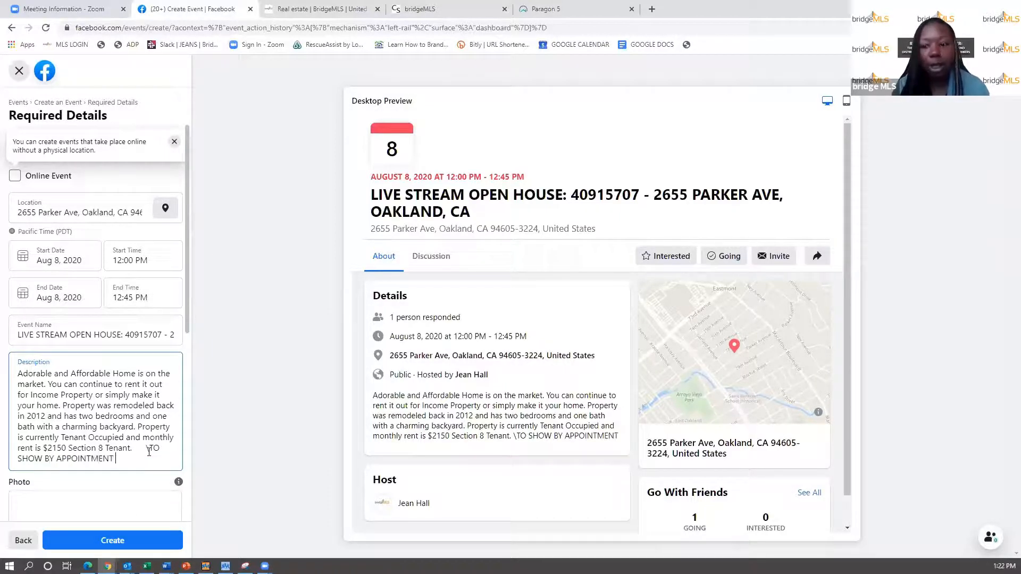
type(", CALL ME A")
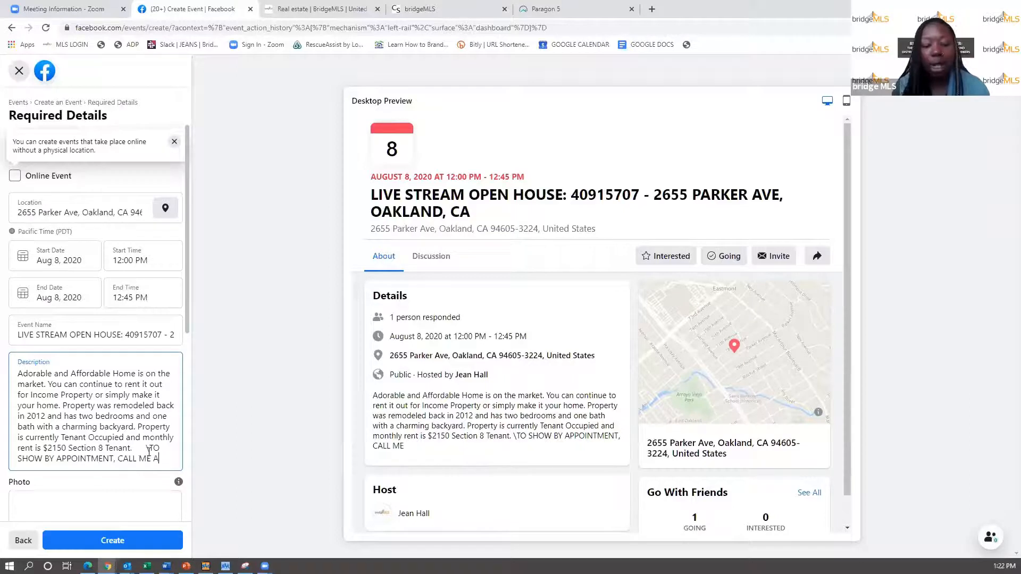
type("T 510-000-")
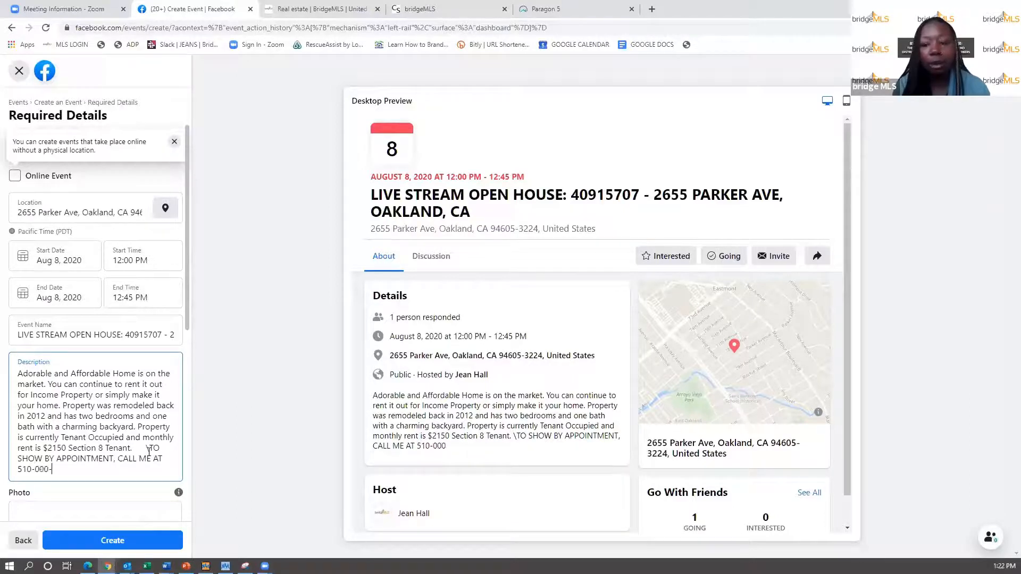
type("0000.")
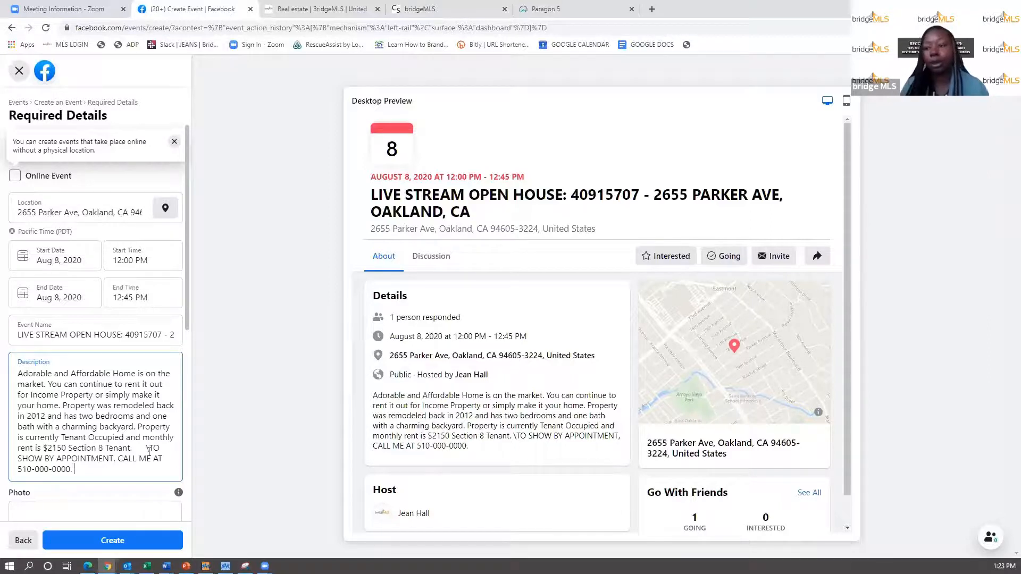
left_click(151, 451)
key("BackSpace")
key("BackSpace")
key("BackSpace")
key("BackSpace")
key("BackSpace")
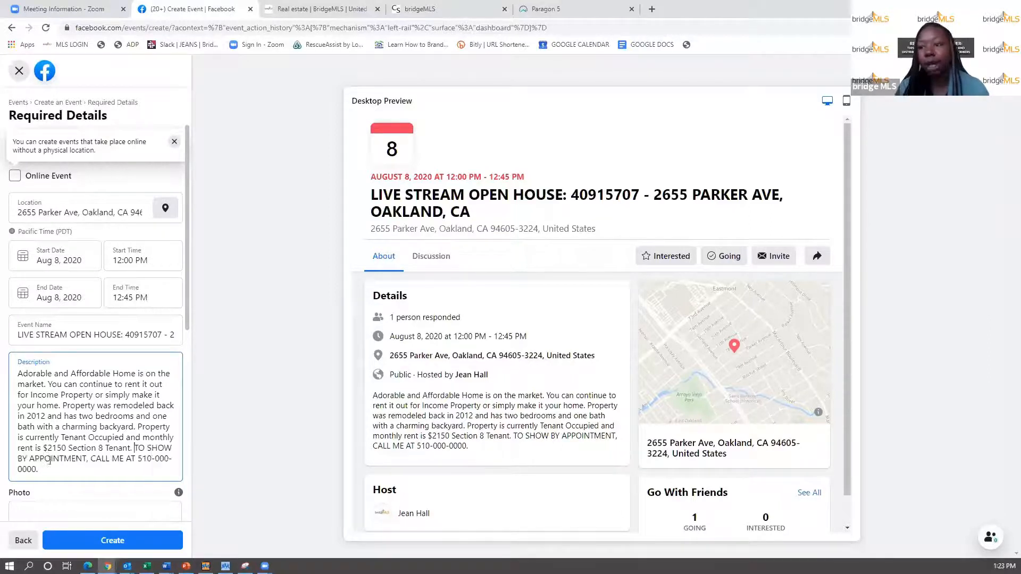
left_click(88, 459)
type("ONLY")
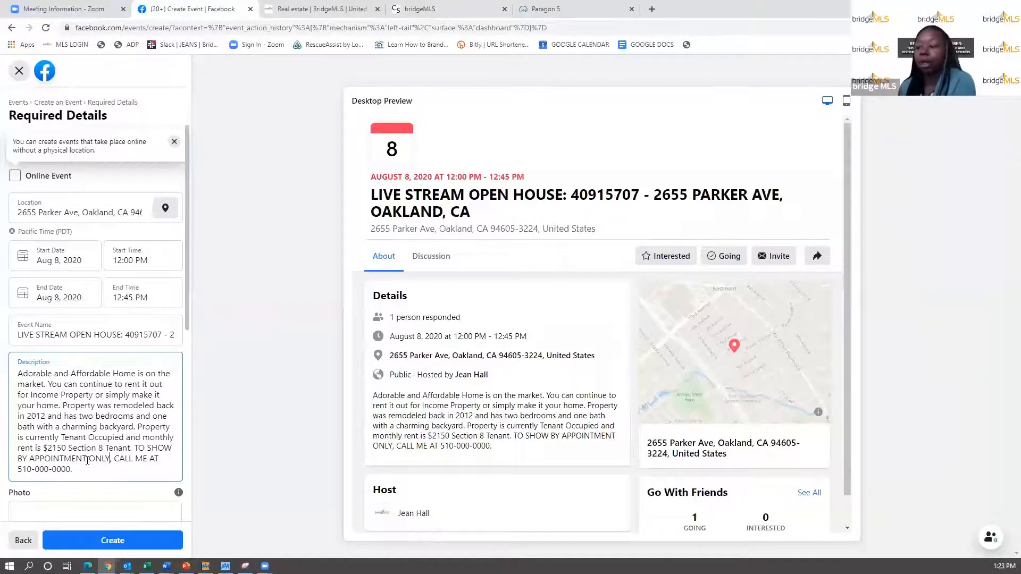
left_click(71, 469)
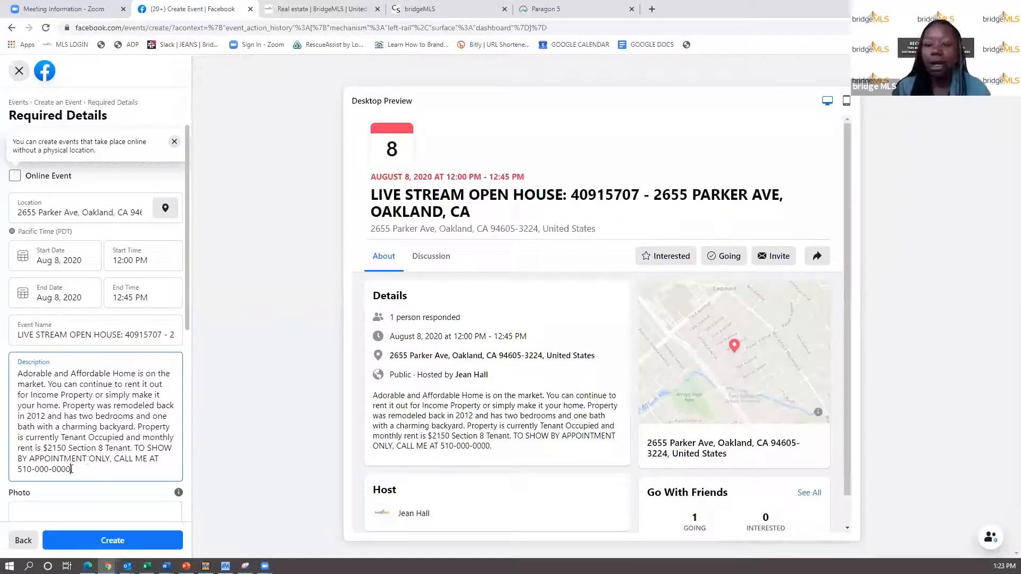
type("OR EMAIL ME AT ")
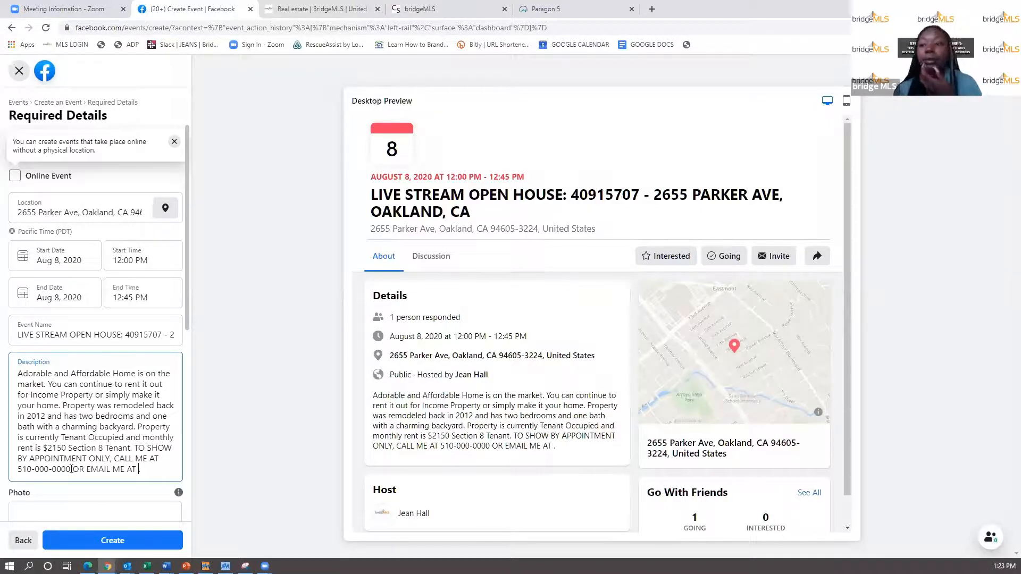
type(":")
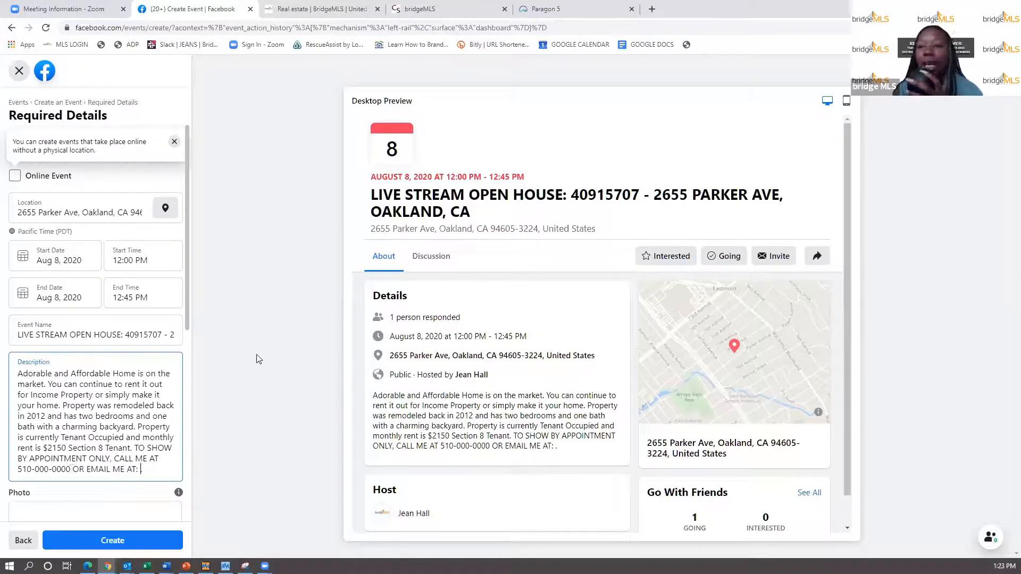
scroll(97, 400, "down", 3)
scroll(97, 400, "down", 1)
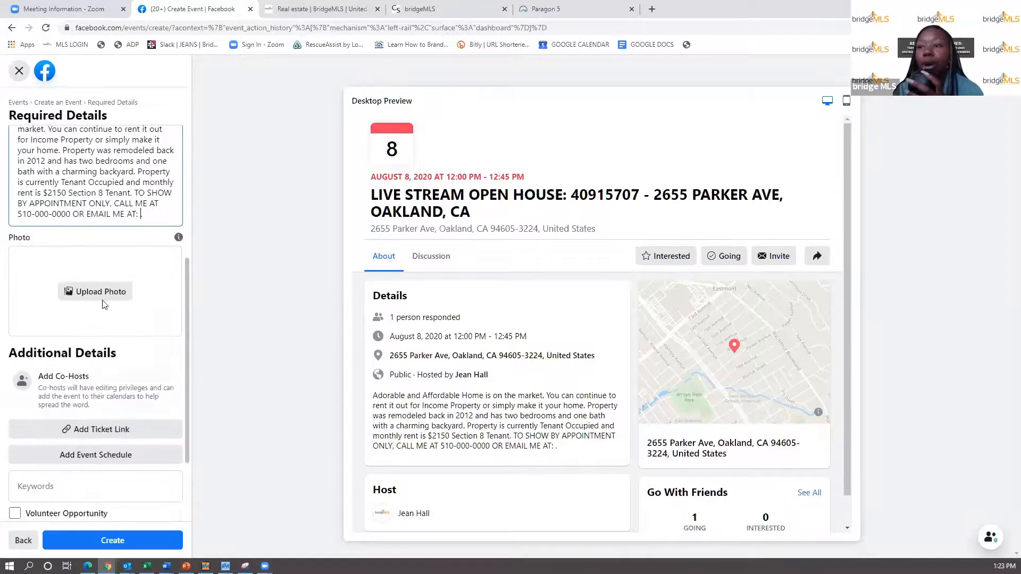
left_click(555, 8)
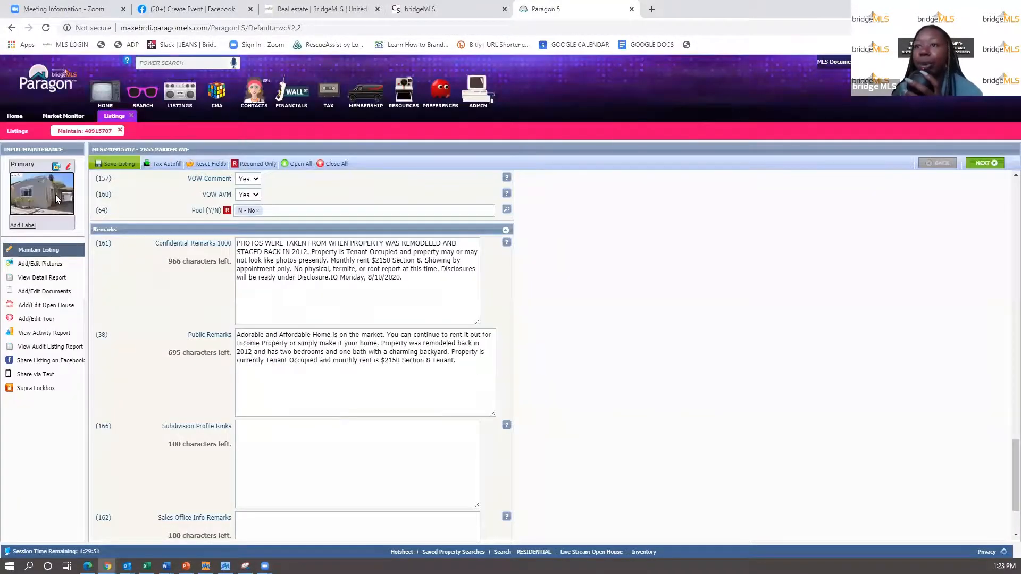
left_click(56, 167)
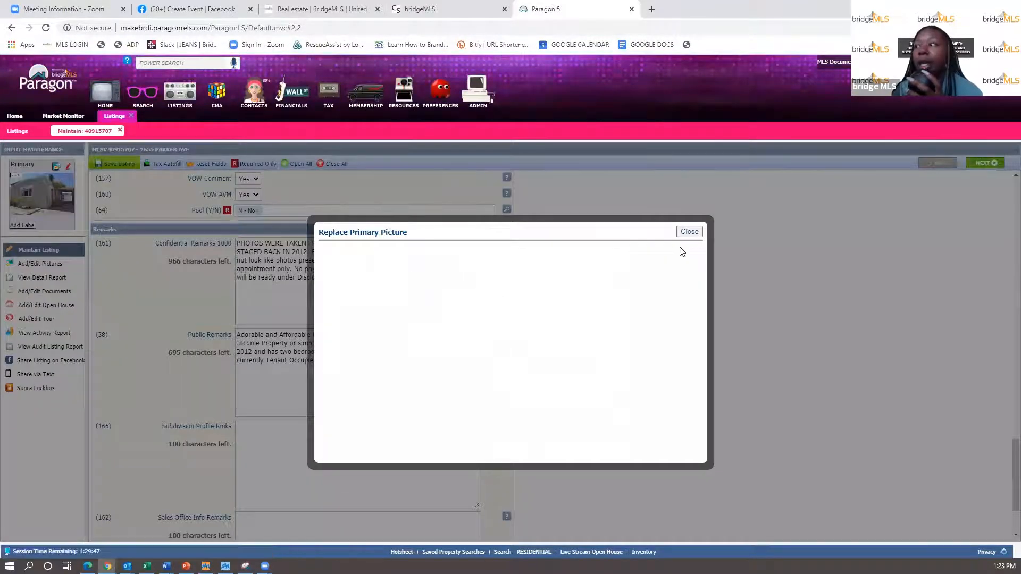
left_click(426, 16)
left_click(165, 8)
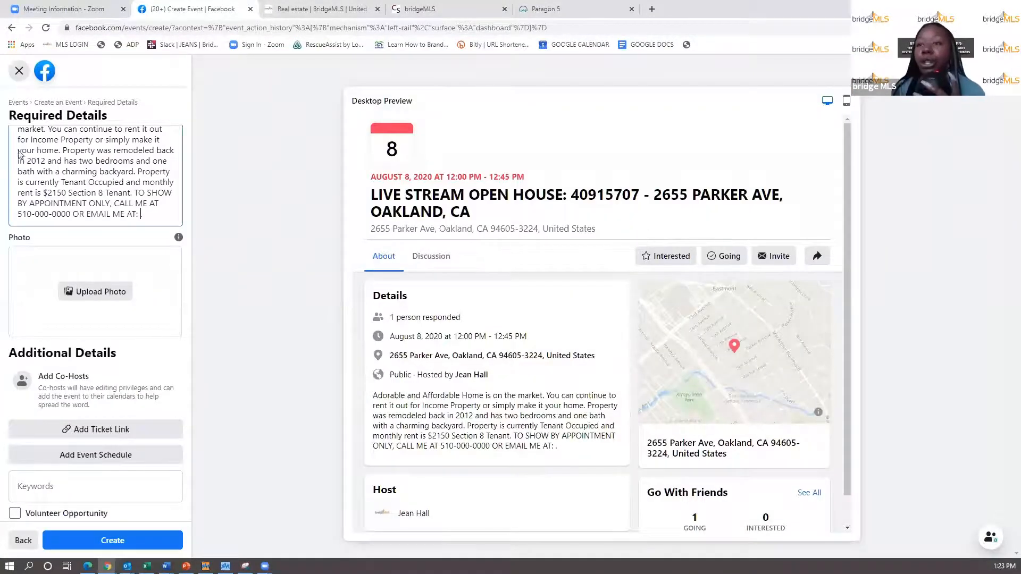
- Upload the h1 house photo from Downloads as the event cover image
left_click(104, 293)
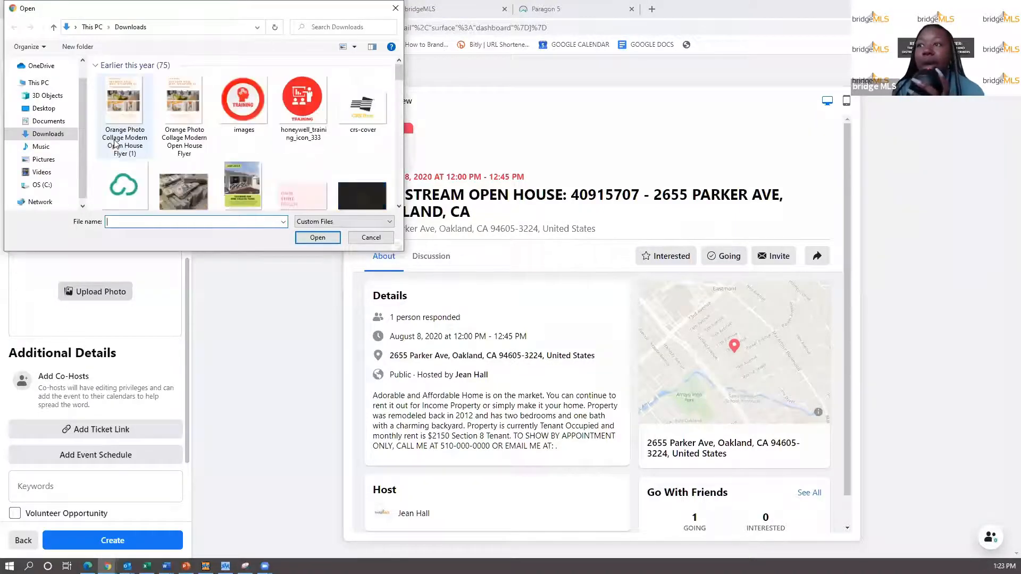
scroll(193, 149, "down", 2)
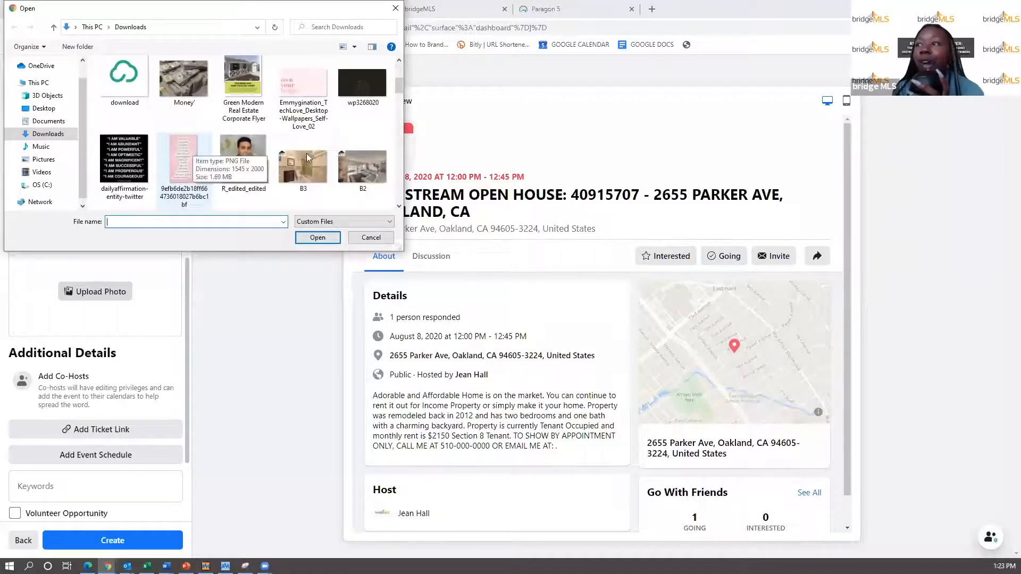
scroll(357, 163, "down", 2)
left_click(354, 115)
left_click(321, 237)
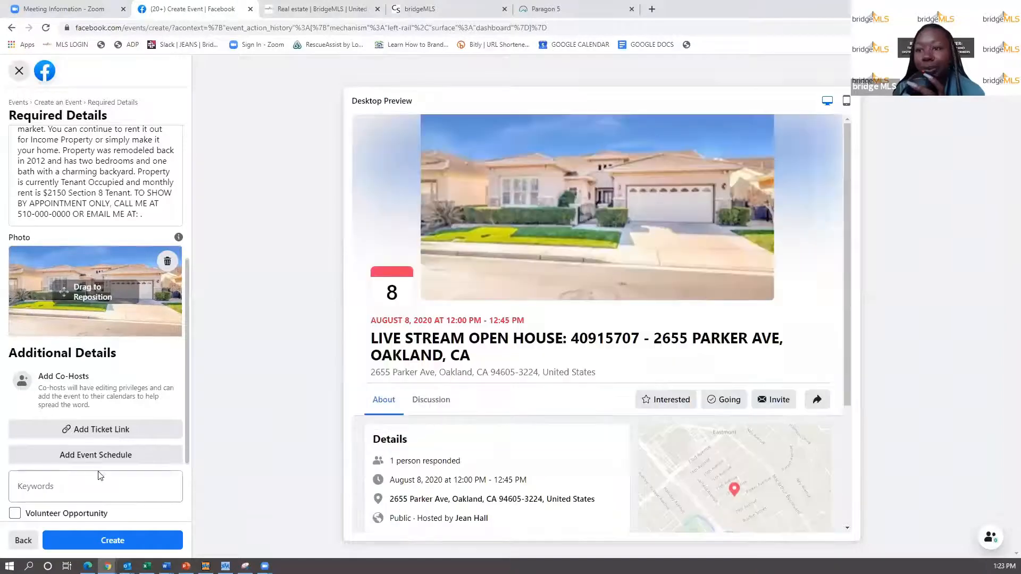
scroll(100, 475, "down", 2)
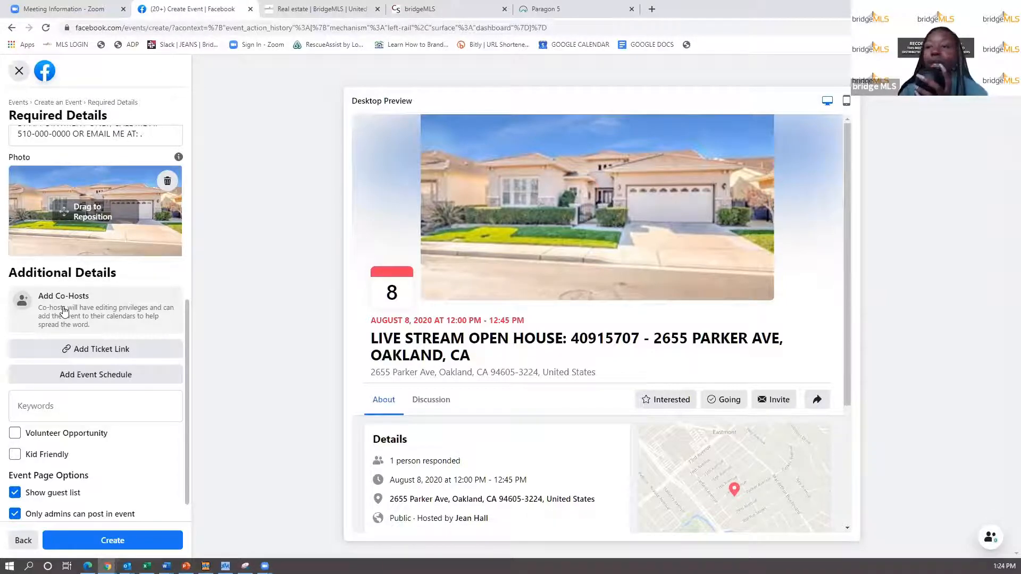
scroll(64, 311, "down", 1)
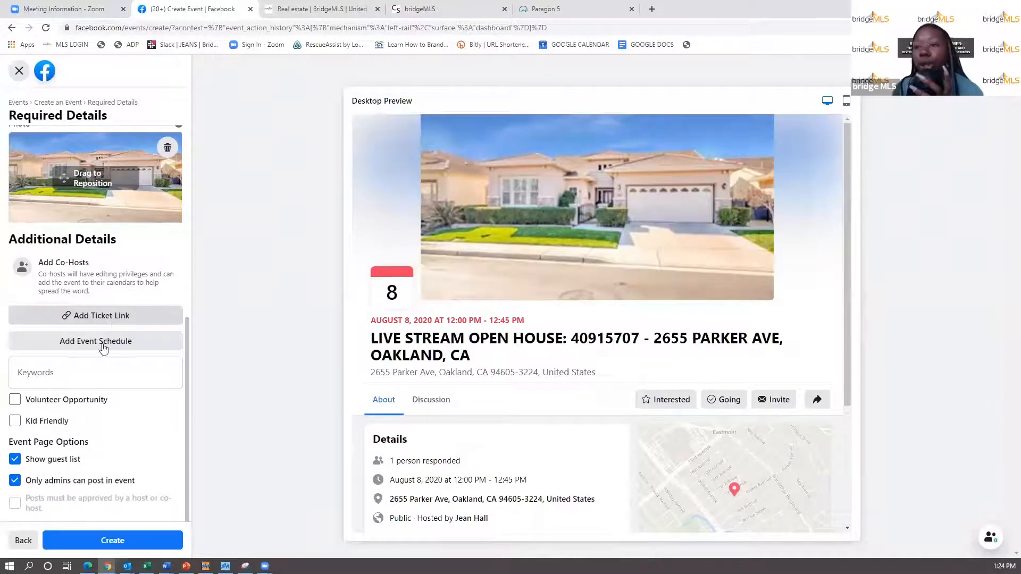
- Focus the Keywords field, then dismiss the keyword suggestions
left_click(88, 368)
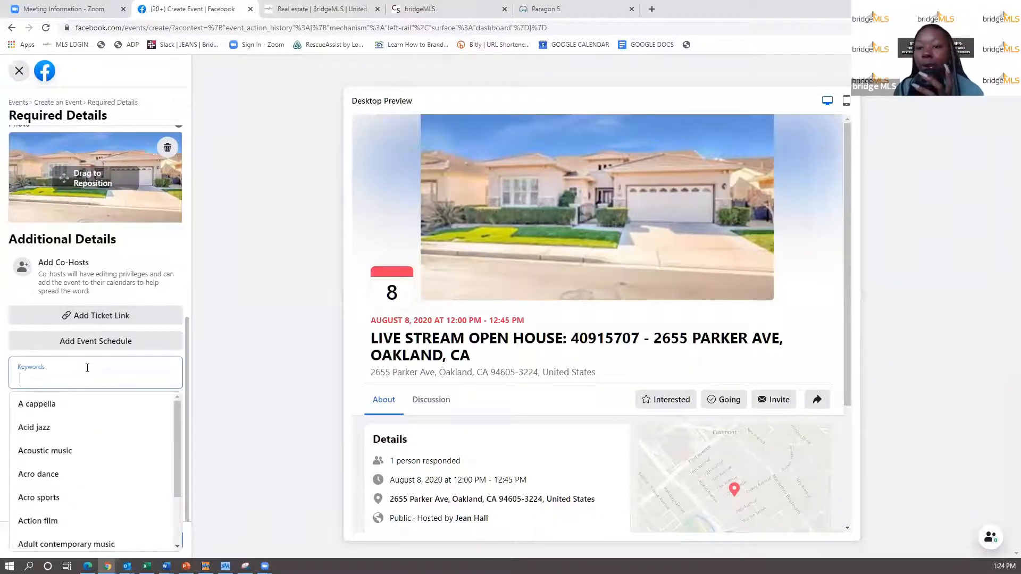
scroll(184, 284, "up", 1)
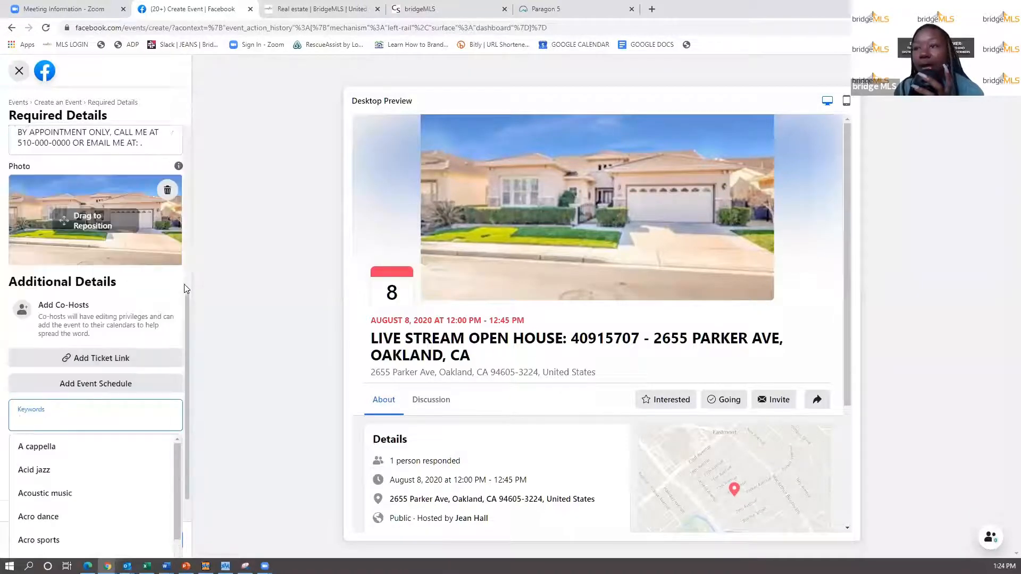
scroll(158, 420, "down", 1)
left_click(258, 465)
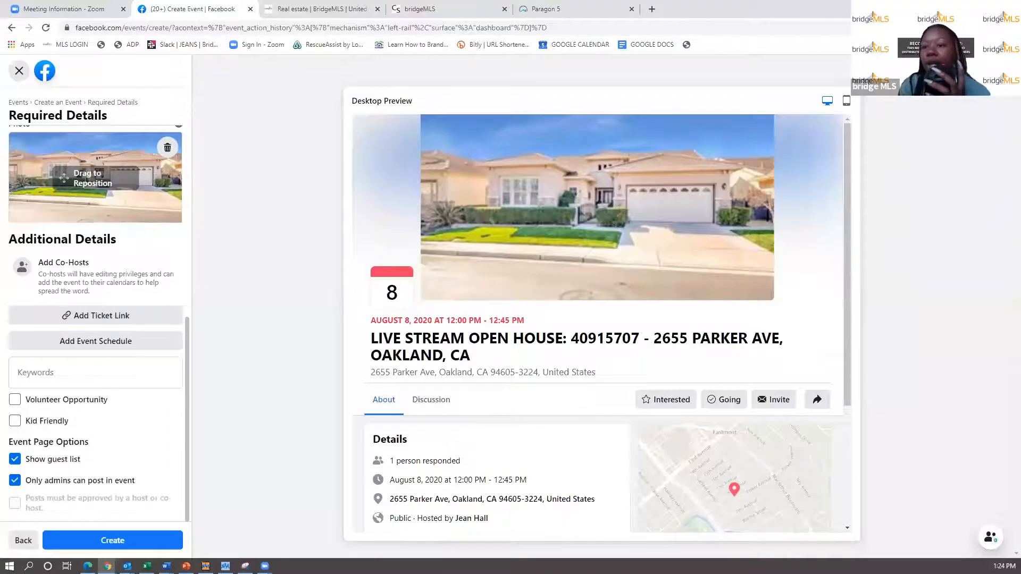
- Publish the event and close the Invite window without inviting anyone
left_click(122, 541)
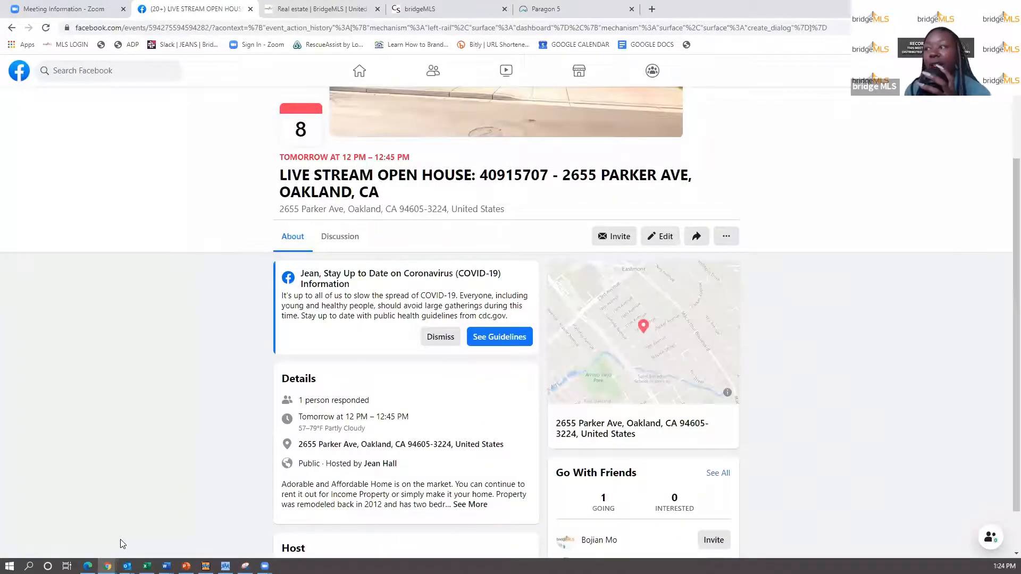
scroll(456, 433, "down", 1)
scroll(458, 434, "down", 1)
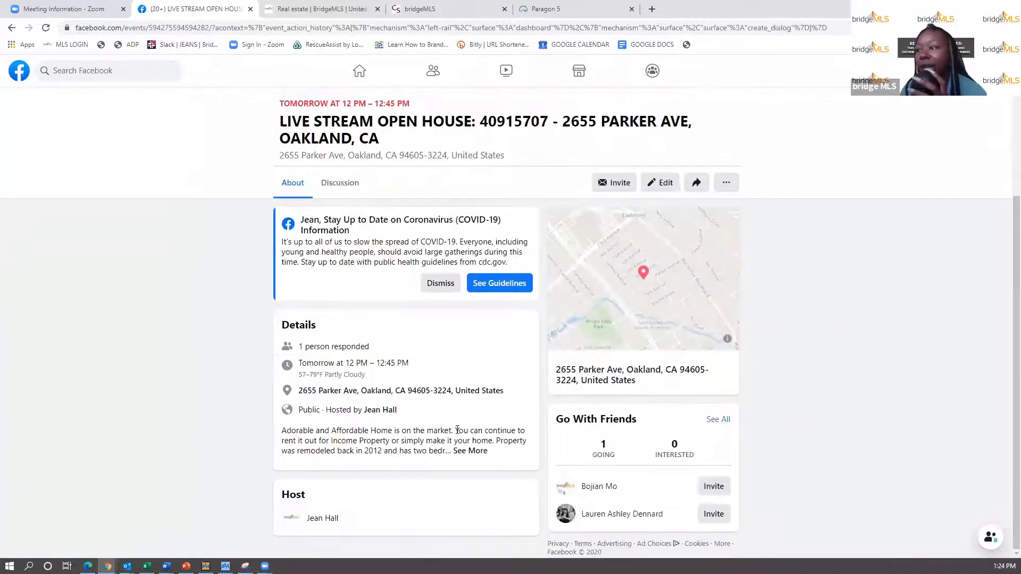
scroll(457, 430, "up", 1)
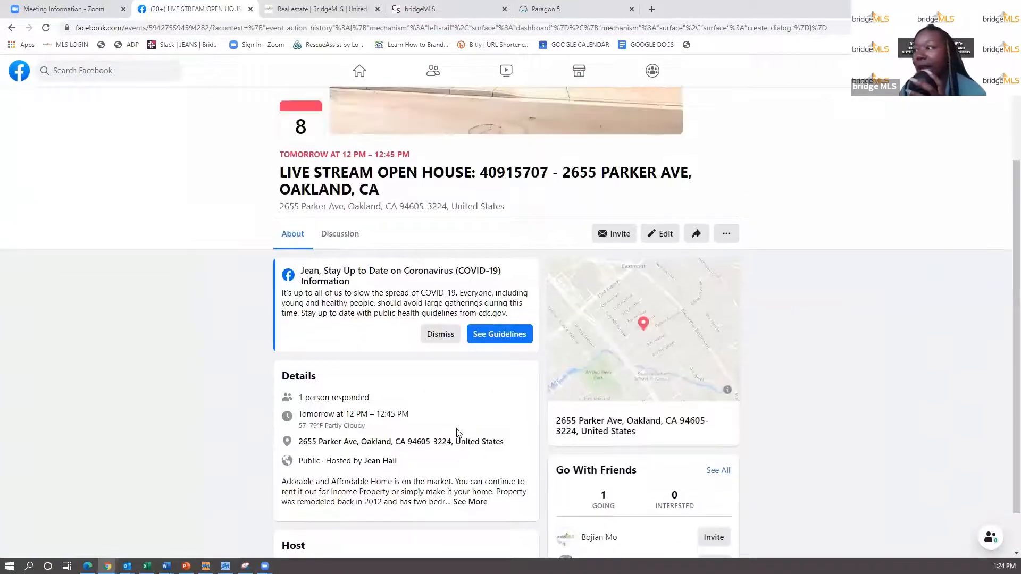
left_click(611, 234)
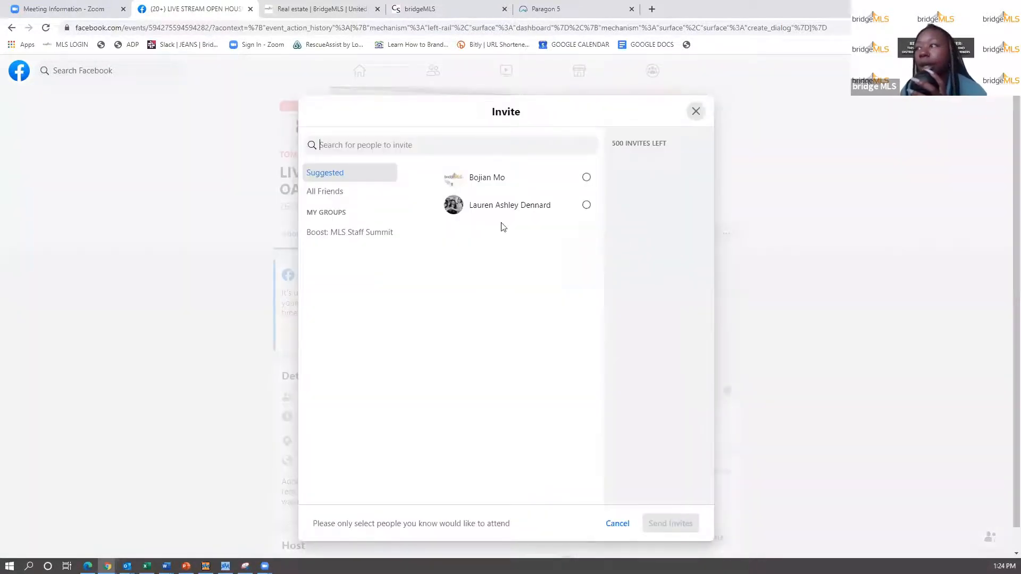
left_click(696, 110)
scroll(384, 404, "down", 1)
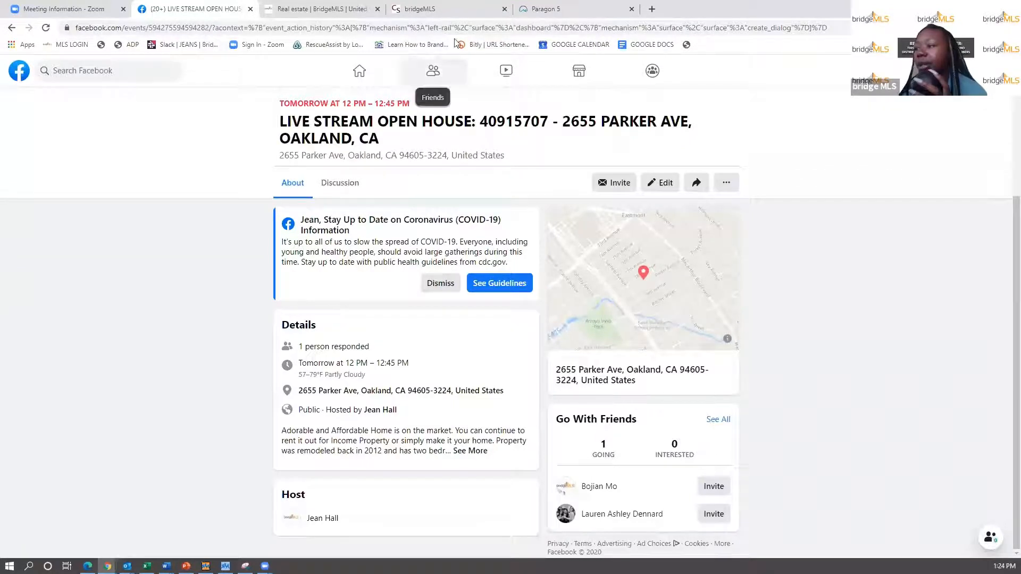
- Copy the event page's URL from the address bar and check the Share and more-options menus
left_click(384, 30)
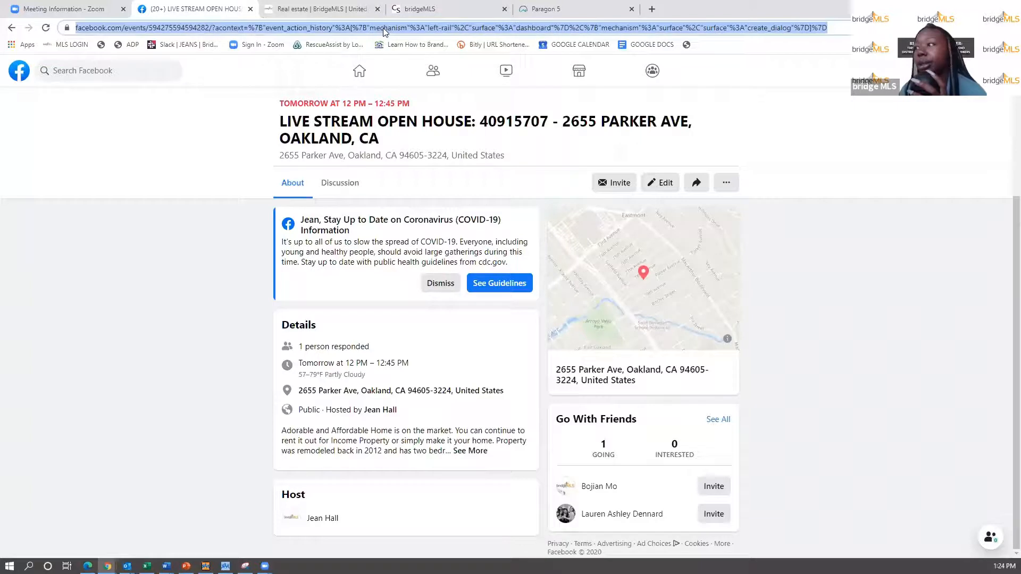
right_click(383, 27)
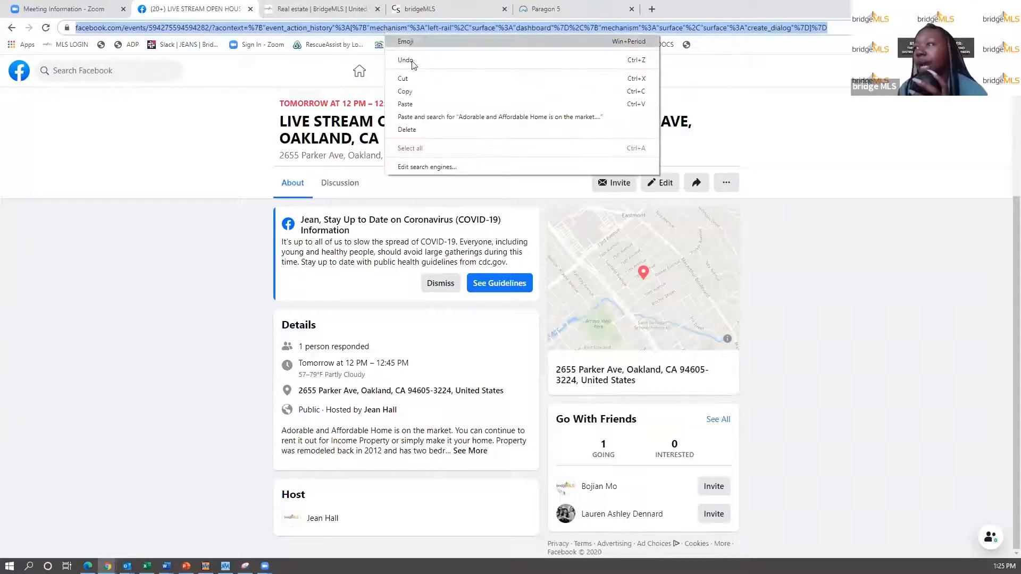
left_click(428, 93)
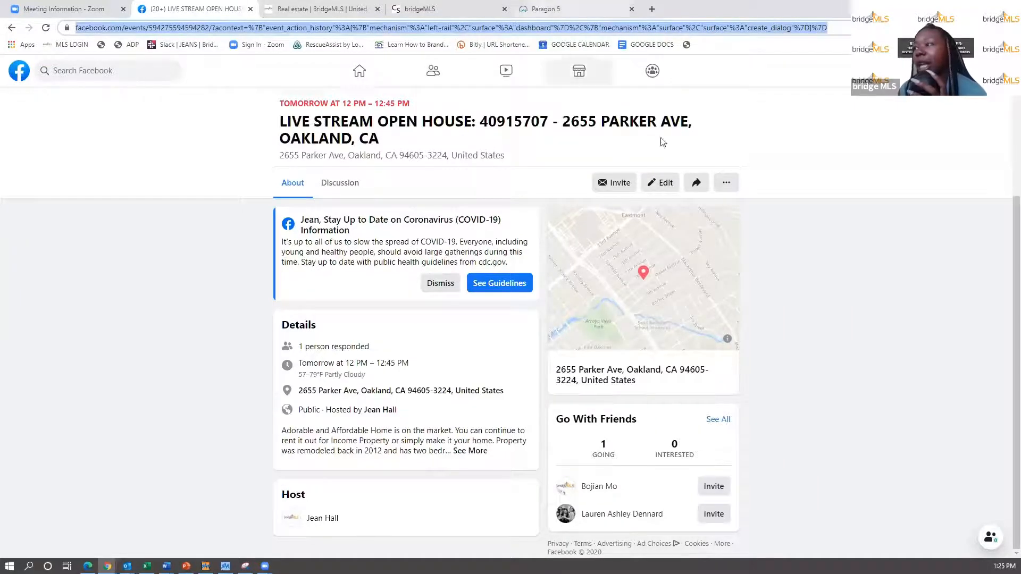
left_click(695, 185)
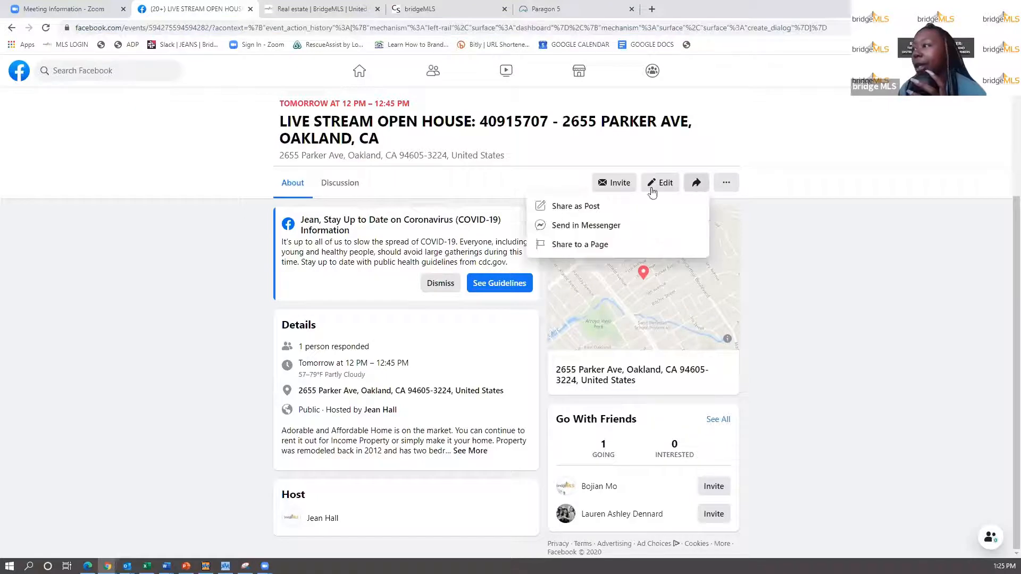
left_click(726, 184)
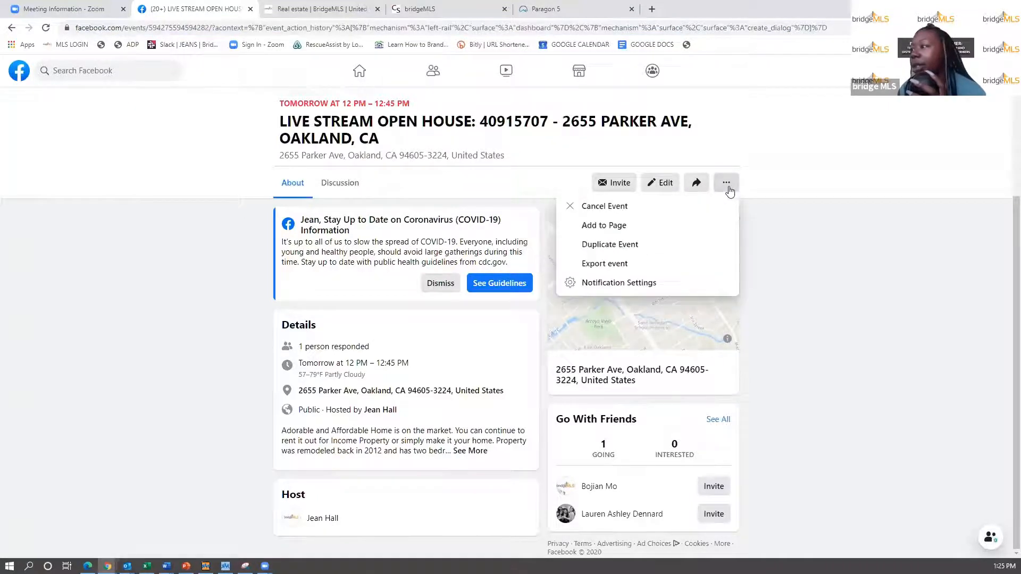
left_click(831, 283)
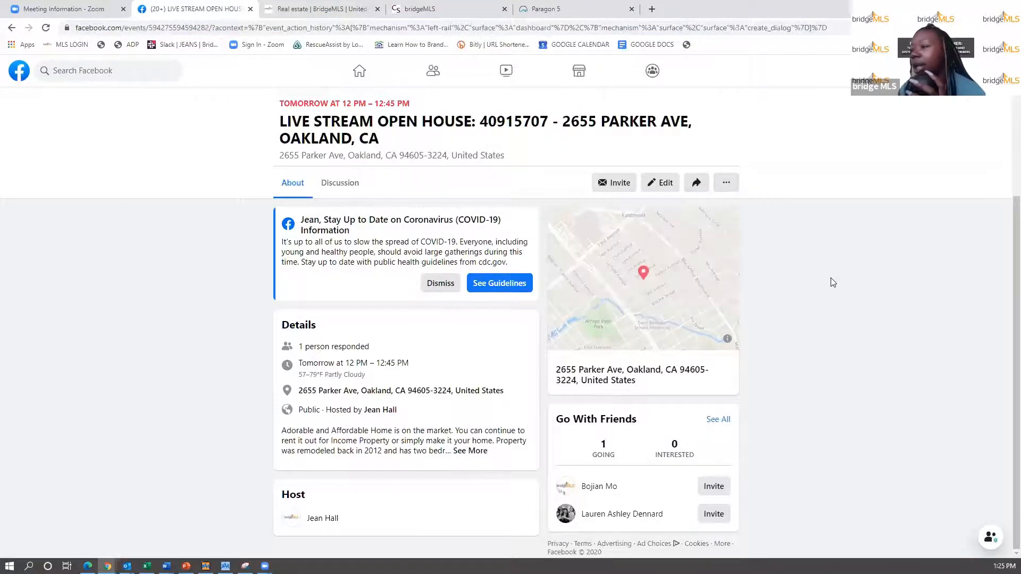
- Expand the event's full description with See More
left_click(471, 451)
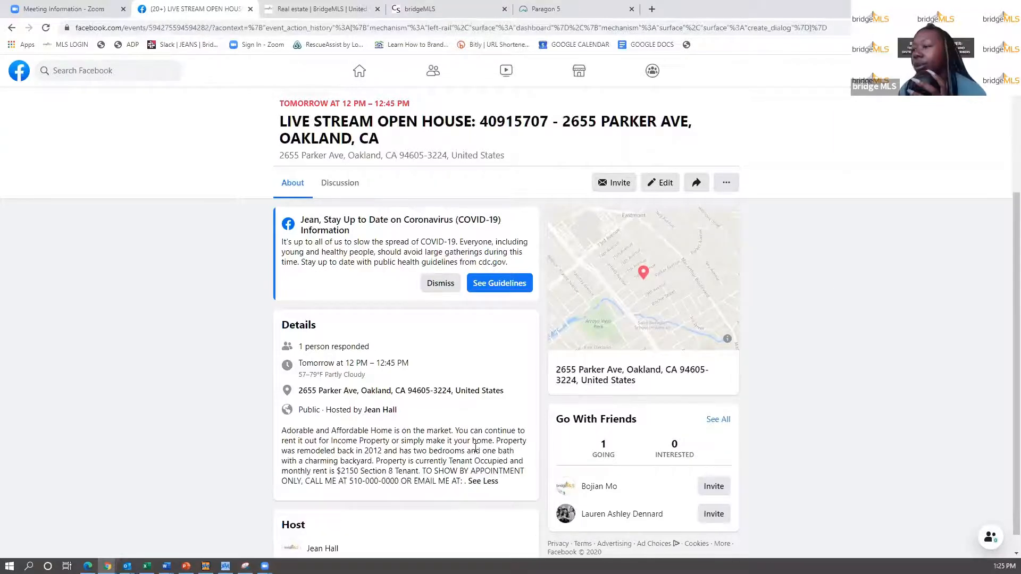
scroll(475, 448, "down", 1)
scroll(475, 449, "up", 2)
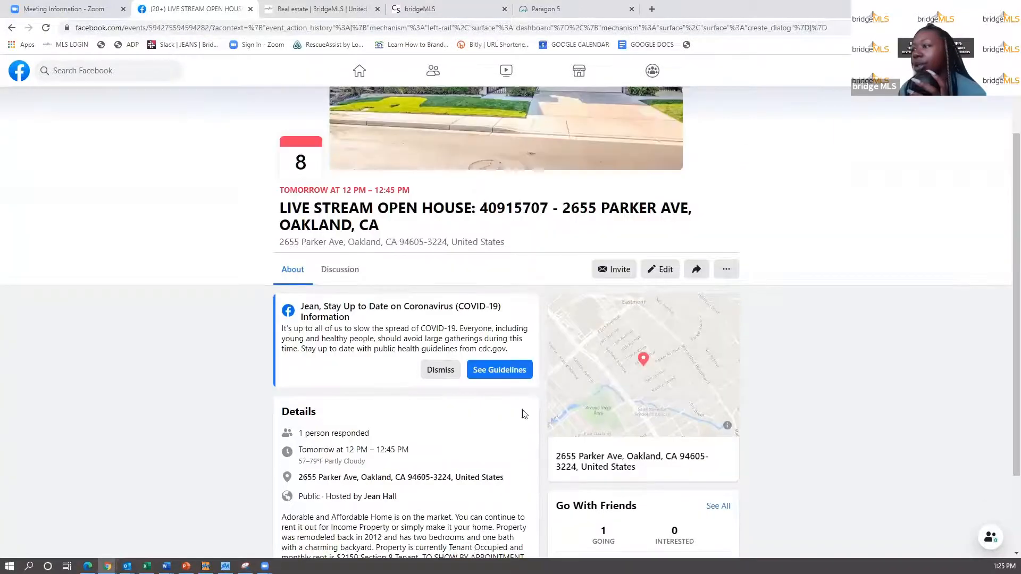
- Edit the event, opening and then discarding an event schedule entry
left_click(665, 270)
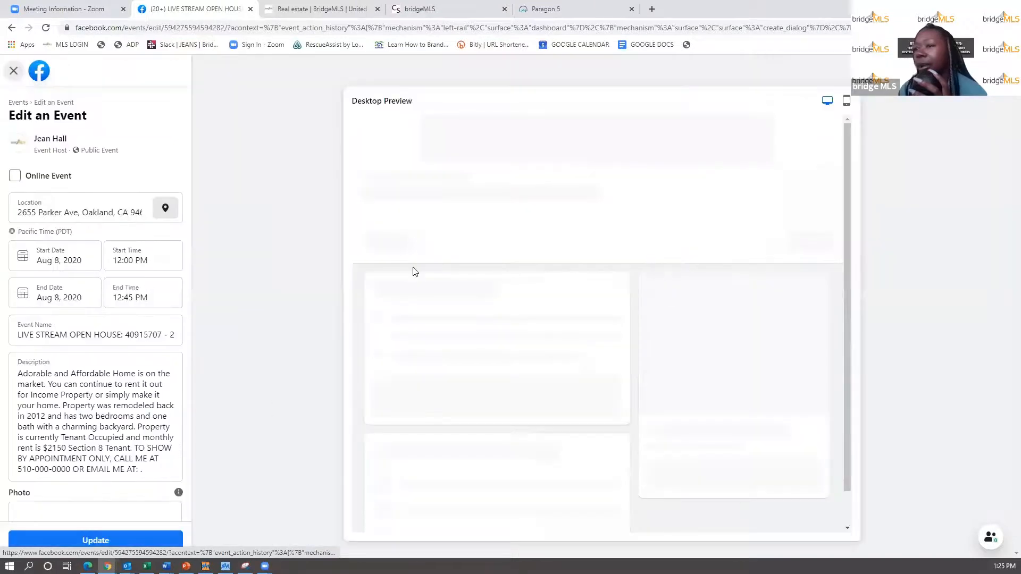
scroll(74, 409, "down", 4)
scroll(74, 408, "down", 2)
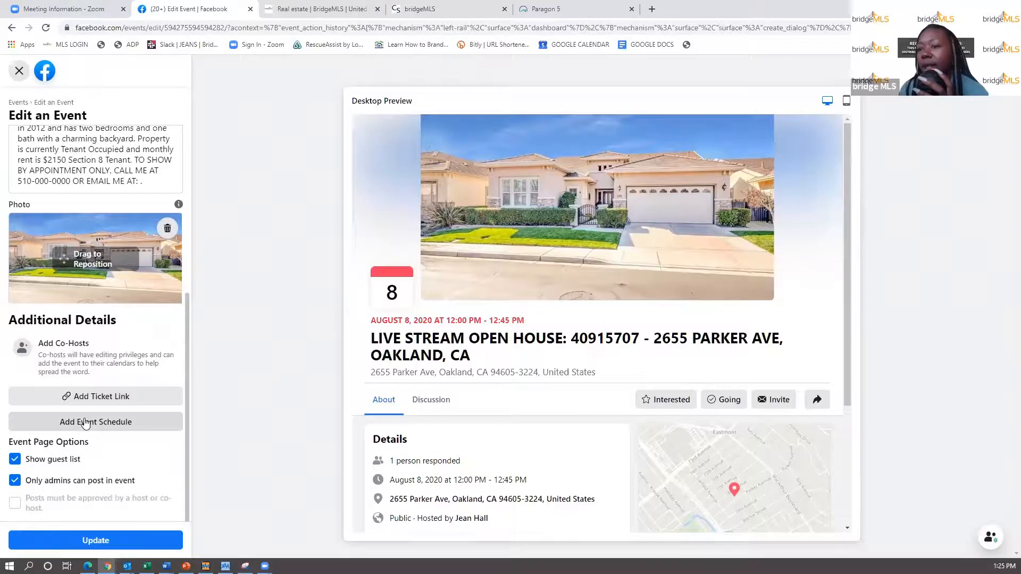
left_click(85, 423)
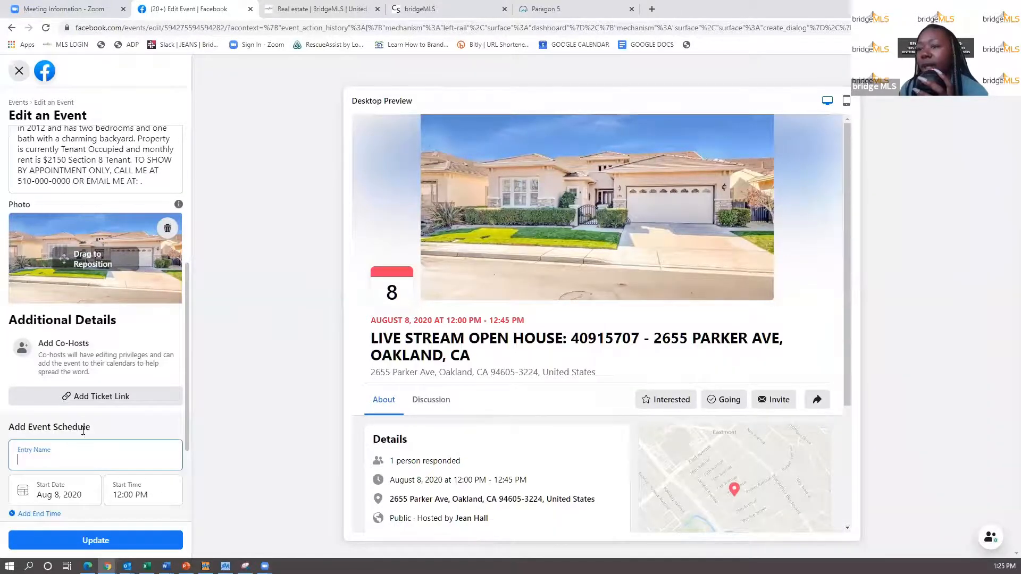
scroll(83, 433, "down", 3)
left_click(46, 415)
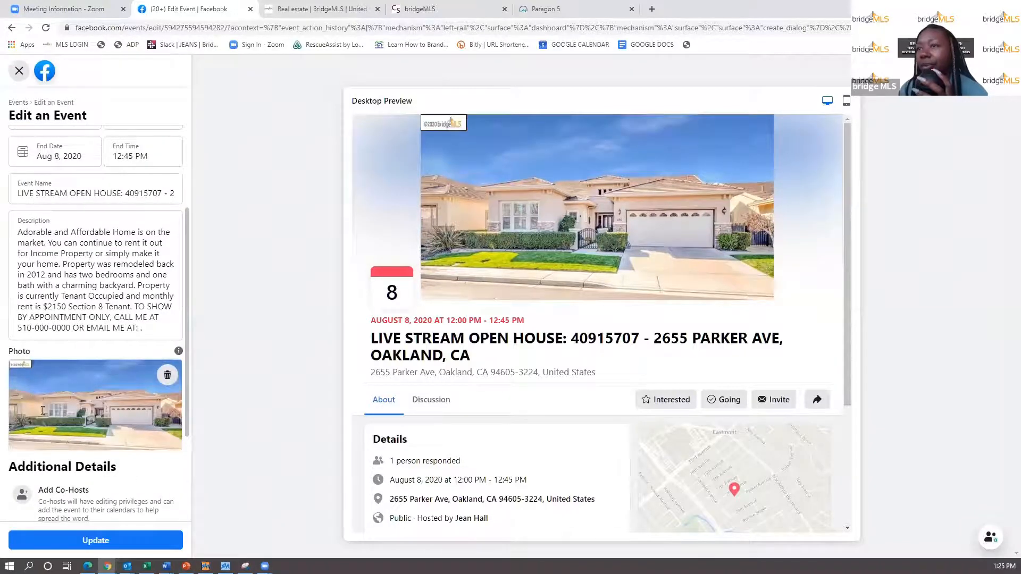
scroll(69, 232, "up", 3)
scroll(69, 232, "down", 5)
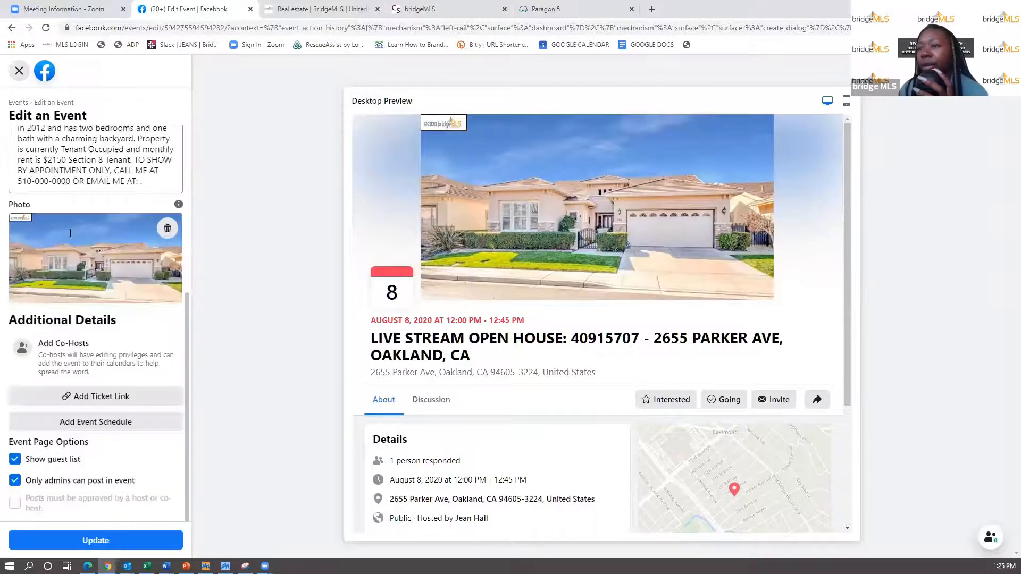
- Add the ticket link HEREISLINK.COM and update the event
left_click(130, 399)
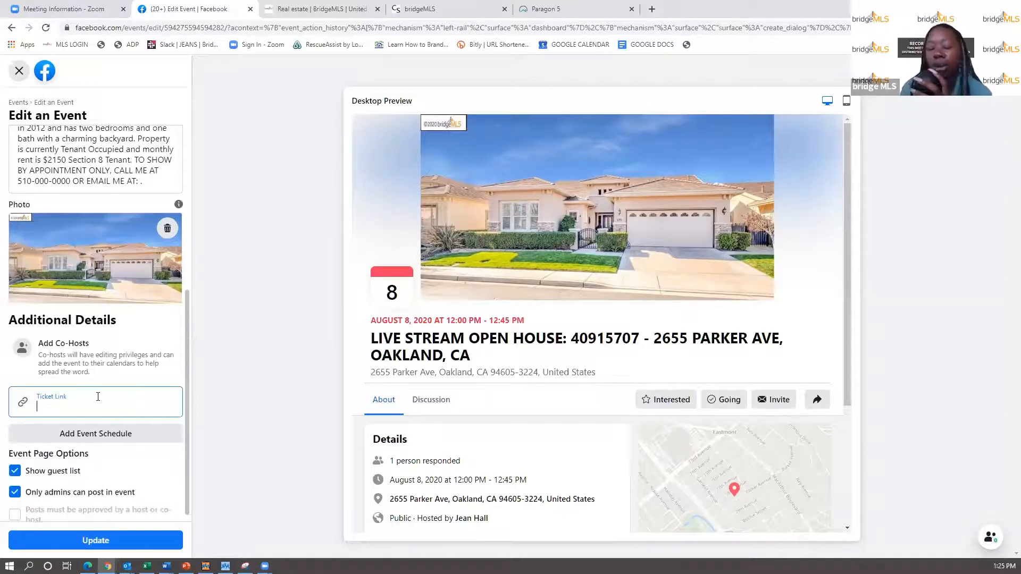
type("HERE")
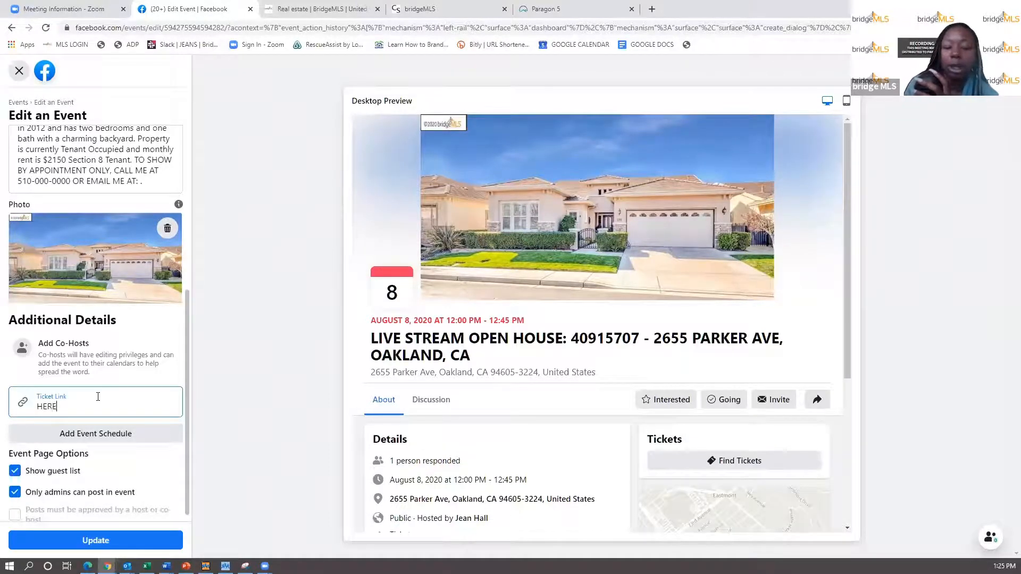
type("ISLINK")
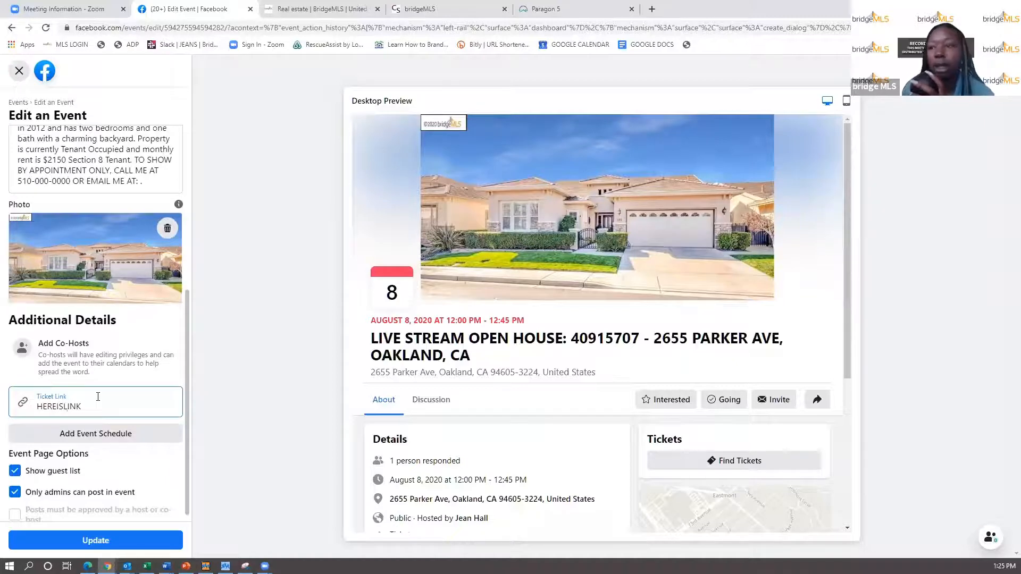
left_click(95, 543)
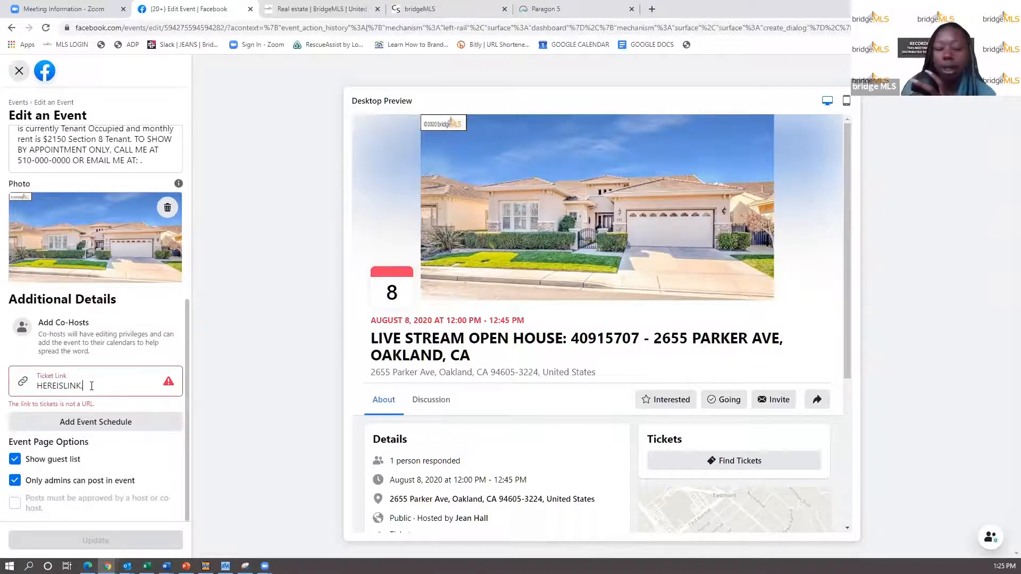
type(".COM")
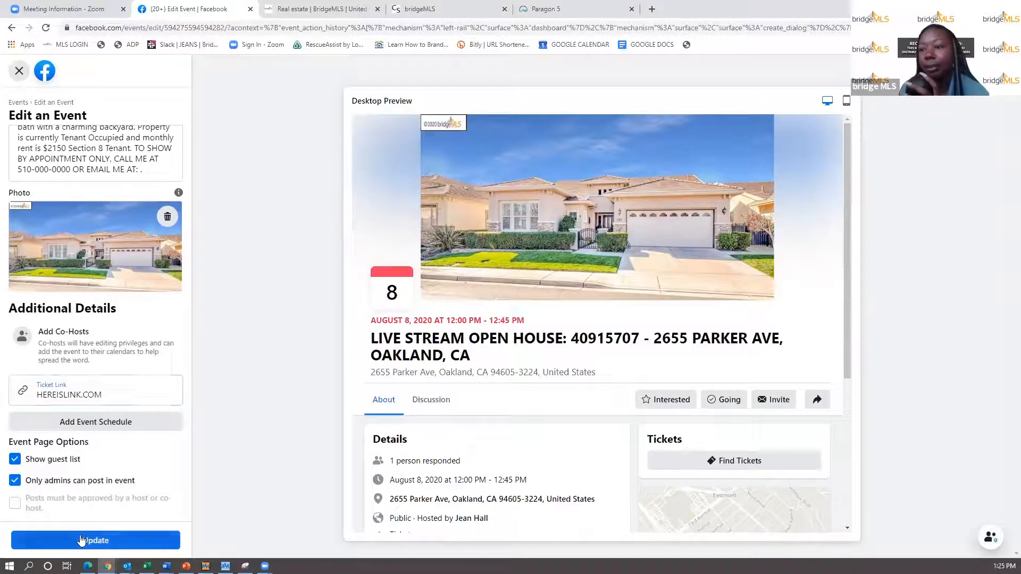
left_click(82, 540)
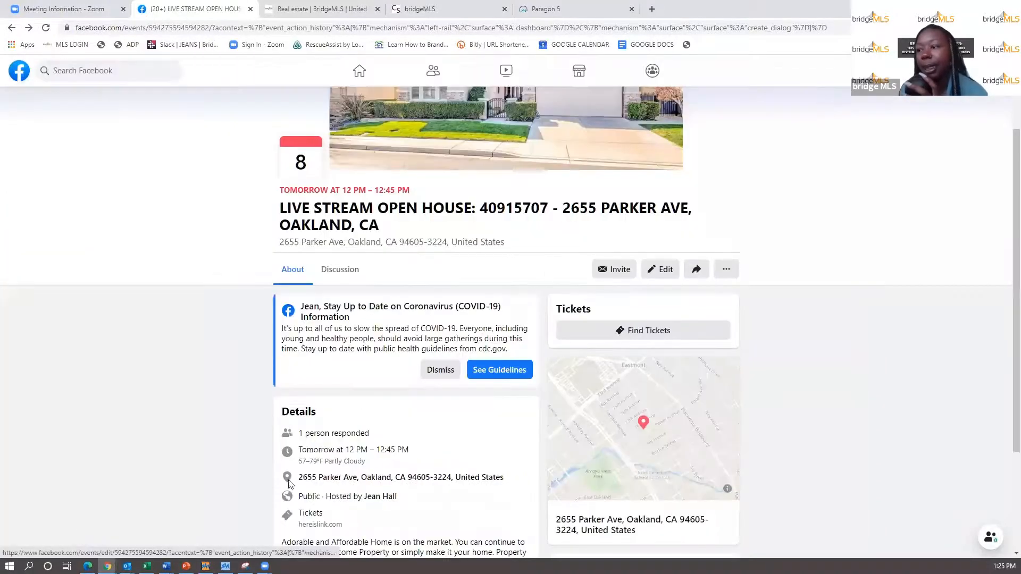
- Select the URL of the updated event page, now listing tickets at hereislink.com, and switch back to Paragon
scroll(289, 483, "down", 1)
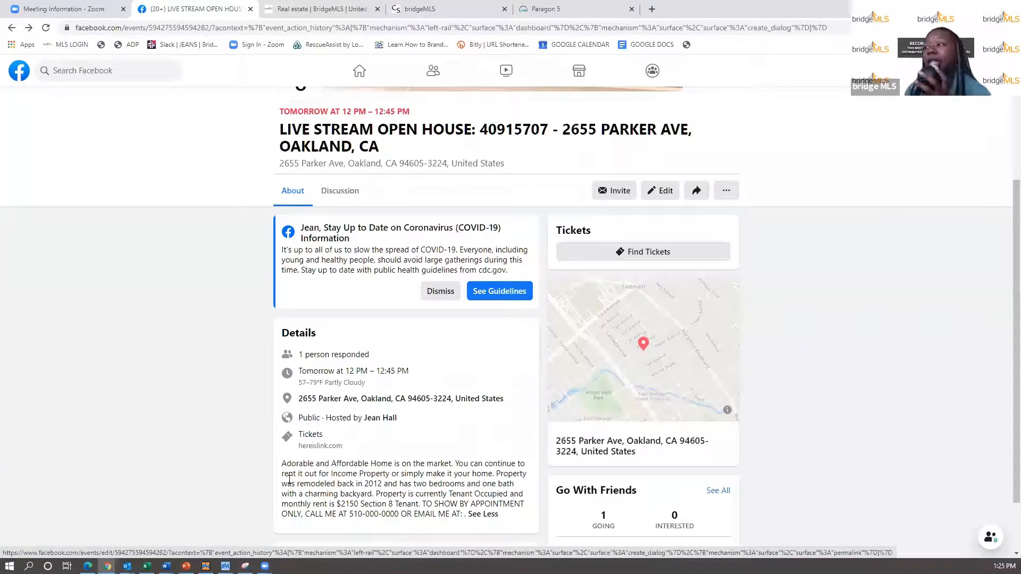
left_click(224, 29)
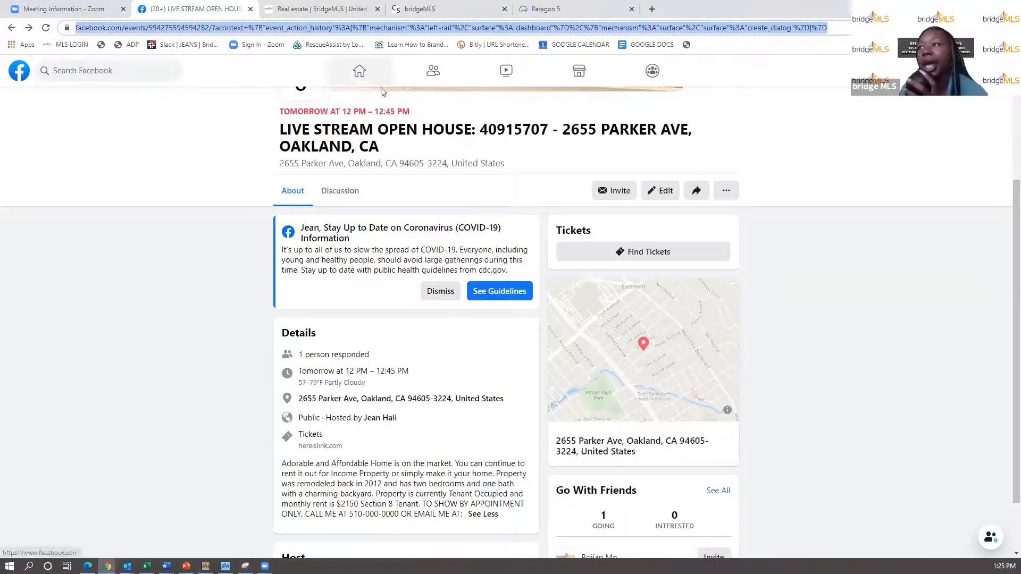
left_click(553, 9)
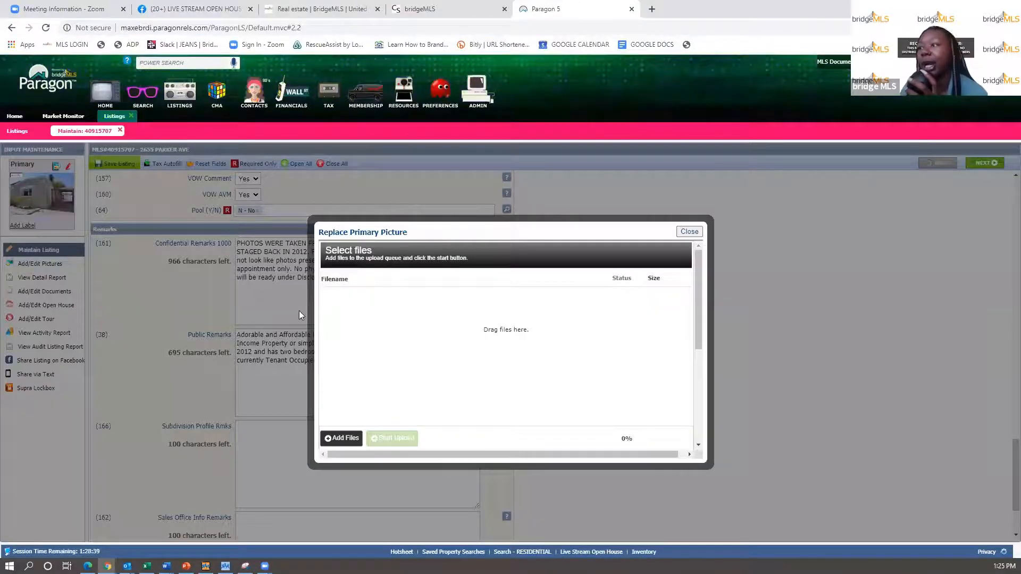
- Start a new open house entry with the Facebook event URL as stream link, dated August 8
left_click(689, 231)
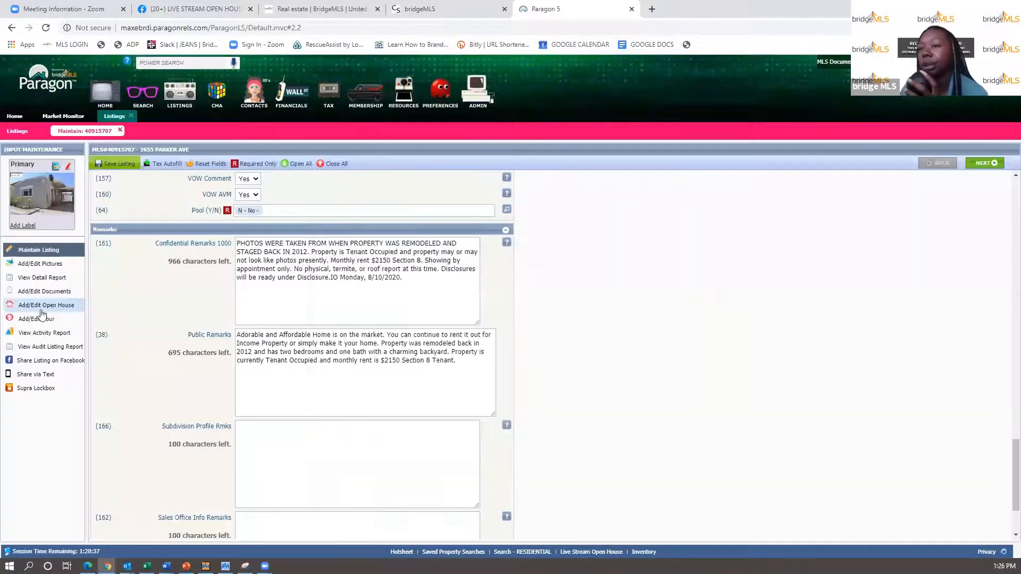
left_click(42, 306)
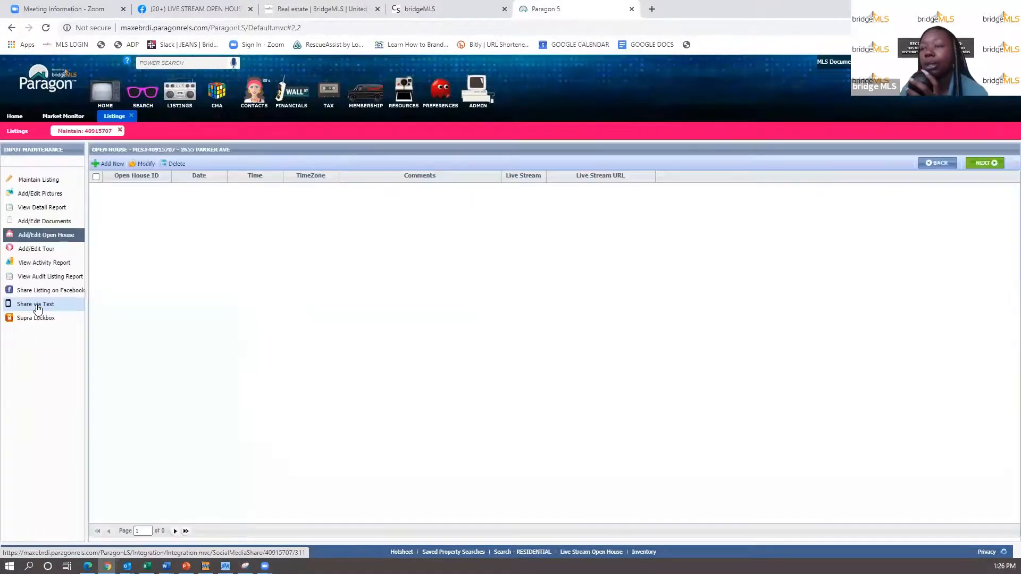
left_click(105, 166)
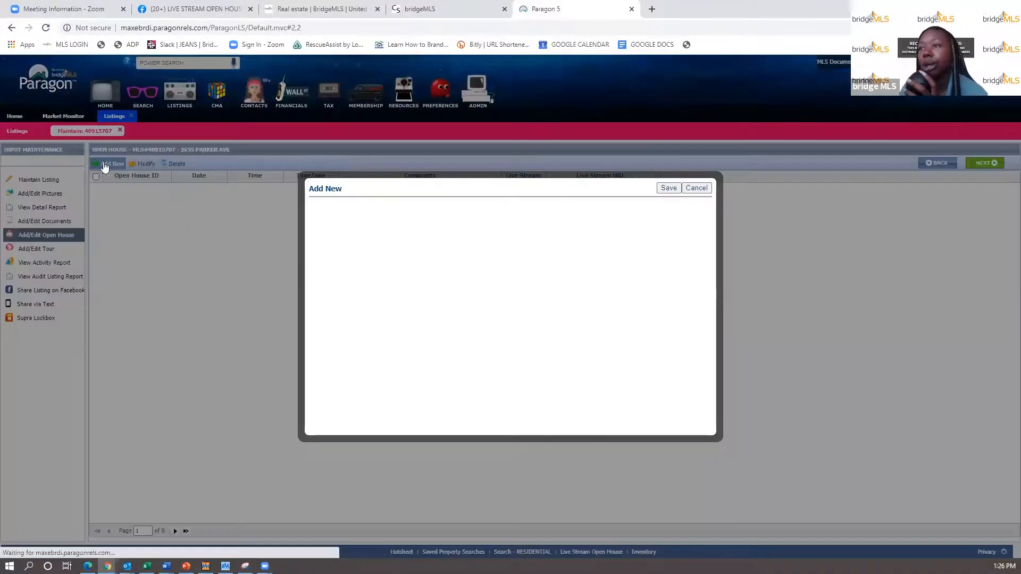
left_click(413, 230)
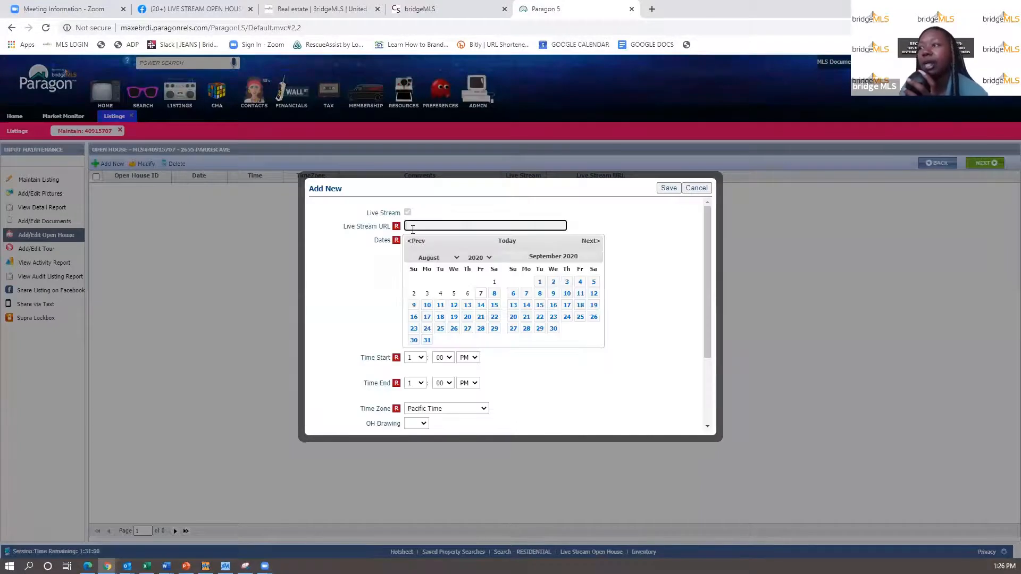
right_click(413, 230)
left_click(437, 314)
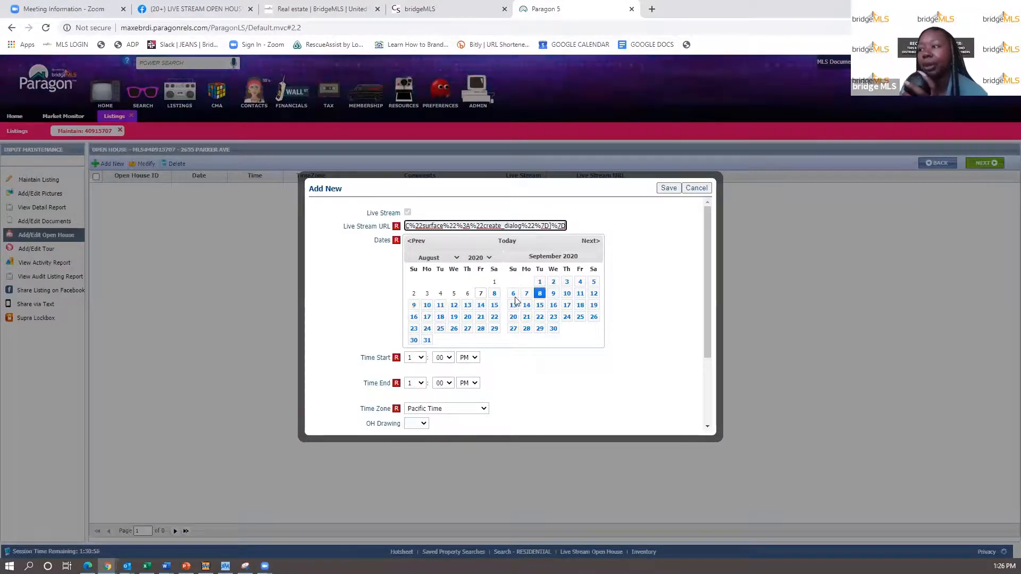
left_click(493, 295)
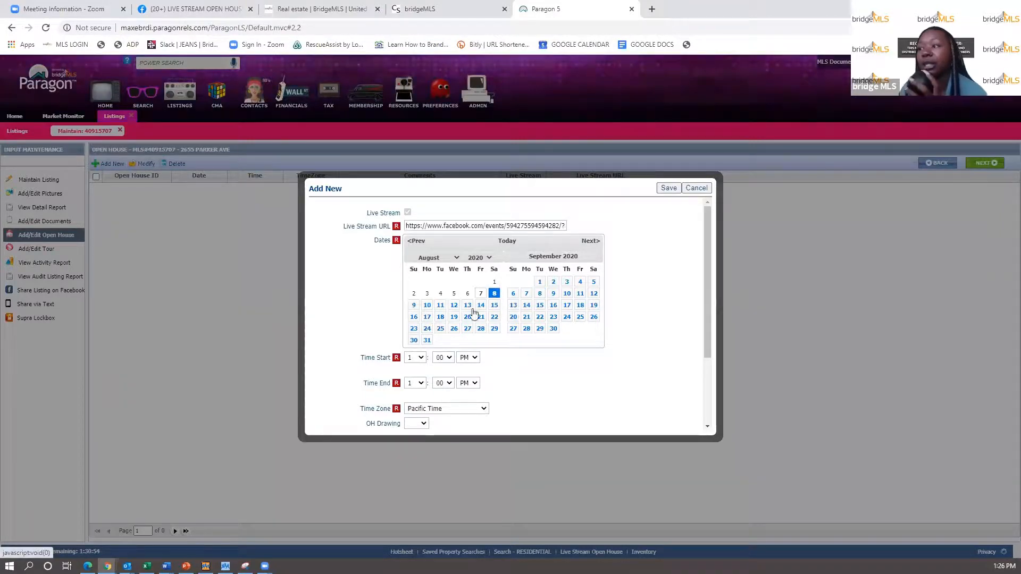
- Set the open house time from 12:00 PM to 12:45 PM and place the cursor in Comments
left_click(416, 358)
left_click(412, 343)
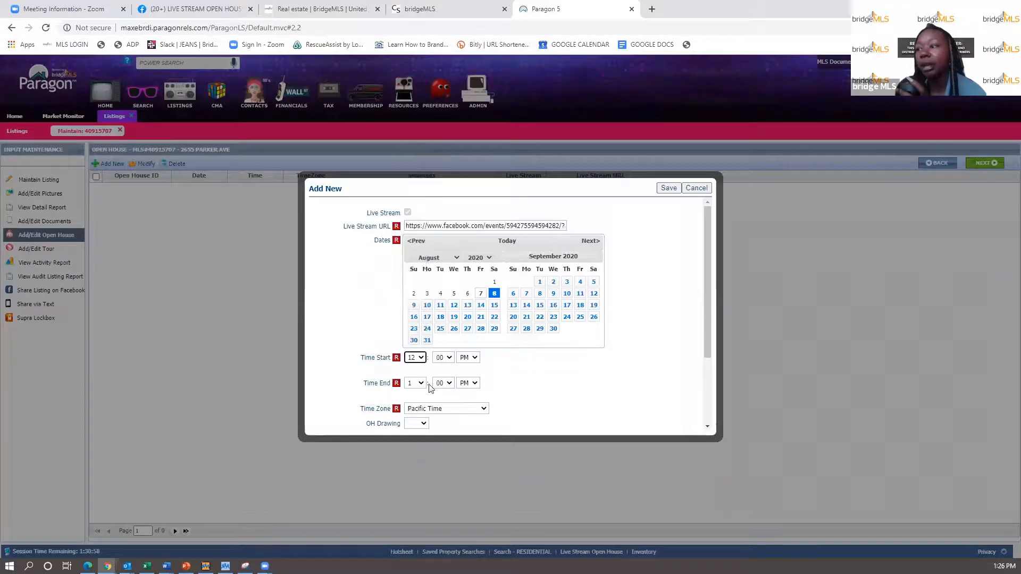
left_click(415, 383)
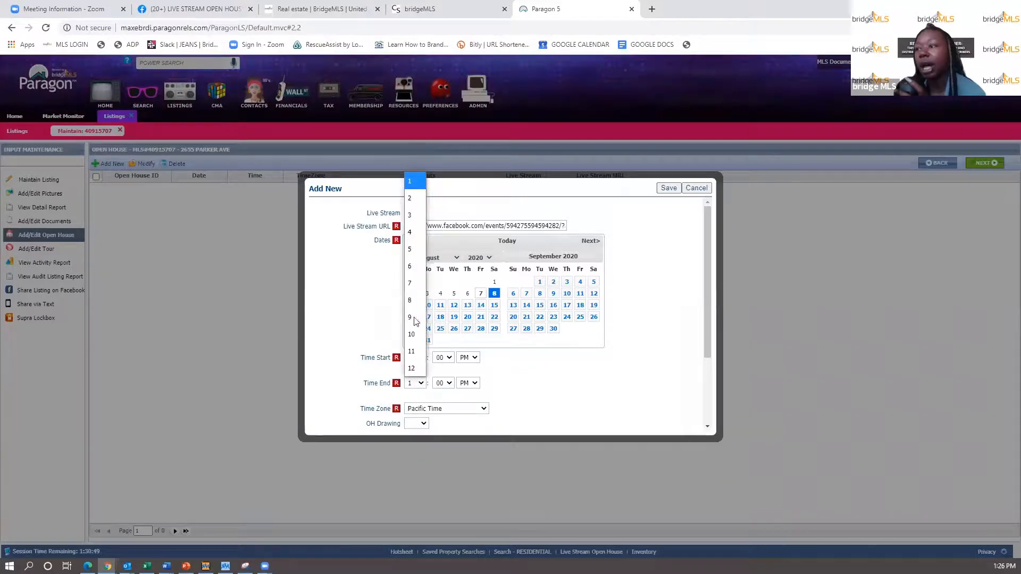
left_click(411, 368)
left_click(443, 383)
left_click(445, 450)
scroll(440, 432, "down", 2)
left_click(424, 390)
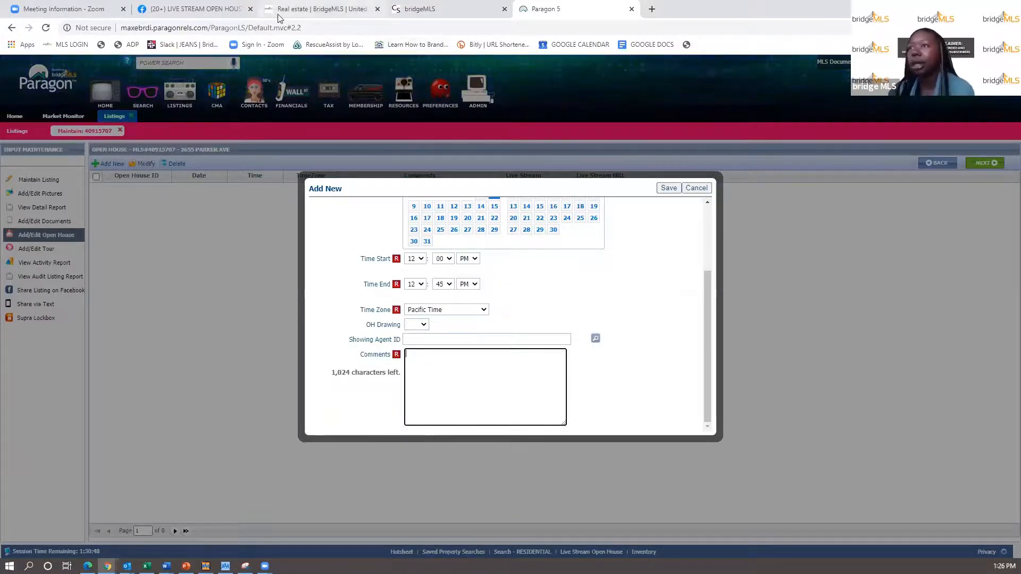
left_click(193, 9)
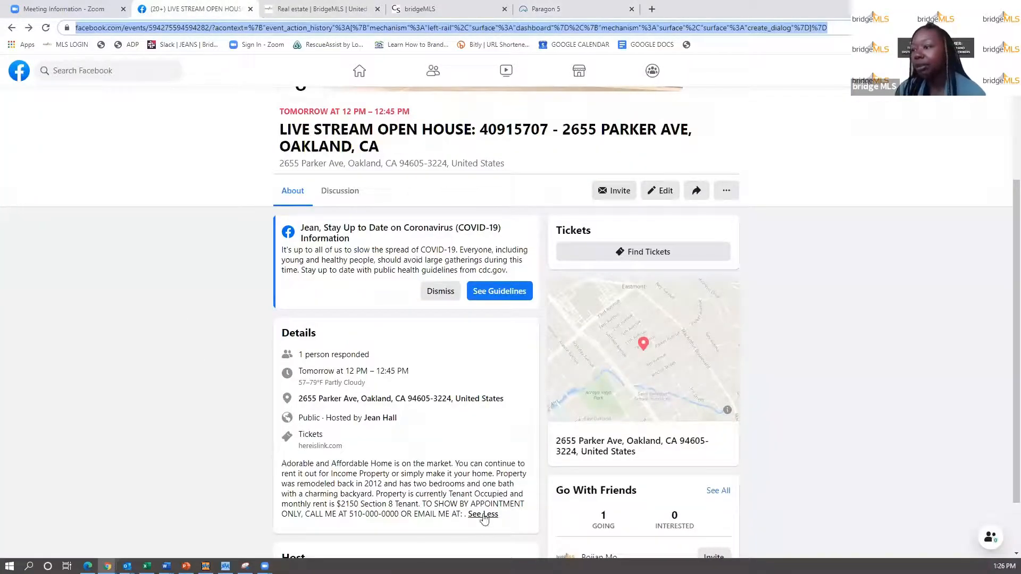
- Paste the Facebook event's description paragraph into the open house Comments box
left_click_drag(459, 515, 282, 461)
key("ctrl+c")
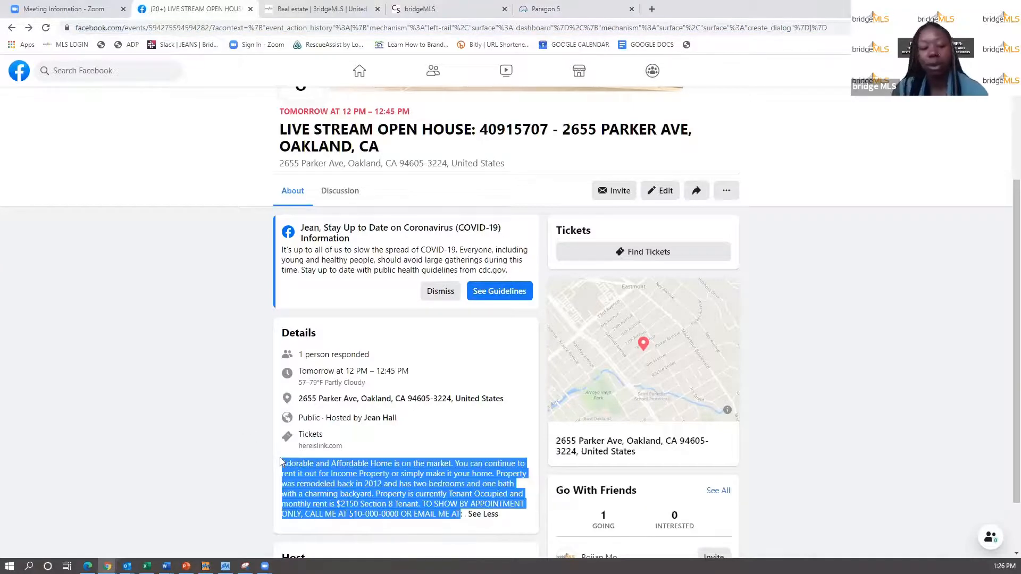
left_click(548, 9)
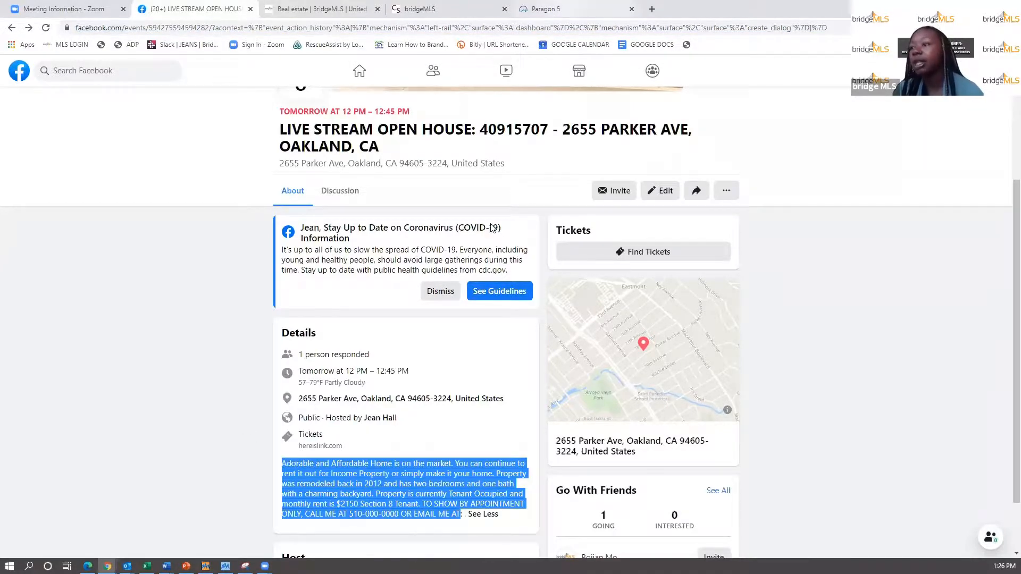
key("ctrl+v")
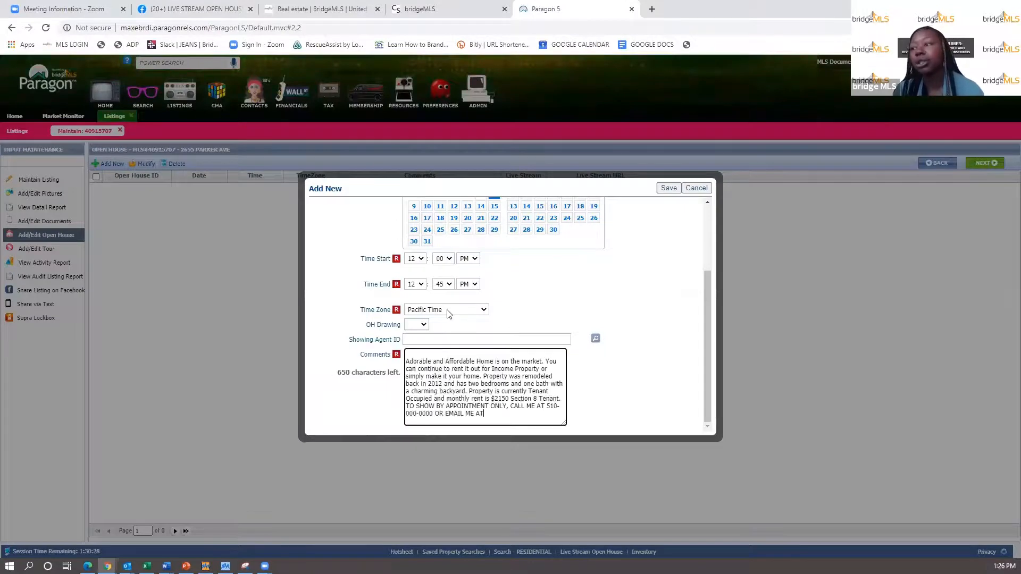
scroll(461, 377, "up", 3)
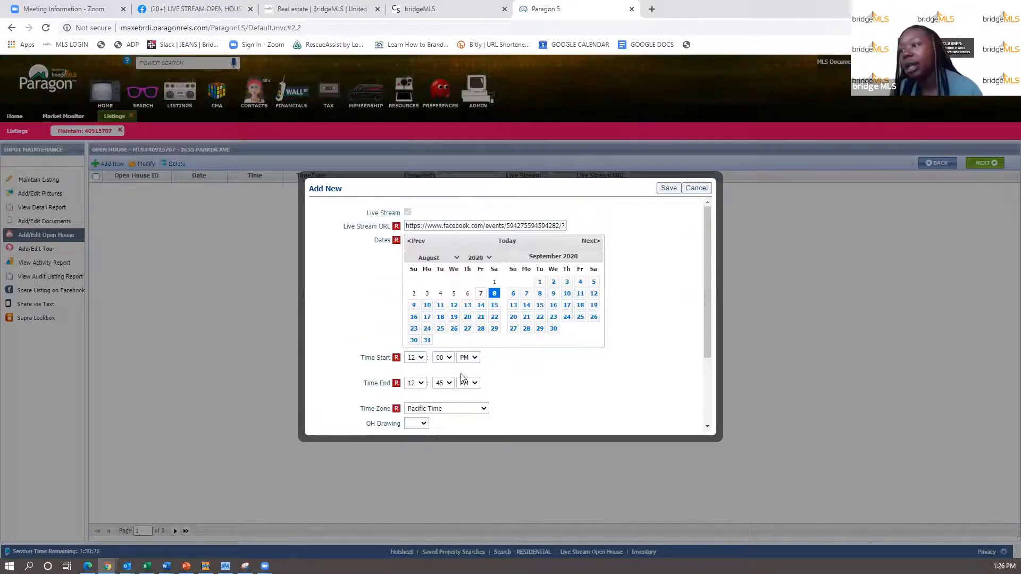
scroll(462, 377, "down", 2)
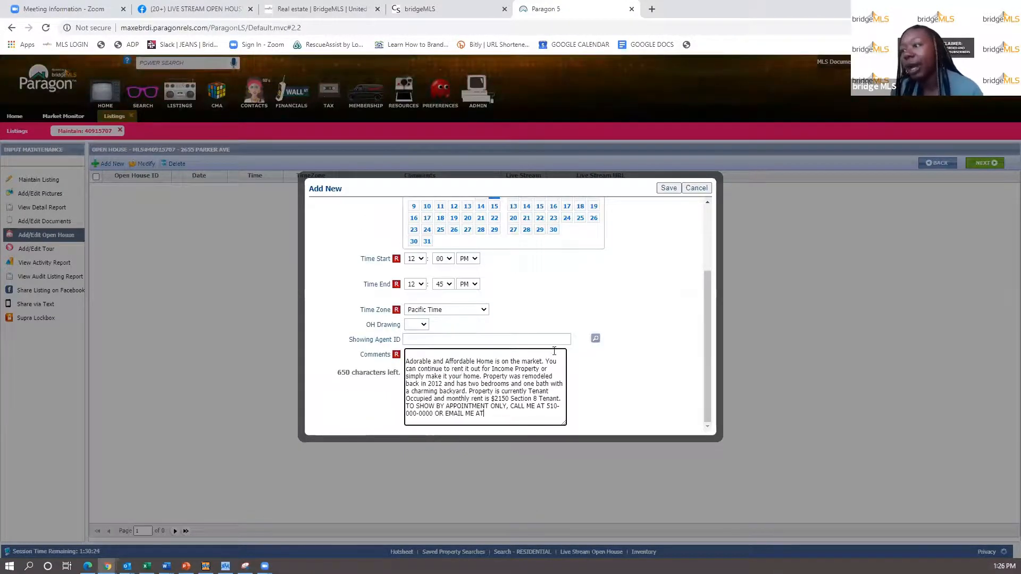
scroll(555, 355, "up", 1)
scroll(555, 355, "up", 1)
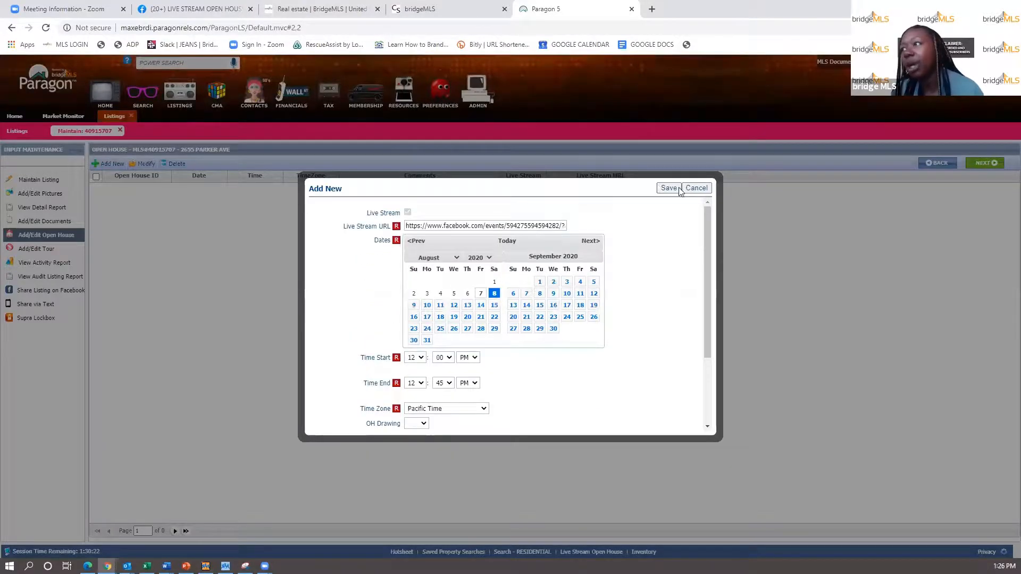
- Select the Facebook event's full web address to open it in a private window
left_click(201, 6)
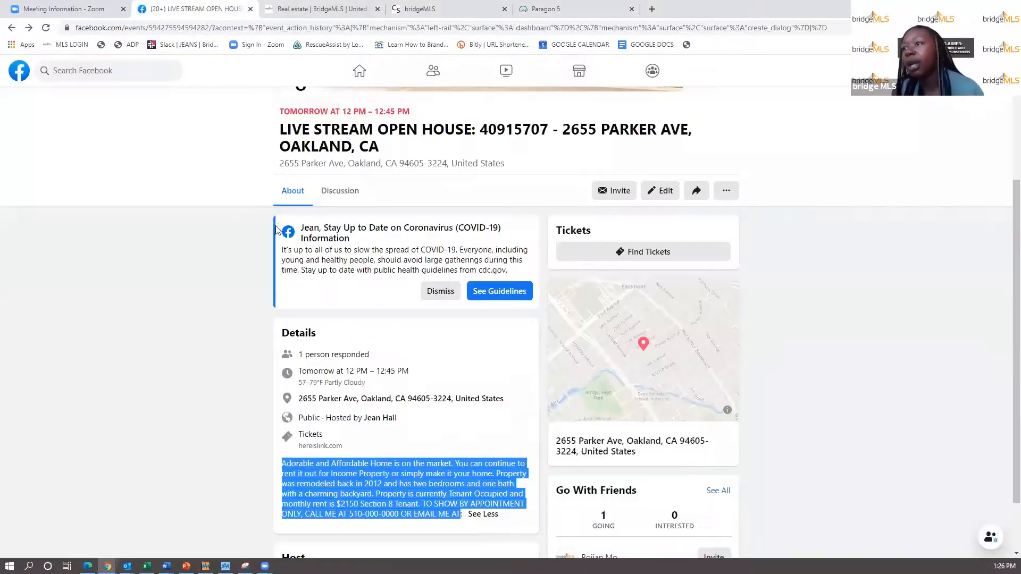
left_click(435, 28)
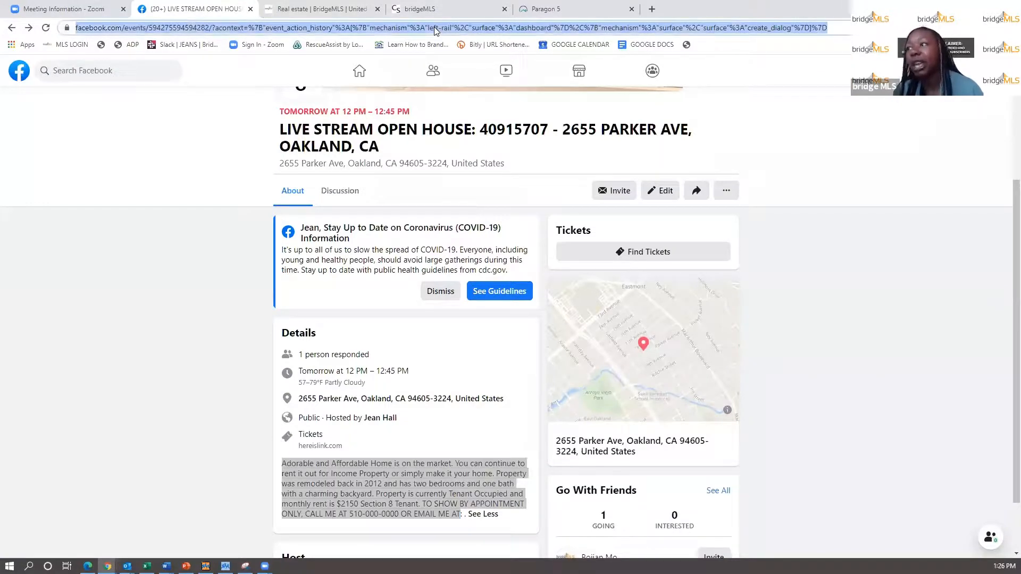
left_click(435, 28)
triple_click(426, 27)
key("ctrl+c")
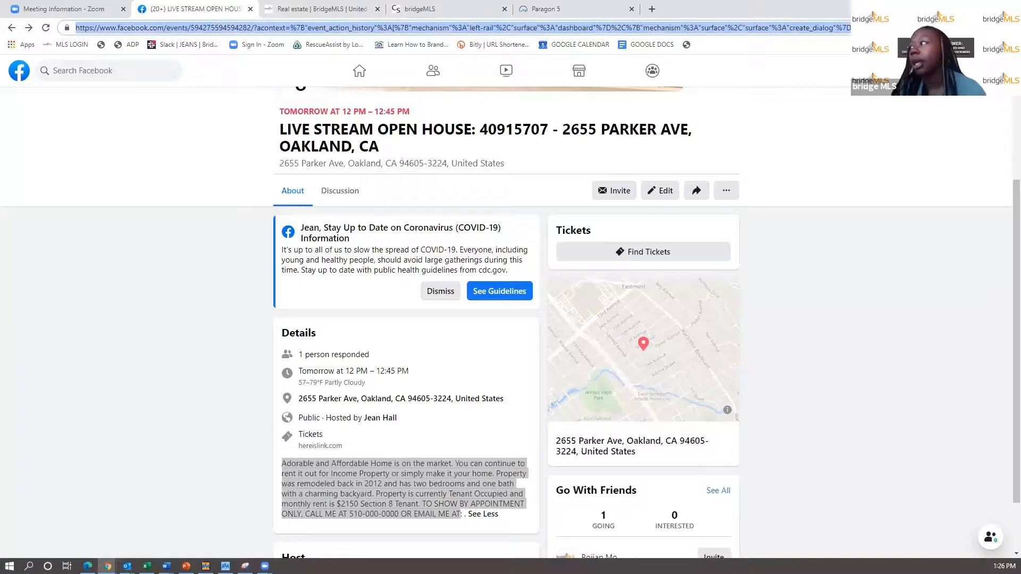
left_click(1013, 28)
- Load the event link in a private window, test Invite while logged out, then close that window
left_click(925, 88)
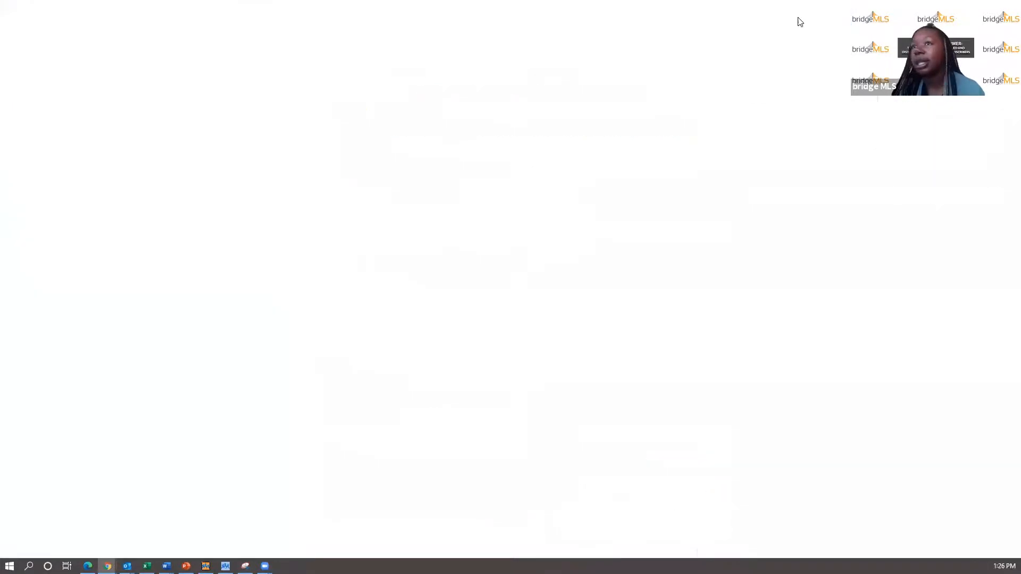
key("ctrl+v")
key("Return")
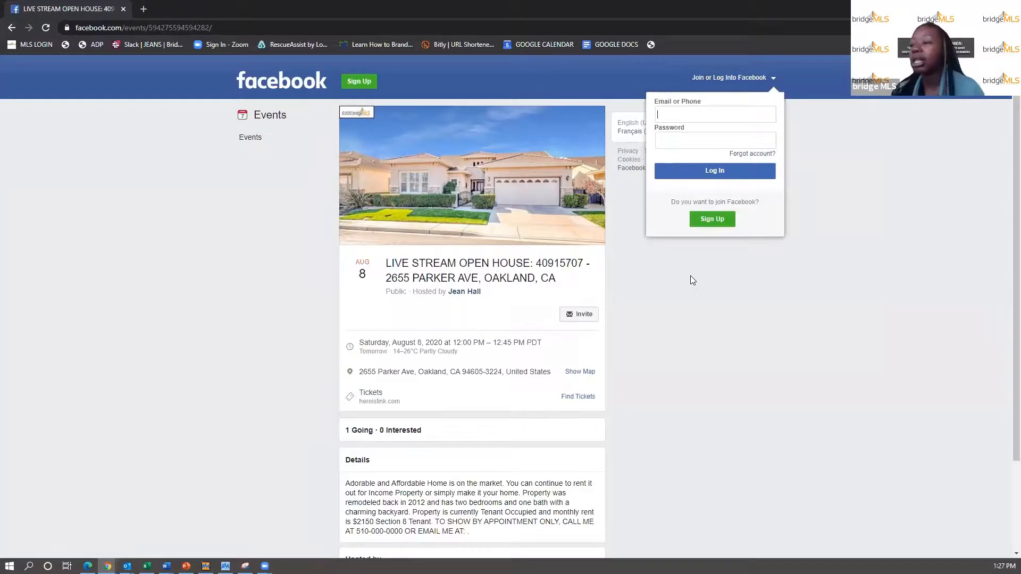
scroll(690, 275, "down", 2)
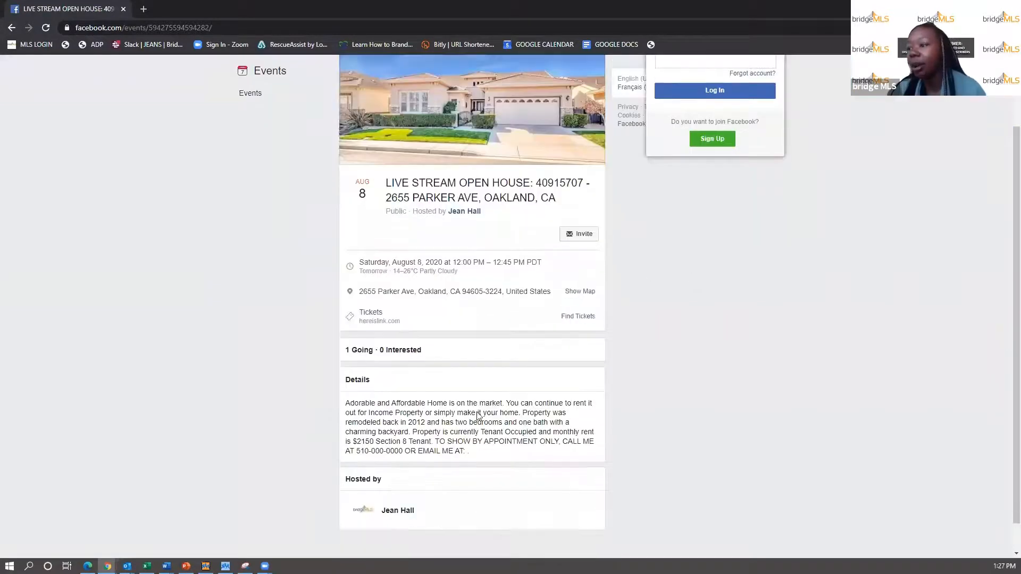
scroll(440, 478, "up", 2)
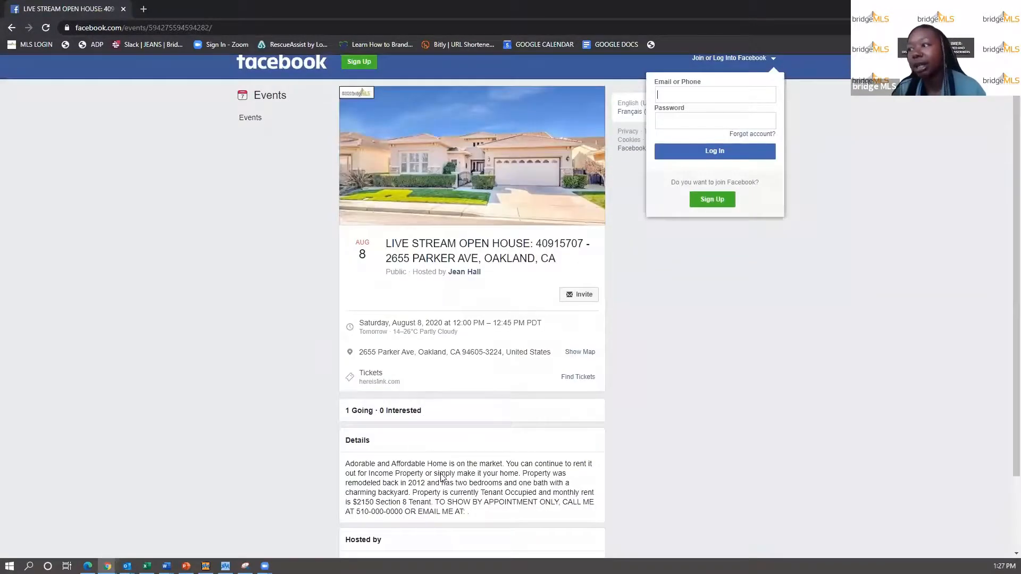
left_click(577, 303)
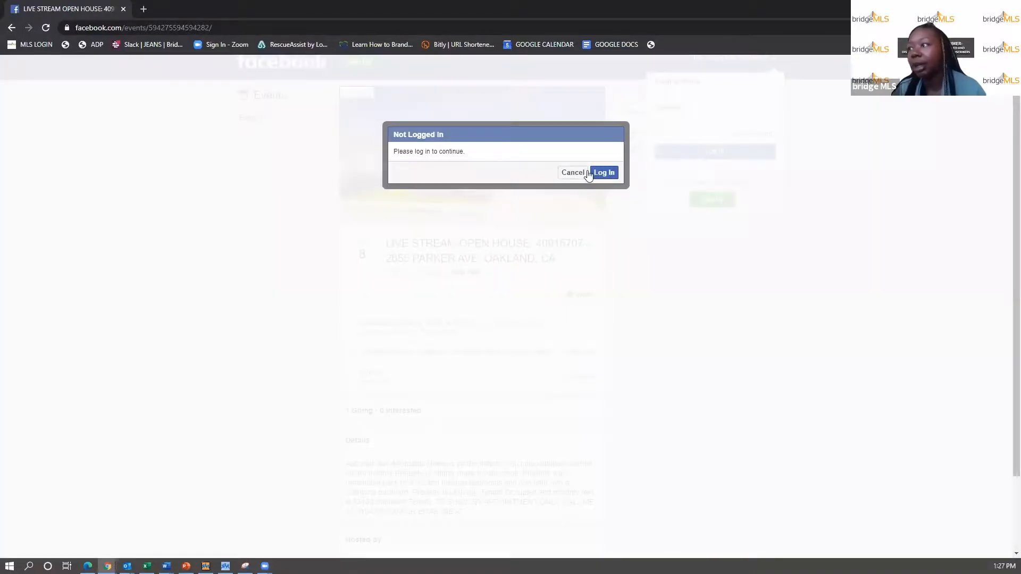
left_click(573, 173)
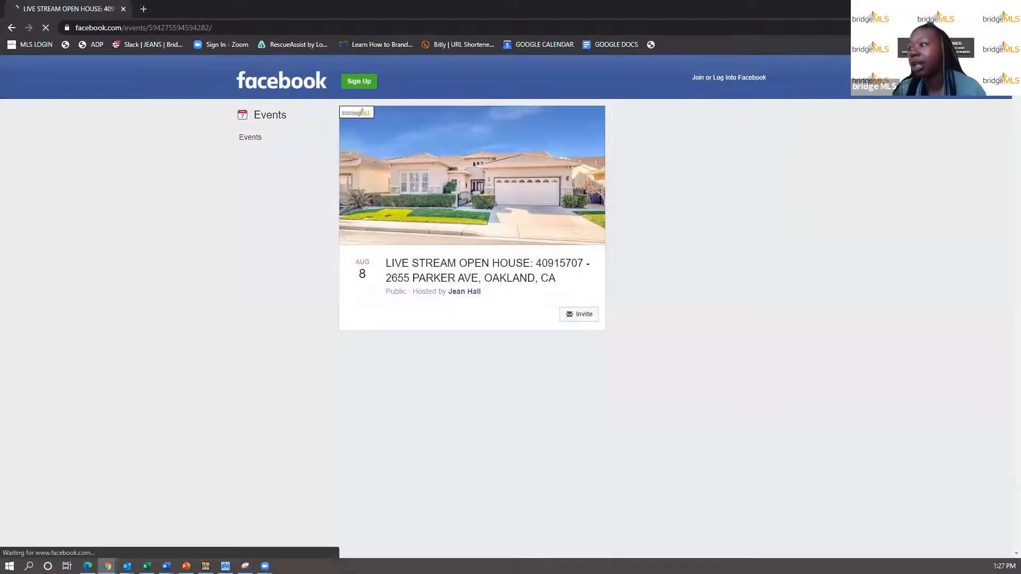
left_click(960, 8)
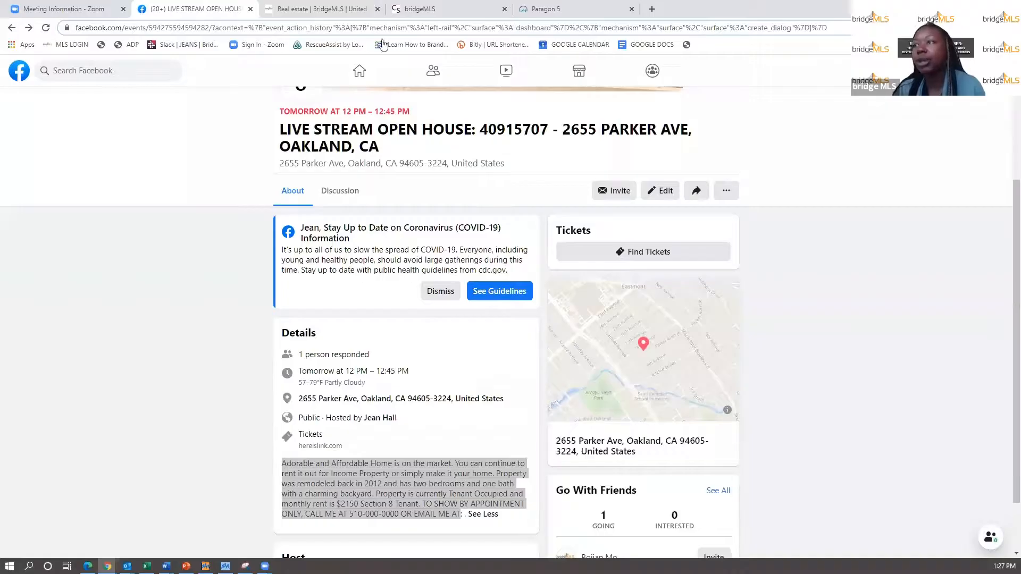
left_click(320, 32)
left_click(555, 13)
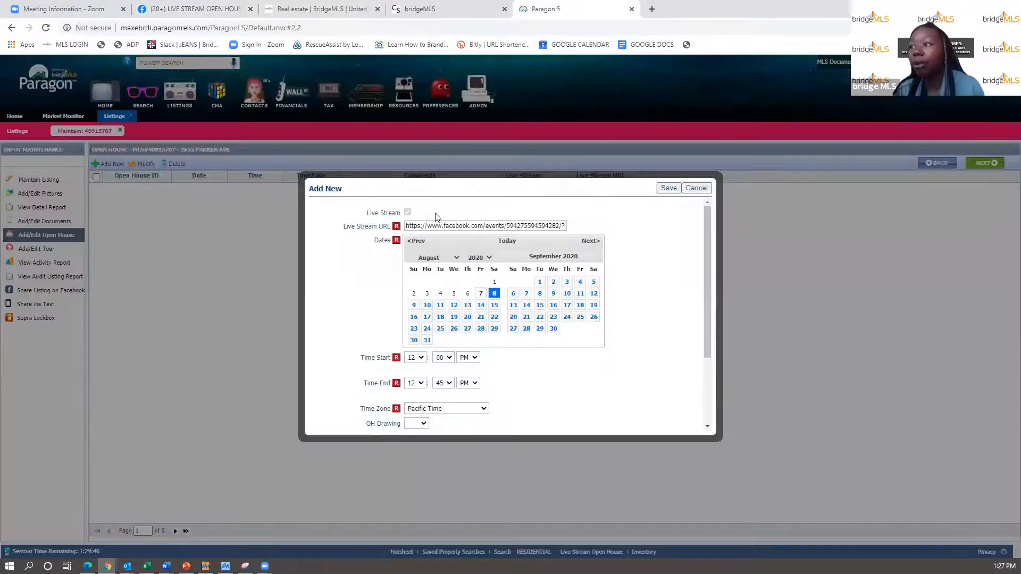
left_click_drag(337, 224, 390, 238)
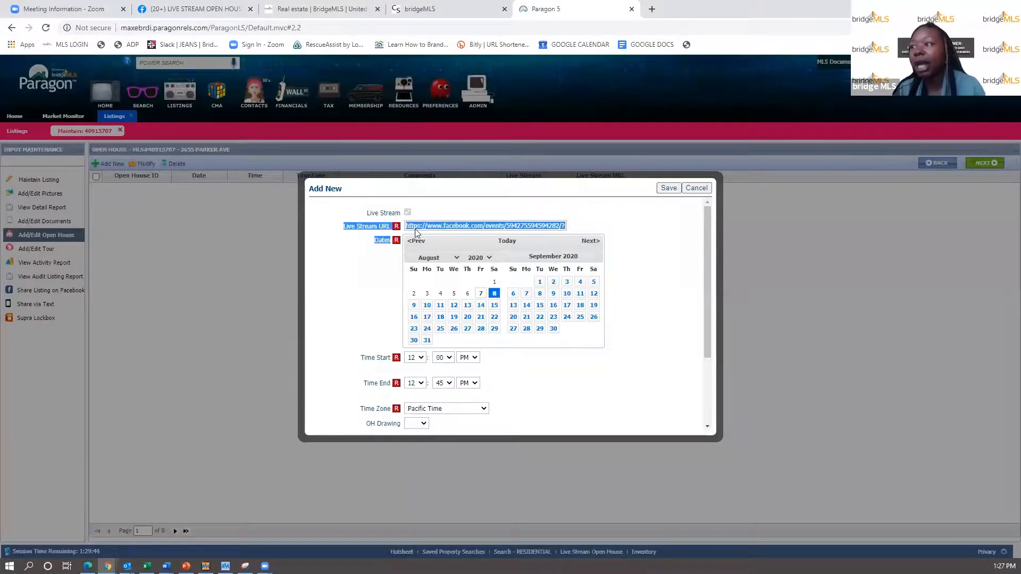
left_click(499, 213)
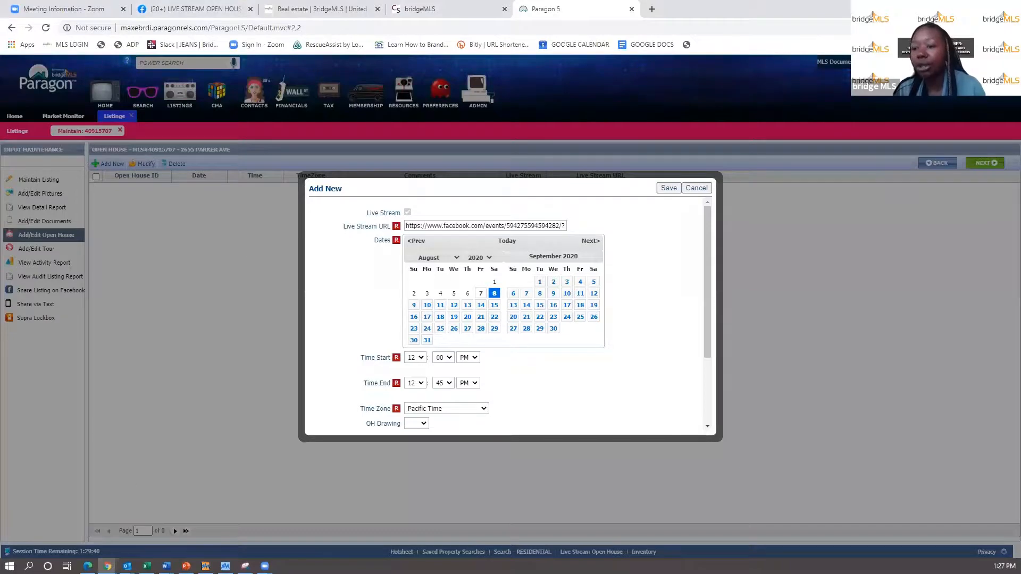
mouse_move(108, 566)
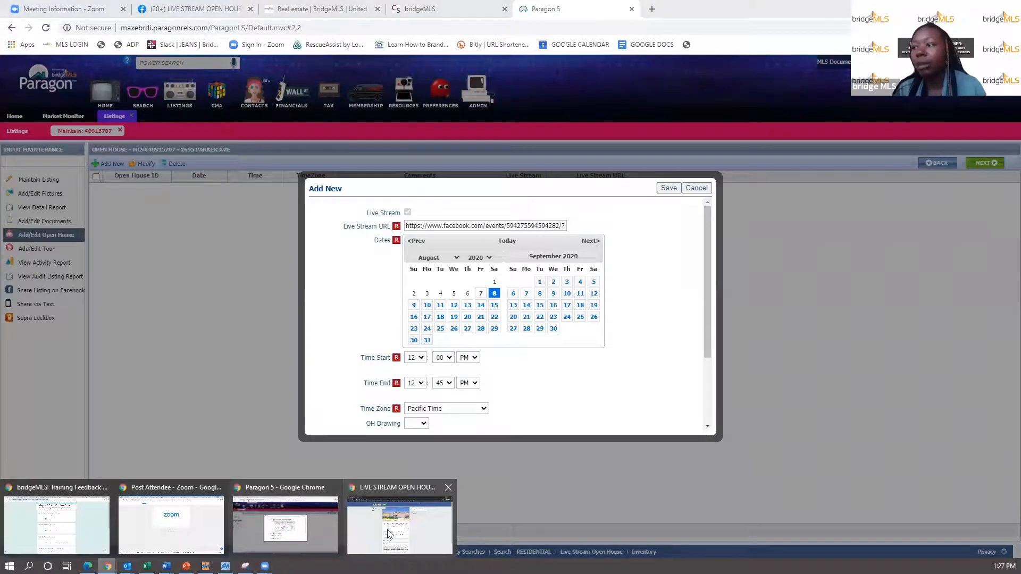
mouse_move(383, 538)
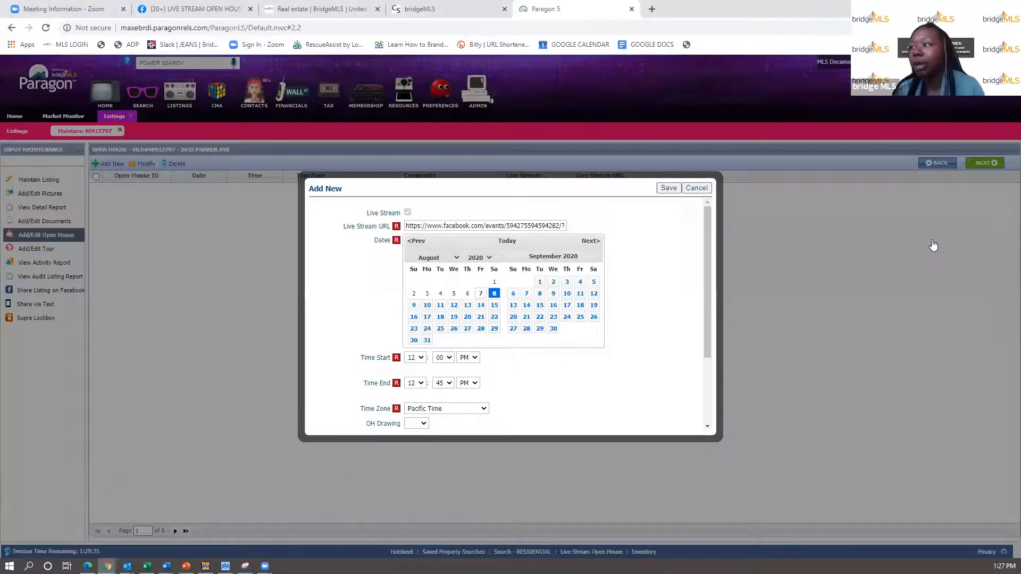
right_click(931, 244)
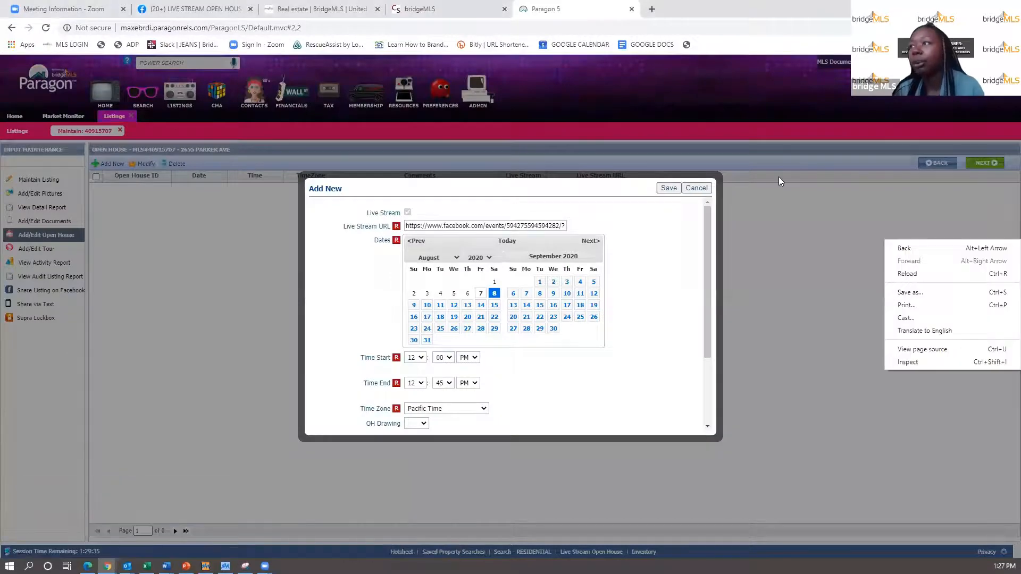
left_click(201, 8)
scroll(357, 446, "down", 2)
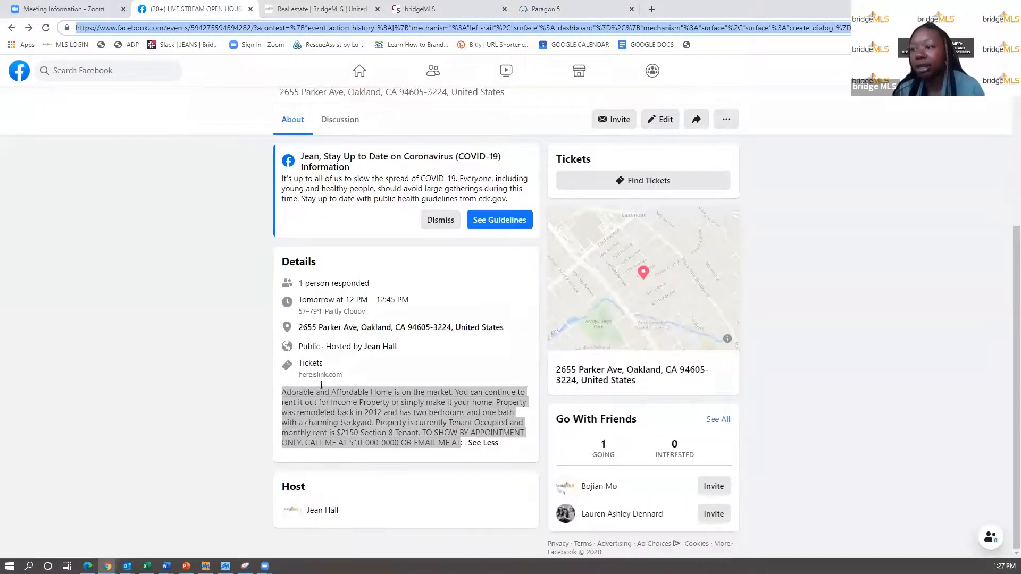
left_click(315, 377)
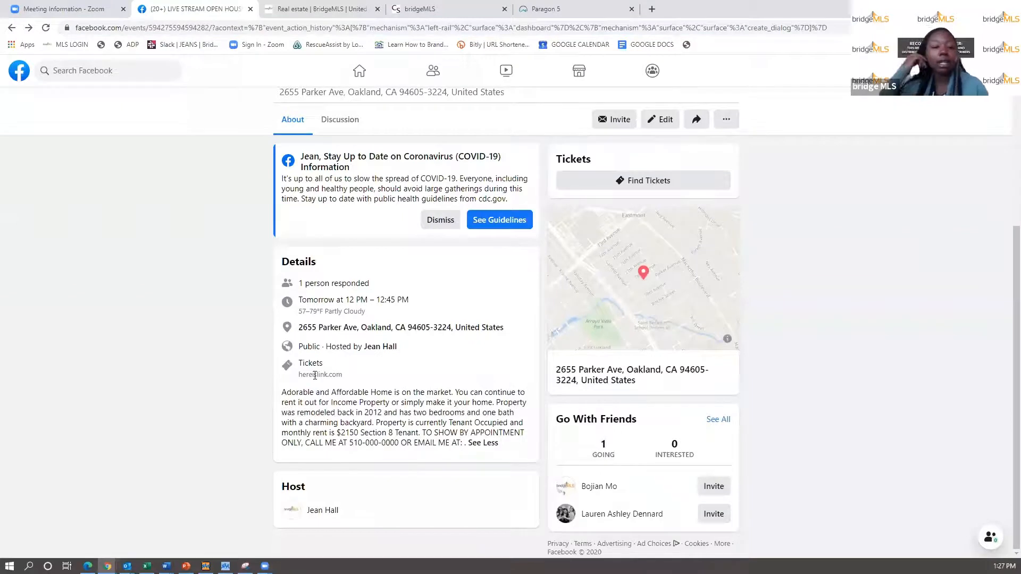